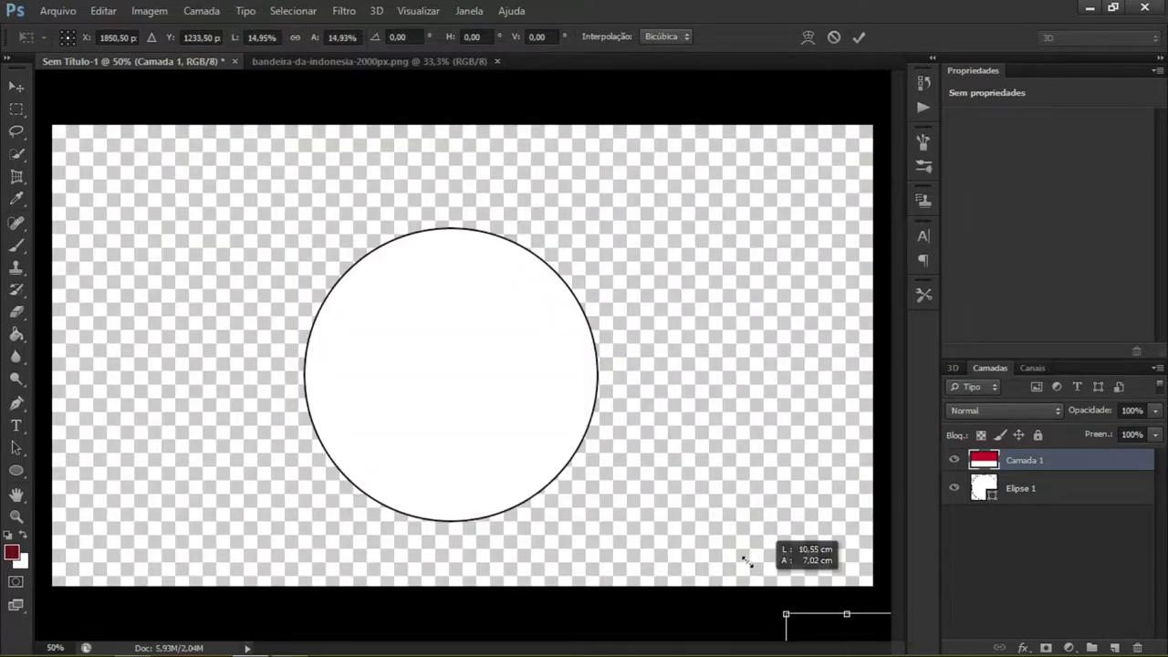
Scale the red-and-white flag to about 40 × 27 cm, centre it over the circle and apply the transform
{"action": "left_click_drag", "start_coordinate": [801, 622], "coordinate": [335, 243]}
{"action": "left_click_drag", "start_coordinate": [440, 316], "coordinate": [756, 514]}
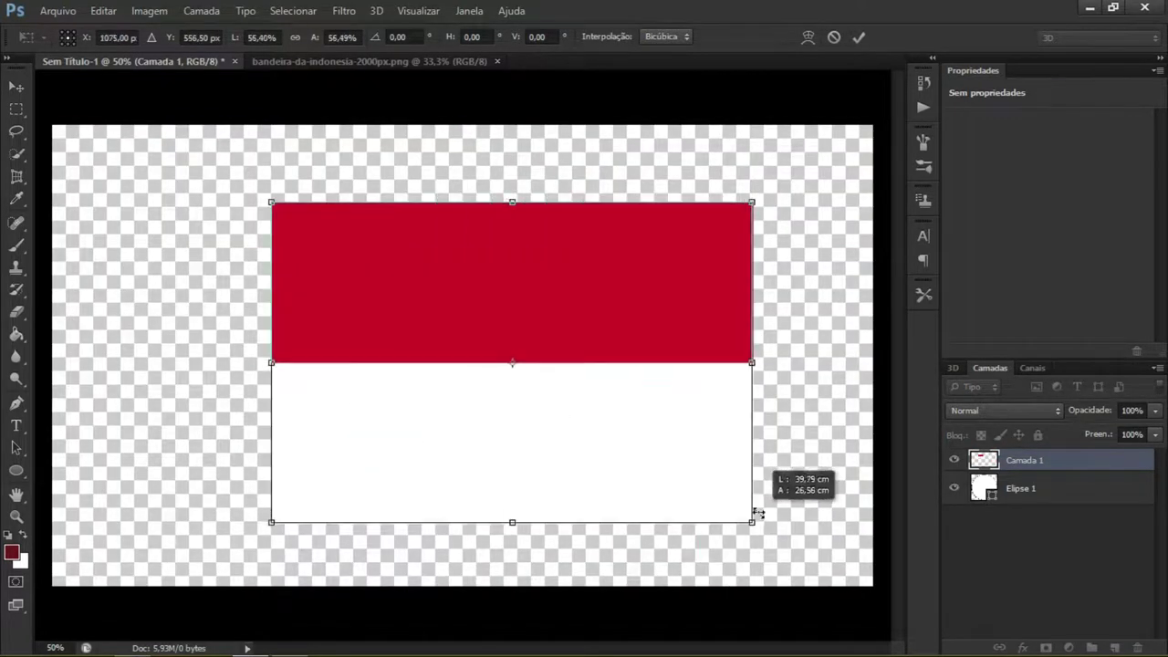
{"action": "left_click_drag", "start_coordinate": [667, 459], "coordinate": [588, 389]}
{"action": "left_click", "coordinate": [856, 38]}
Clip the flag layer Camada 1 to the circle below with a clipping mask
{"action": "key", "text": "u"}
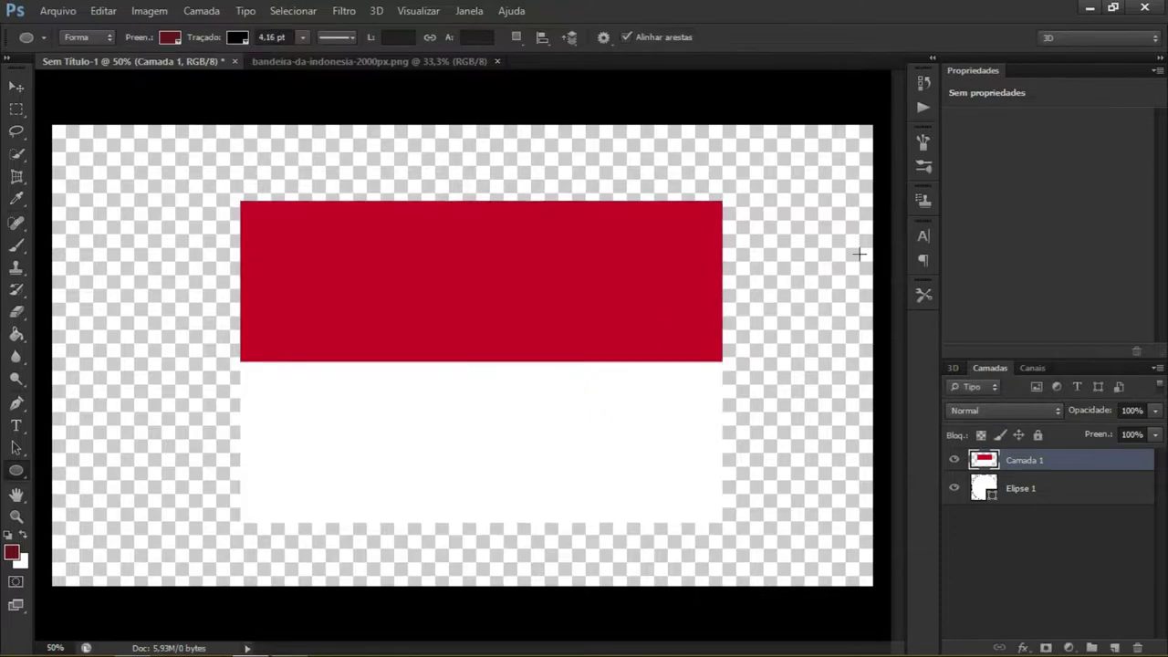
{"action": "right_click", "coordinate": [1043, 463]}
{"action": "left_click", "coordinate": [782, 307]}
Warp the Elipse 1 circle into a slightly irregular ball by pulling its outline inward on all sides, and apply the warp
{"action": "left_click", "coordinate": [1076, 489]}
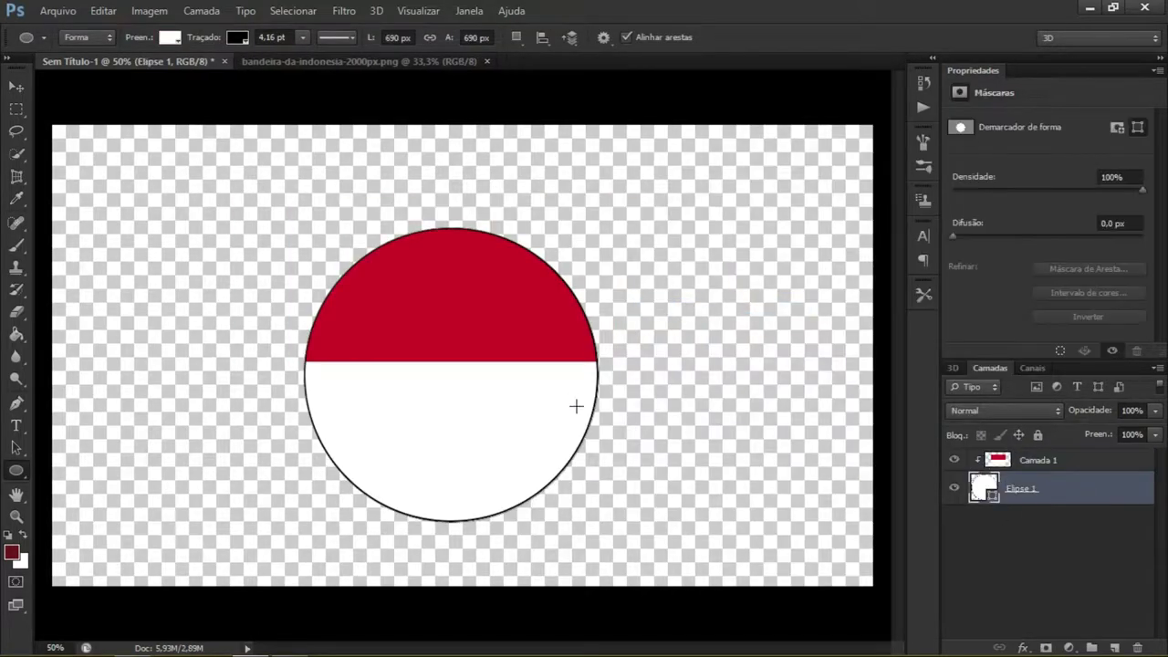
{"action": "right_click", "coordinate": [434, 391]}
{"action": "left_click", "coordinate": [511, 451]}
{"action": "right_click", "coordinate": [491, 335]}
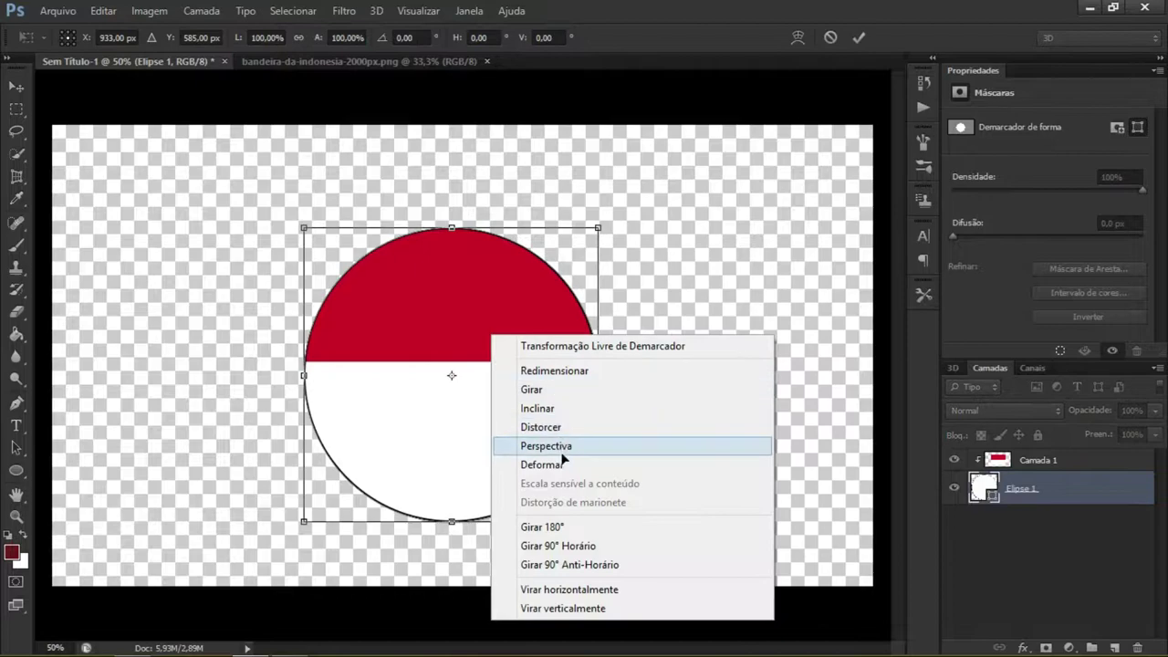
{"action": "right_click", "coordinate": [541, 437]}
{"action": "left_click", "coordinate": [570, 279]}
{"action": "left_click_drag", "start_coordinate": [582, 517], "coordinate": [560, 517]}
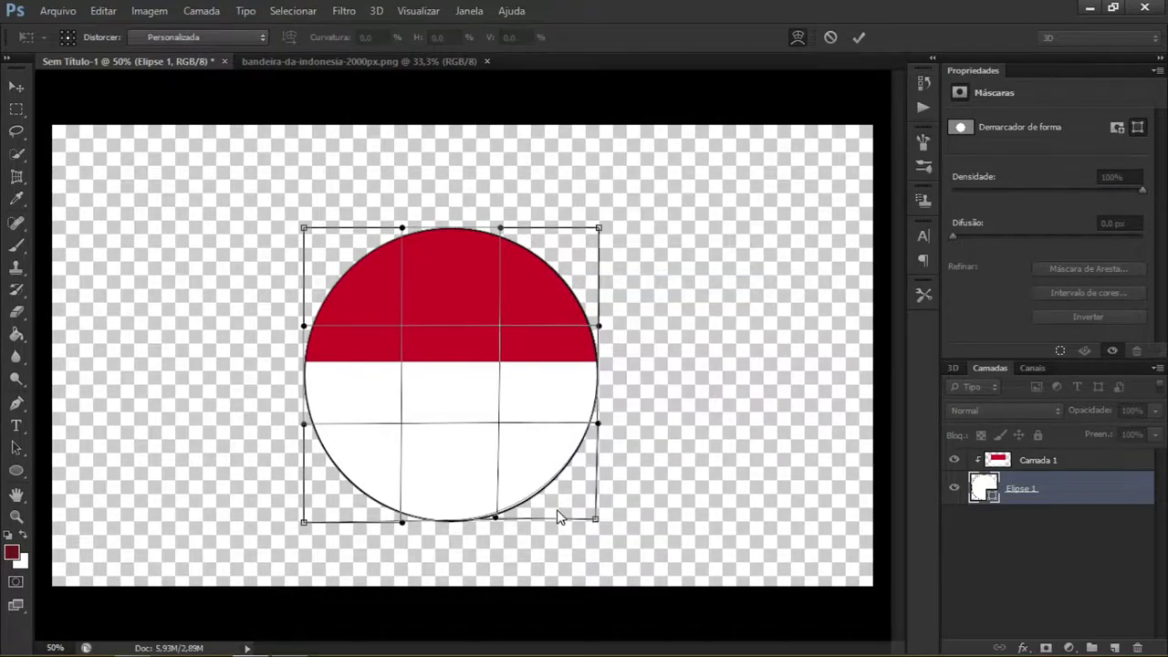
{"action": "left_click_drag", "start_coordinate": [329, 459], "coordinate": [343, 451]}
{"action": "left_click_drag", "start_coordinate": [322, 378], "coordinate": [335, 375]}
{"action": "left_click_drag", "start_coordinate": [583, 348], "coordinate": [576, 347]}
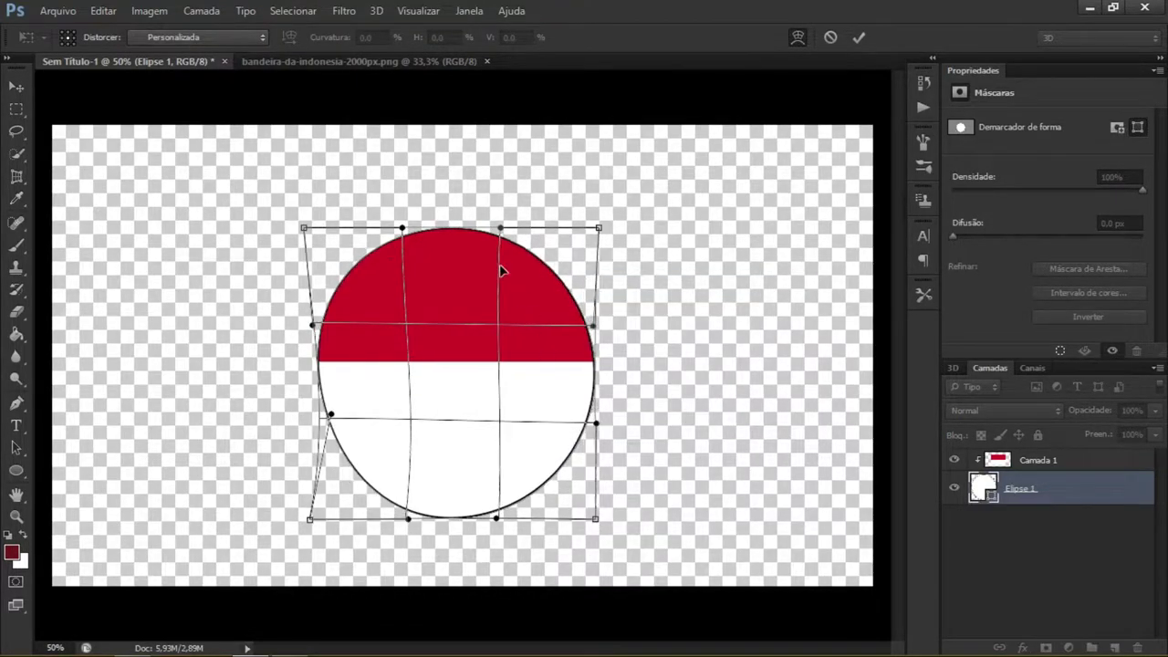
{"action": "left_click_drag", "start_coordinate": [498, 250], "coordinate": [496, 262]}
{"action": "left_click_drag", "start_coordinate": [383, 300], "coordinate": [550, 325]}
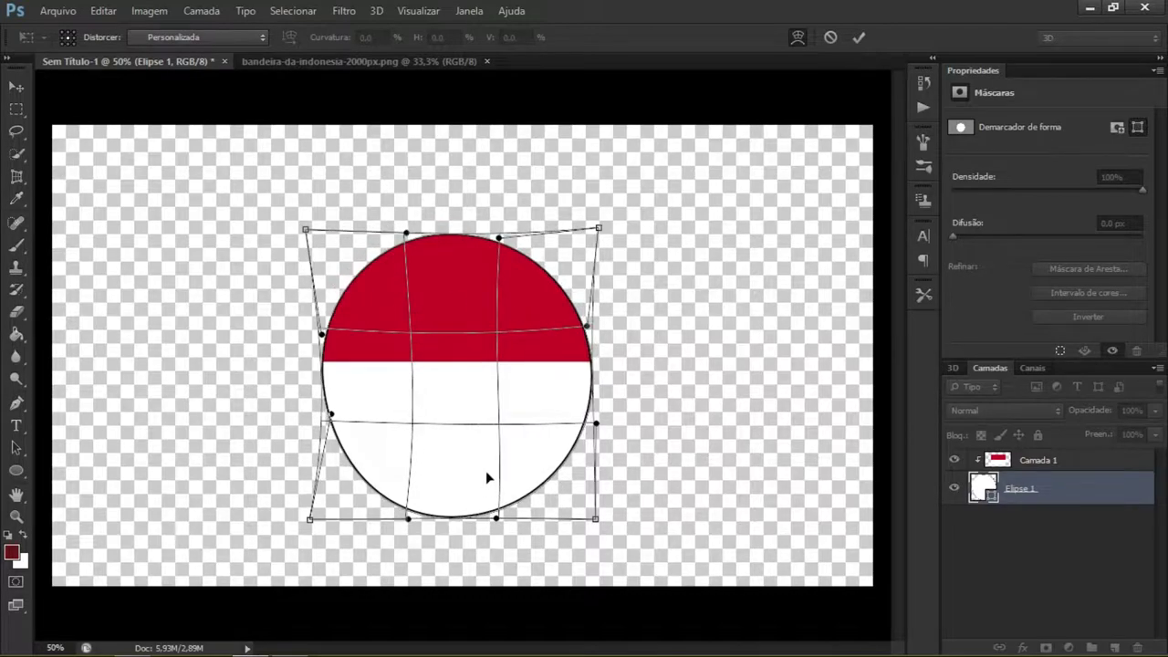
{"action": "left_click_drag", "start_coordinate": [488, 477], "coordinate": [569, 394]}
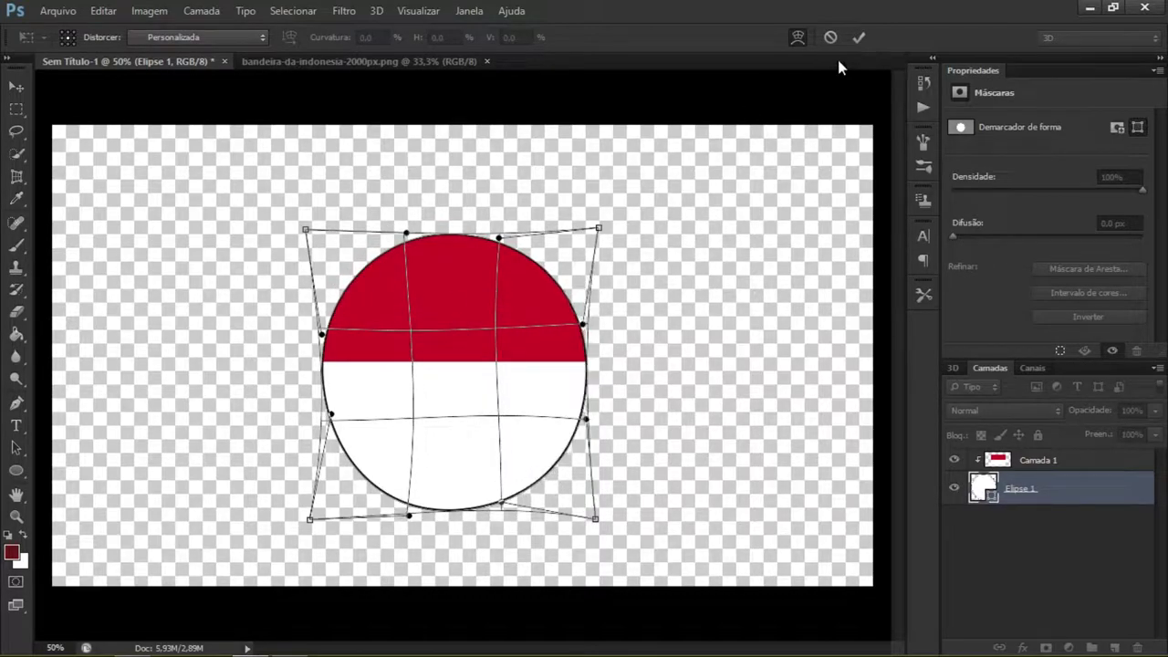
{"action": "left_click_drag", "start_coordinate": [361, 392], "coordinate": [355, 393]}
{"action": "left_click", "coordinate": [858, 37]}
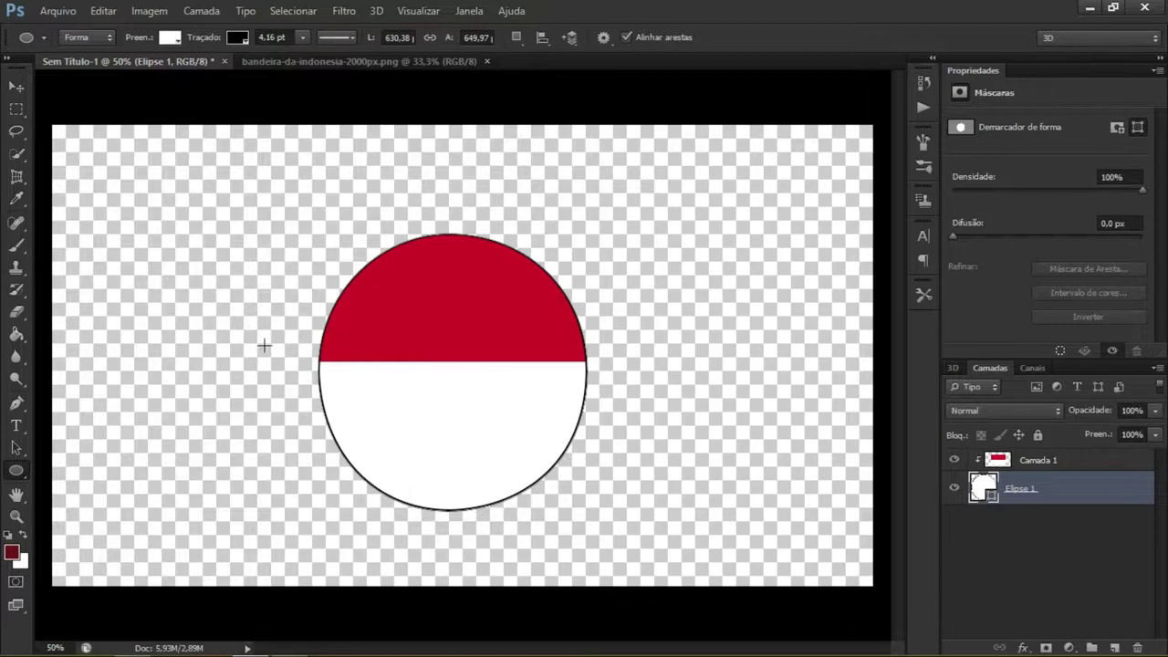
Draw a small ellipse about 5 cm wide on the ball's upper-left area and warp its bottom edge inward as an eye
{"action": "scroll", "coordinate": [475, 353], "scroll_direction": "up", "scroll_amount": 1}
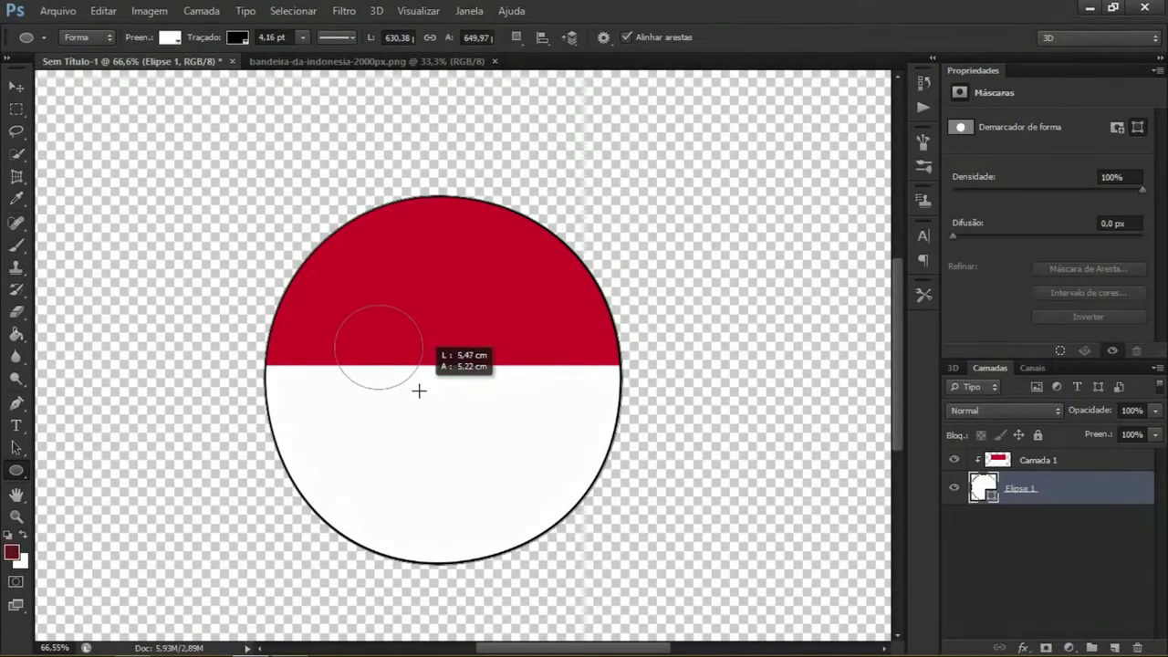
{"action": "left_click_drag", "start_coordinate": [419, 390], "coordinate": [416, 385]}
{"action": "right_click", "coordinate": [410, 365]}
{"action": "left_click", "coordinate": [484, 446]}
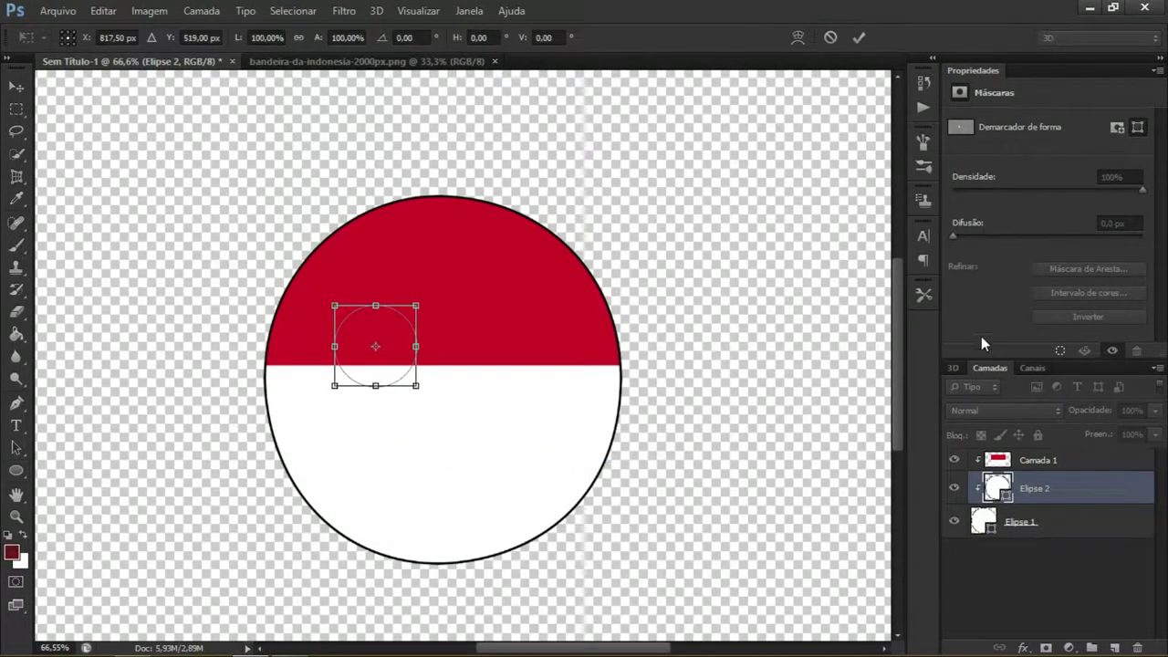
{"action": "right_click", "coordinate": [388, 391]}
{"action": "left_click", "coordinate": [467, 237]}
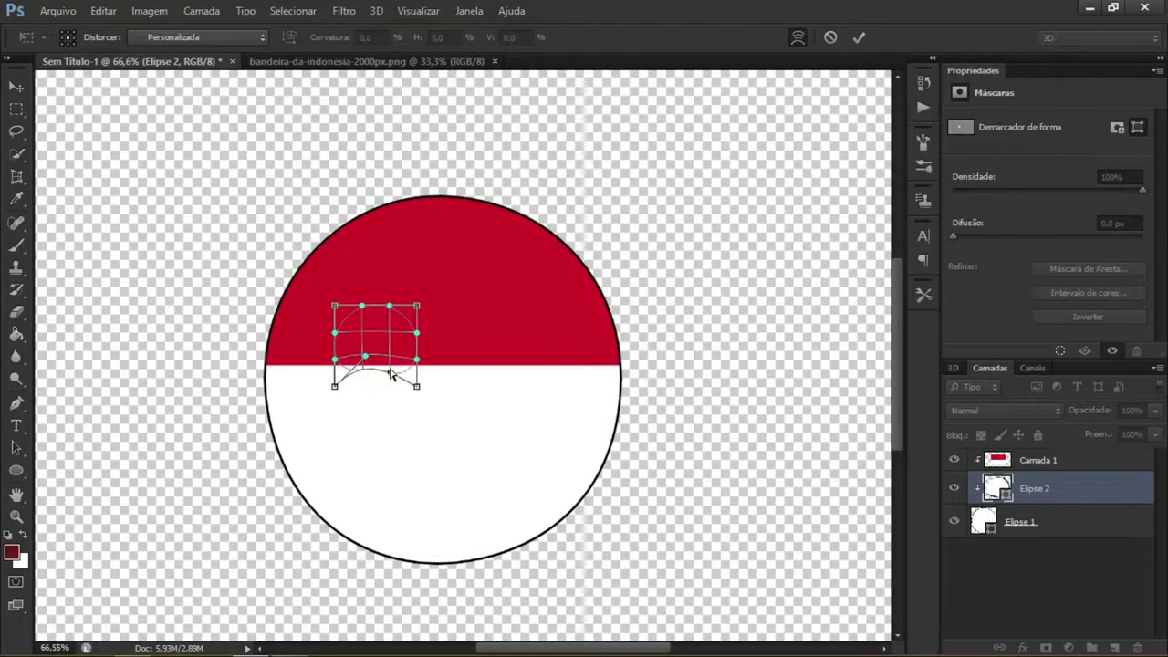
{"action": "left_click", "coordinate": [860, 38]}
Move the Elipse 2 layer above the flag layer and scale the eye up to about 163 × 124 px
{"action": "left_click_drag", "start_coordinate": [1040, 489], "coordinate": [1081, 447]}
{"action": "key", "text": "ctrl+t"}
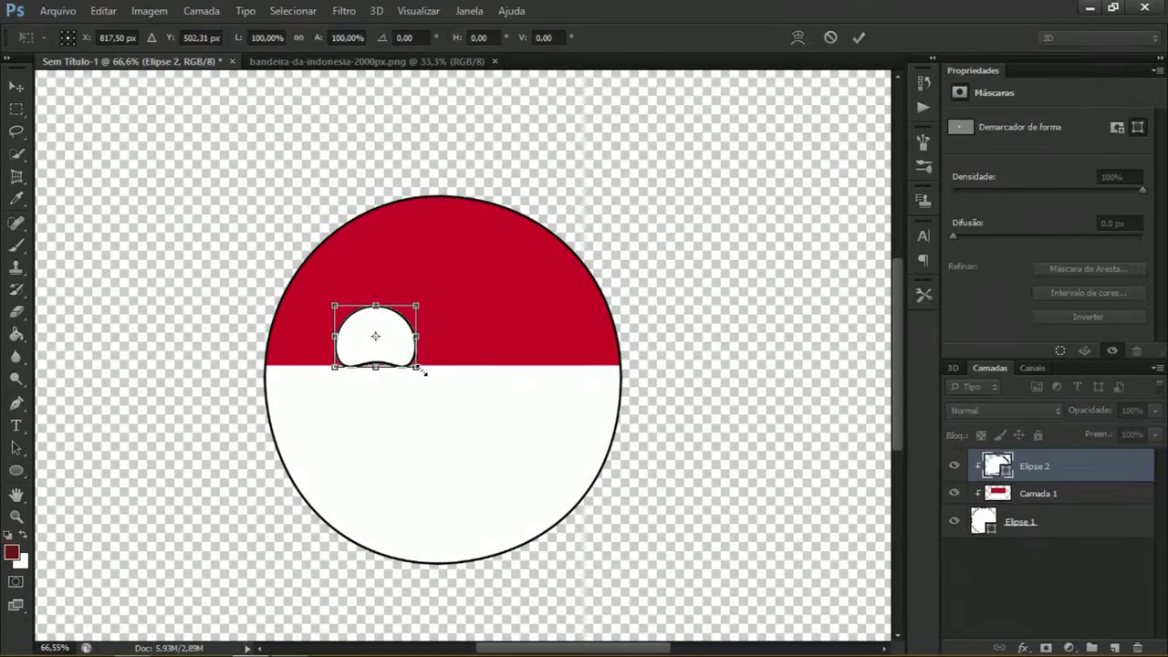
{"action": "left_click", "coordinate": [856, 38]}
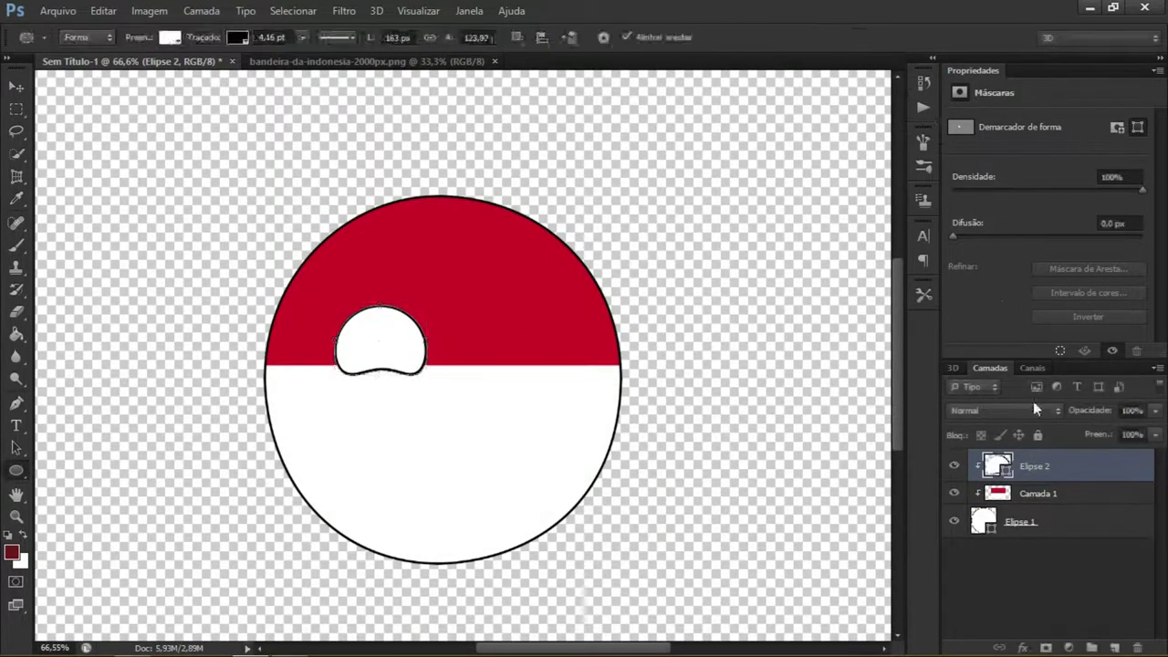
Duplicate the Elipse 2 eye layer in the same document as Elipse 2 cópia
{"action": "right_click", "coordinate": [1040, 466]}
{"action": "left_click", "coordinate": [717, 168]}
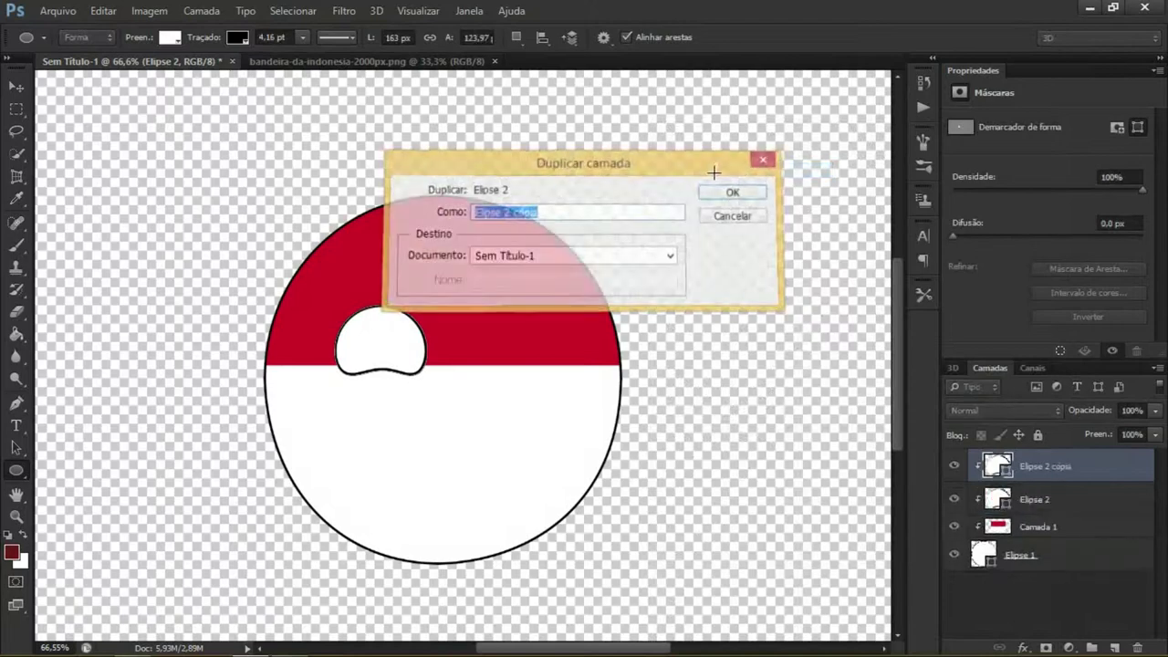
{"action": "right_click", "coordinate": [1062, 468]}
{"action": "left_click", "coordinate": [407, 337]}
Flip the duplicated eye horizontally and move it straight right of the original as the second eye
{"action": "right_click", "coordinate": [385, 342]}
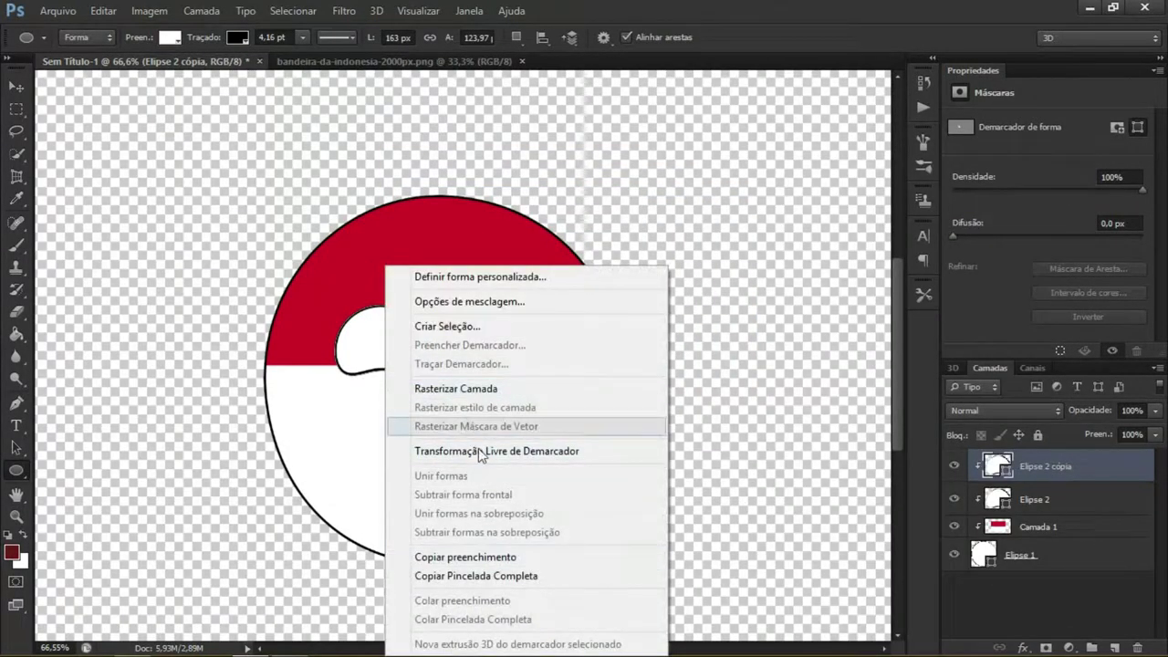
{"action": "left_click", "coordinate": [478, 451]}
{"action": "right_click", "coordinate": [394, 347]}
{"action": "left_click", "coordinate": [484, 603]}
{"action": "key", "text": "Return"}
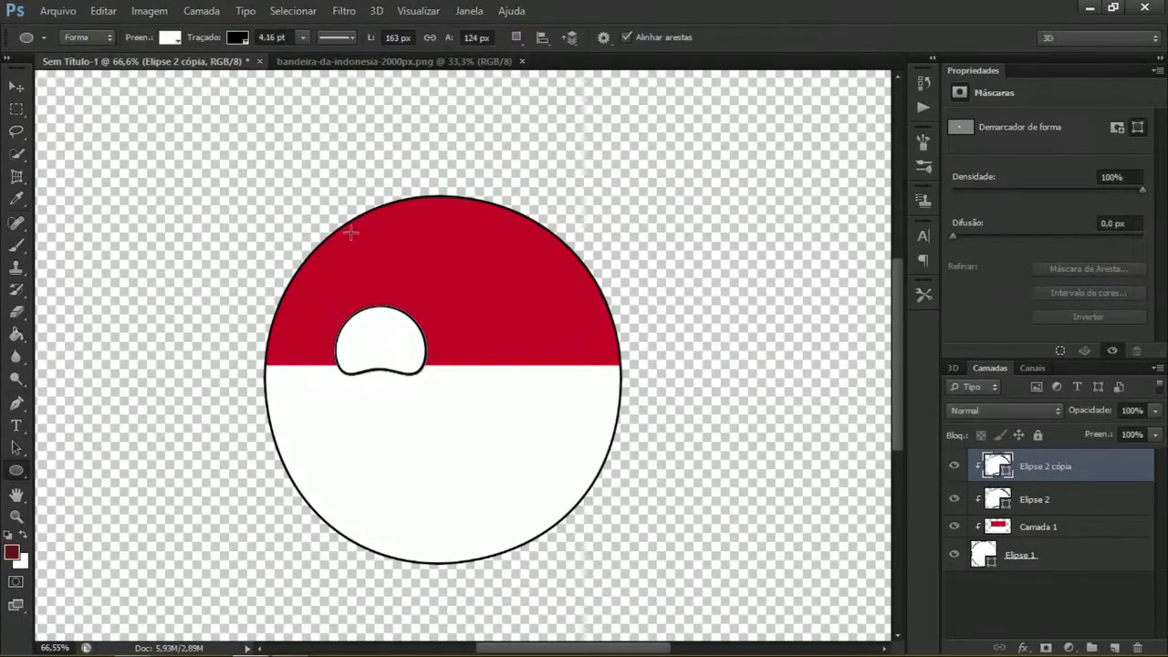
{"action": "key", "text": "v"}
{"action": "left_click_drag", "start_coordinate": [377, 343], "coordinate": [510, 343]}
Select both eye layers and shift them together slightly down and to the left on the ball
{"action": "left_click", "coordinate": [1045, 529]}
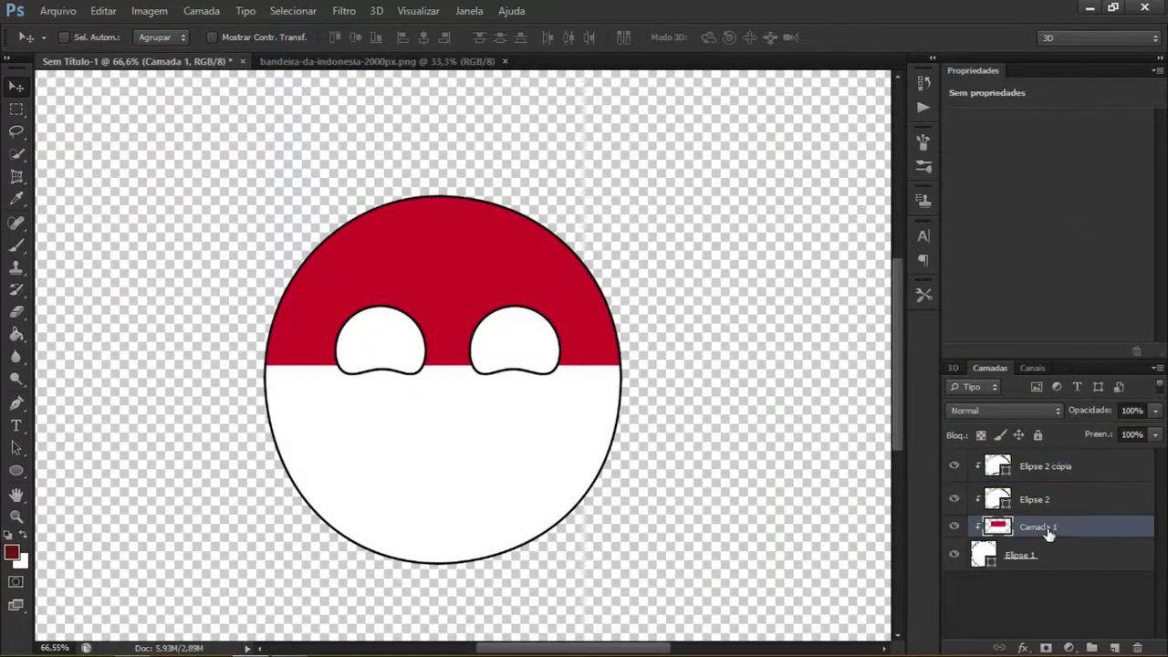
{"action": "left_click", "coordinate": [1046, 499]}
{"action": "left_click", "coordinate": [1045, 466], "text": "shift"}
{"action": "left_click_drag", "start_coordinate": [489, 352], "coordinate": [482, 358]}
Open the Chapéuzin image from the Indonésia folder and copy the straw hat into the flag ball document
{"action": "left_click", "coordinate": [1046, 527]}
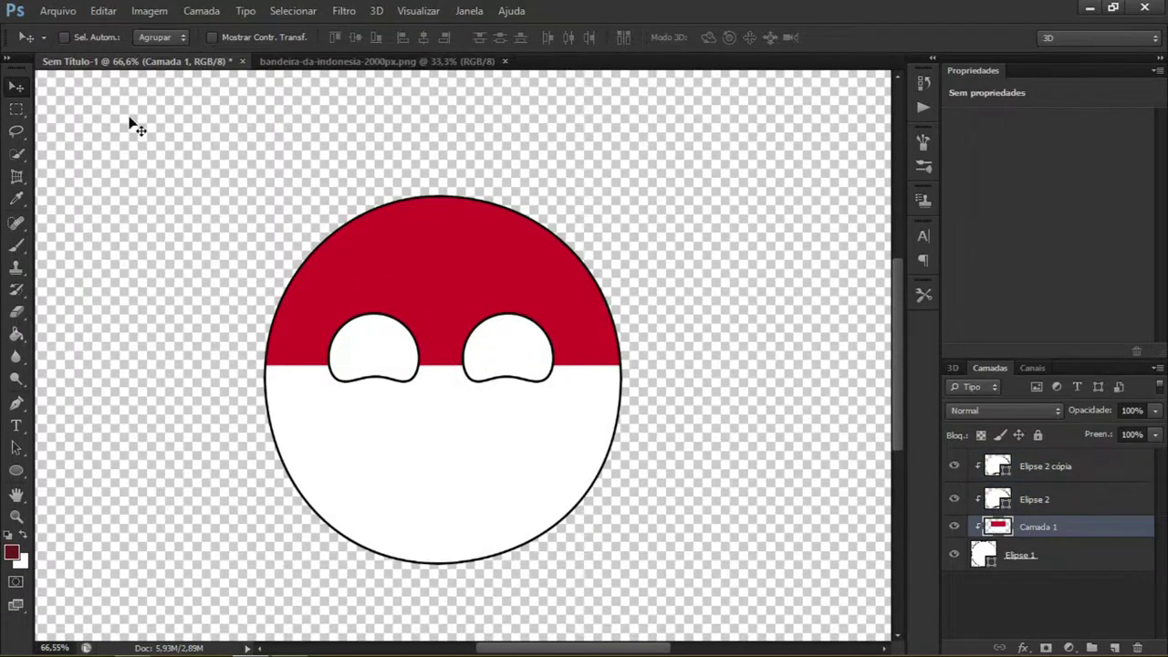
{"action": "left_click", "coordinate": [57, 10]}
{"action": "left_click", "coordinate": [71, 44]}
{"action": "left_click", "coordinate": [677, 151]}
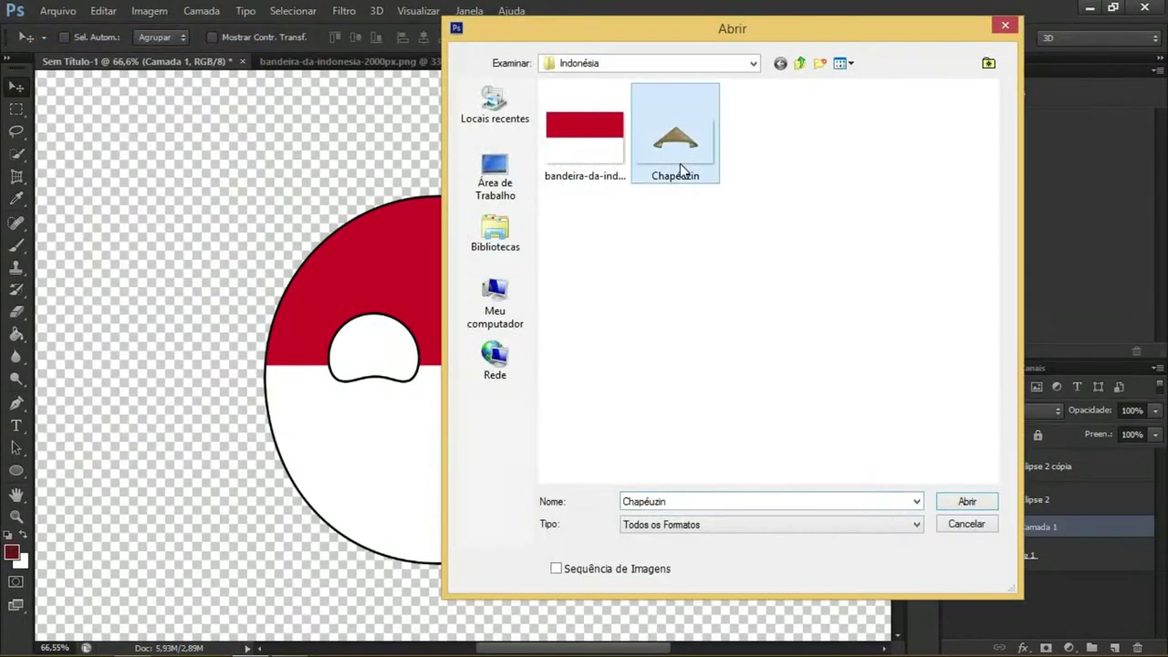
{"action": "double_click", "coordinate": [680, 163]}
{"action": "left_click_drag", "start_coordinate": [667, 287], "coordinate": [516, 232]}
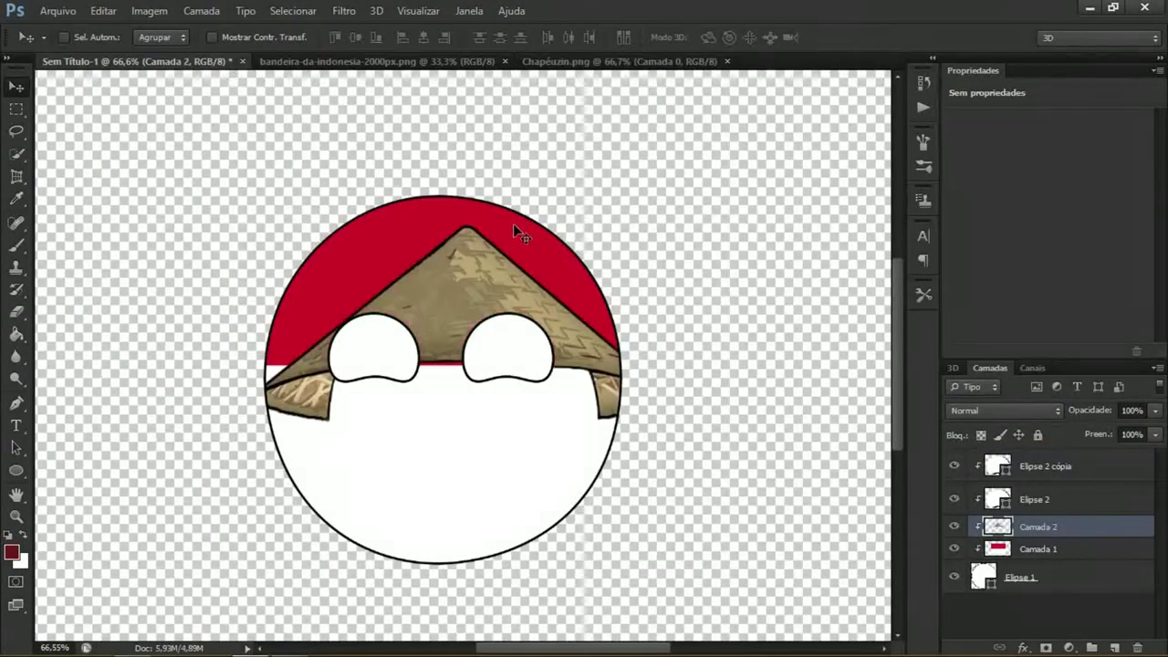
{"action": "left_click_drag", "start_coordinate": [1086, 526], "coordinate": [1082, 456]}
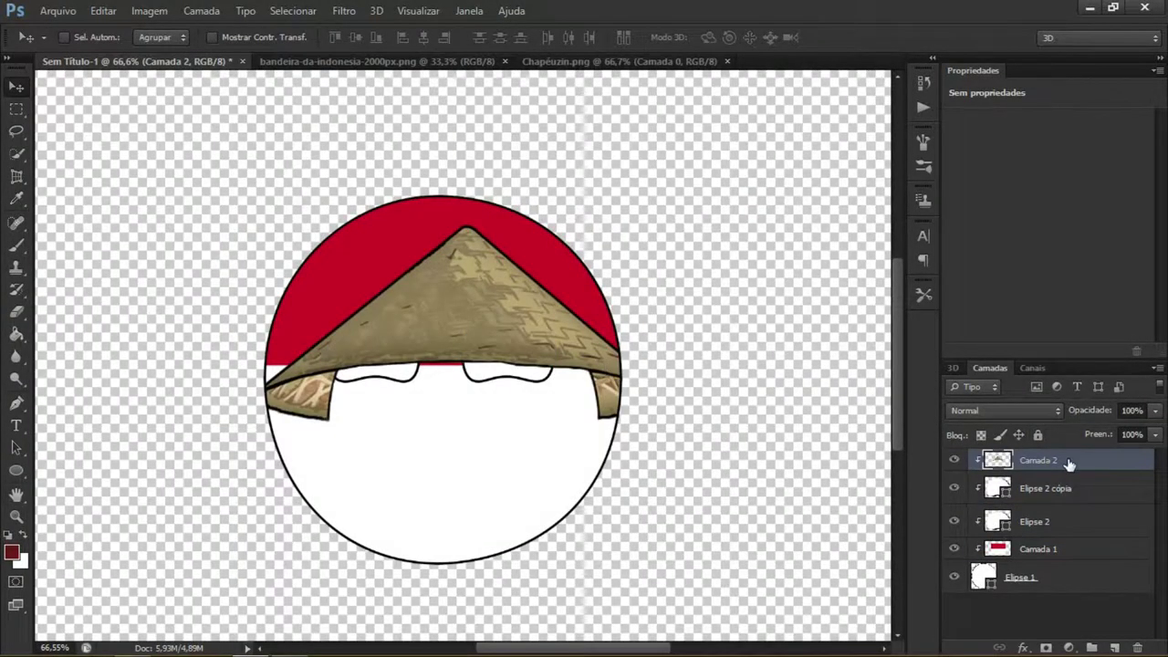
{"action": "key", "text": "ctrl+alt+z"}
{"action": "key", "text": "ctrl+alt+z"}
{"action": "left_click", "coordinate": [1049, 529]}
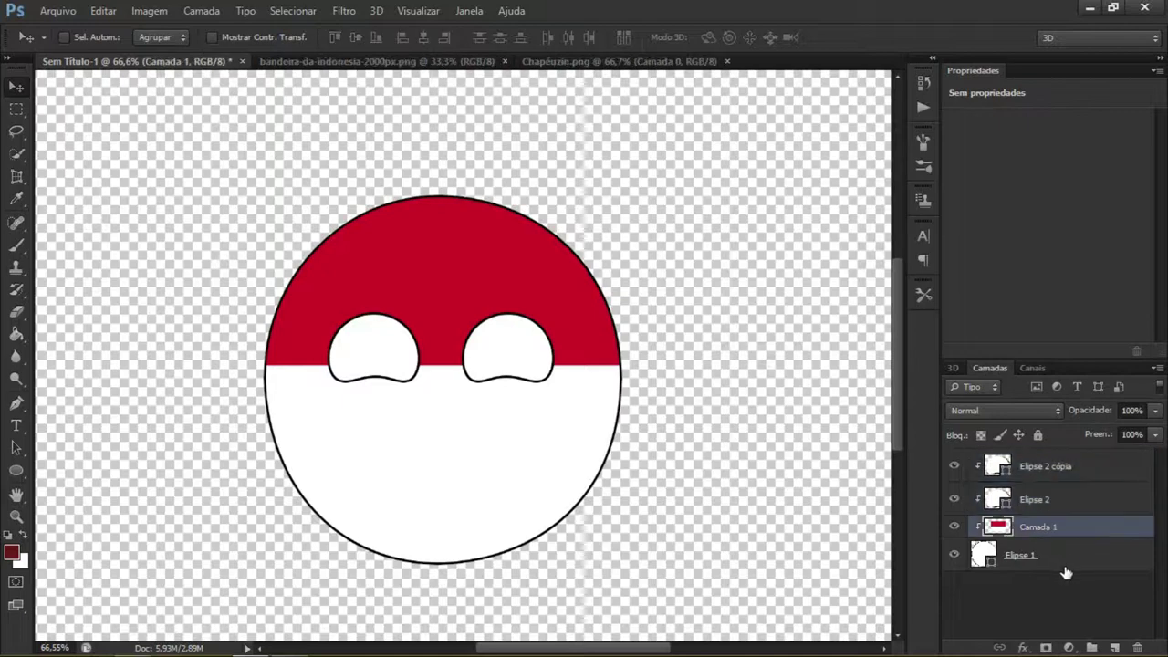
{"action": "left_click", "coordinate": [1061, 564]}
{"action": "key", "text": "ctrl+v"}
{"action": "key", "text": "ctrl+z"}
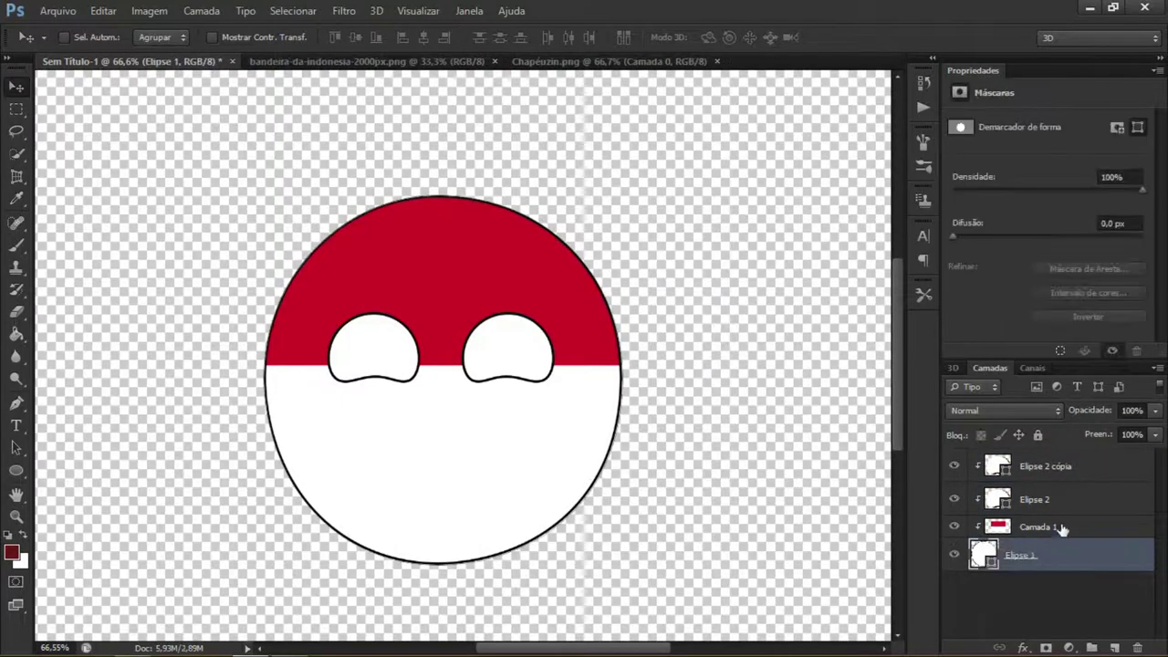
Paste the straw hat as an unclipped layer above Elipse 2 cópia
{"action": "left_click", "coordinate": [1083, 607]}
{"action": "left_click", "coordinate": [1086, 465]}
{"action": "key", "text": "ctrl+v"}
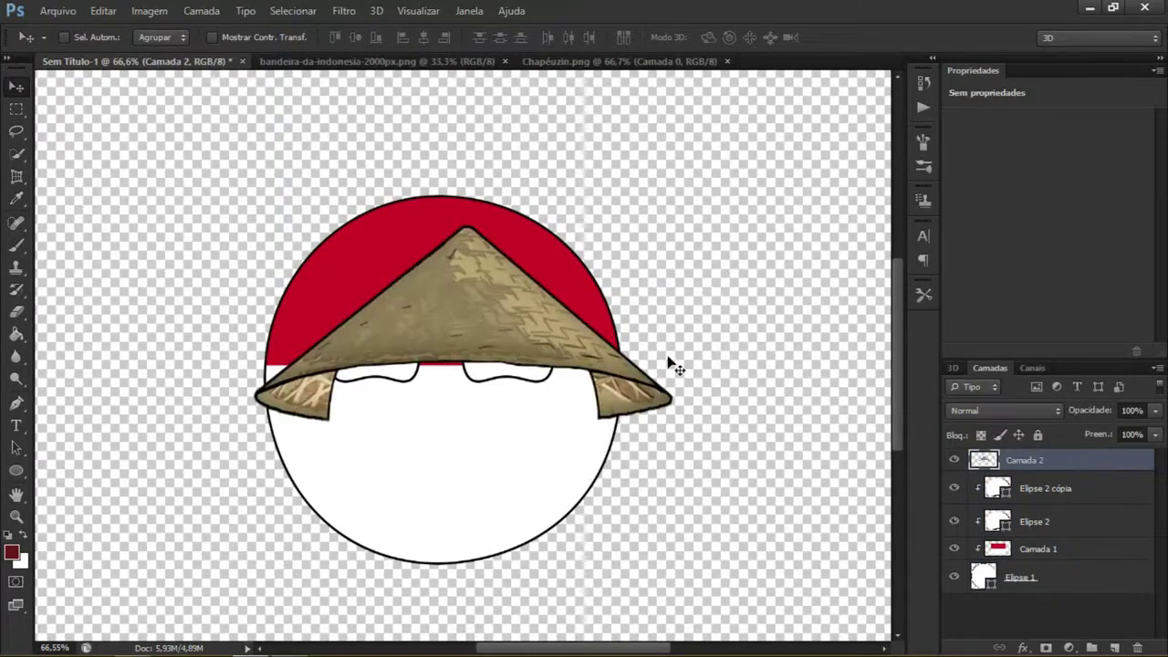
Scale the straw hat to about 132%, position it on top of the ball and apply the transform
{"action": "key", "text": "ctrl+t"}
{"action": "left_click_drag", "start_coordinate": [531, 365], "coordinate": [536, 319]}
{"action": "left_click_drag", "start_coordinate": [624, 153], "coordinate": [704, 128]}
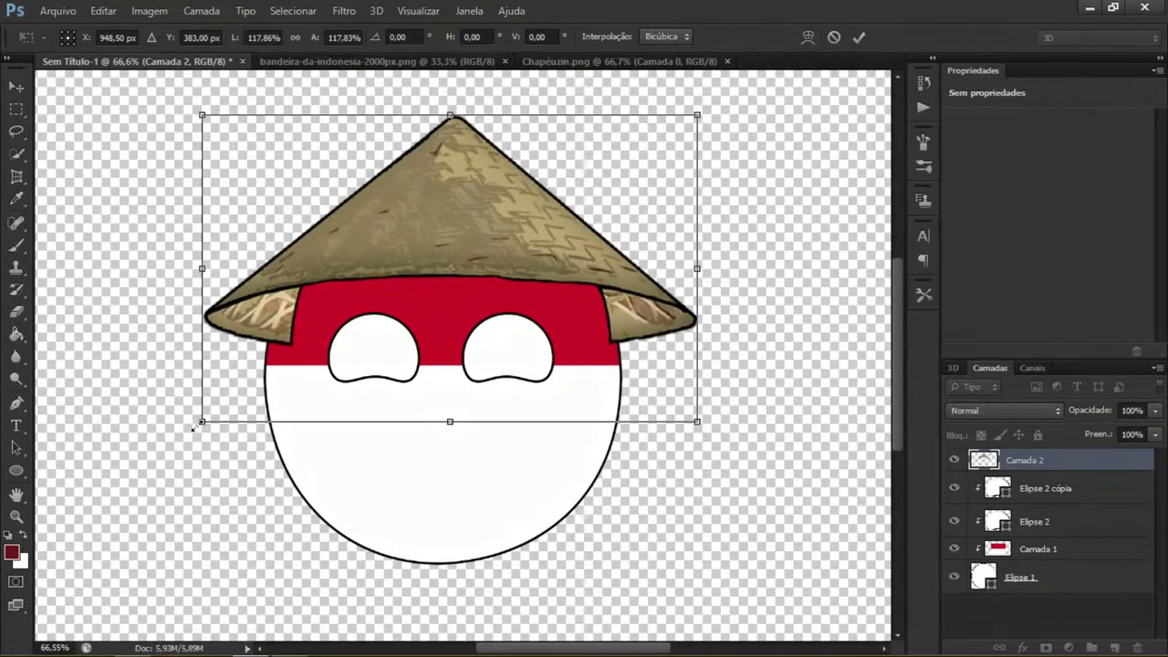
{"action": "left_click_drag", "start_coordinate": [199, 424], "coordinate": [169, 446]}
{"action": "left_click_drag", "start_coordinate": [697, 441], "coordinate": [721, 456]}
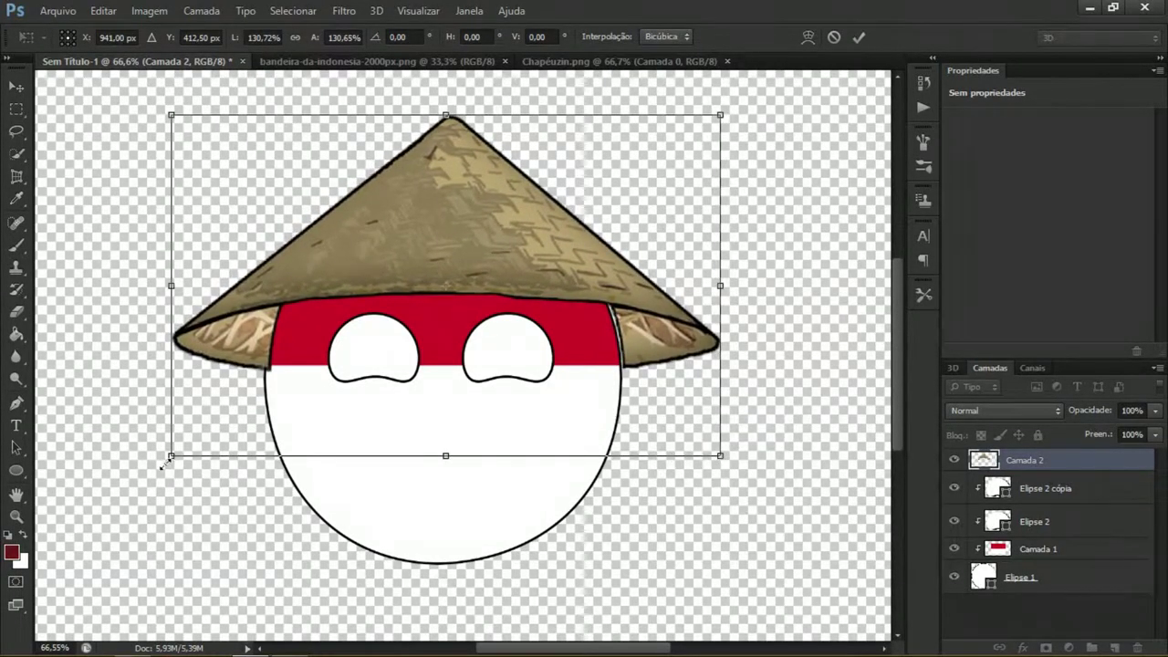
{"action": "left_click_drag", "start_coordinate": [163, 464], "coordinate": [165, 459]}
{"action": "left_click_drag", "start_coordinate": [283, 428], "coordinate": [306, 393]}
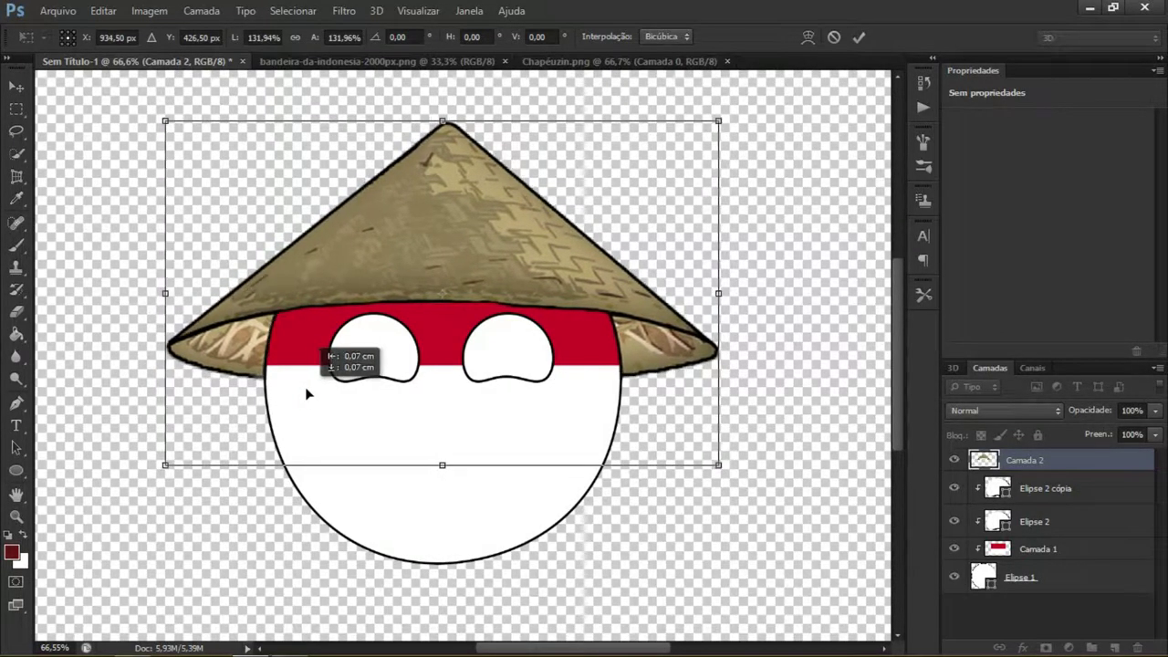
{"action": "left_click", "coordinate": [859, 37]}
Select both eye layers and move them slightly down, away from the hat's brim
{"action": "key", "text": "ctrl+minus"}
{"action": "left_click", "coordinate": [1044, 488]}
{"action": "left_click", "coordinate": [1034, 521], "text": "shift"}
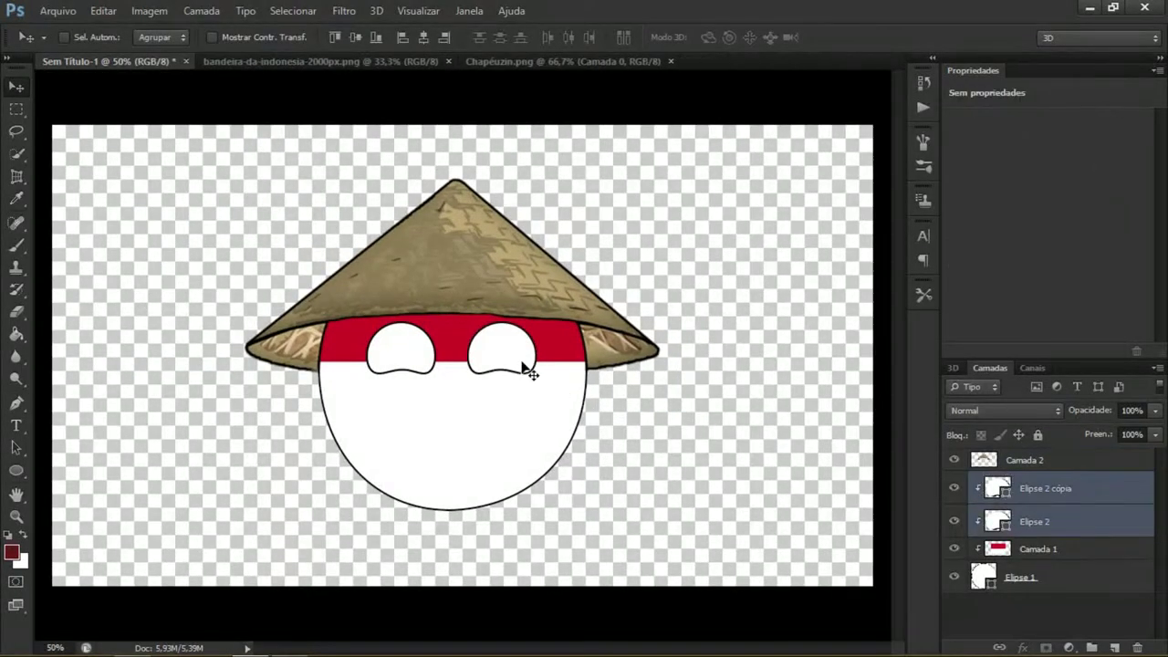
{"action": "left_click_drag", "start_coordinate": [525, 368], "coordinate": [524, 371]}
{"action": "left_click", "coordinate": [1076, 549]}
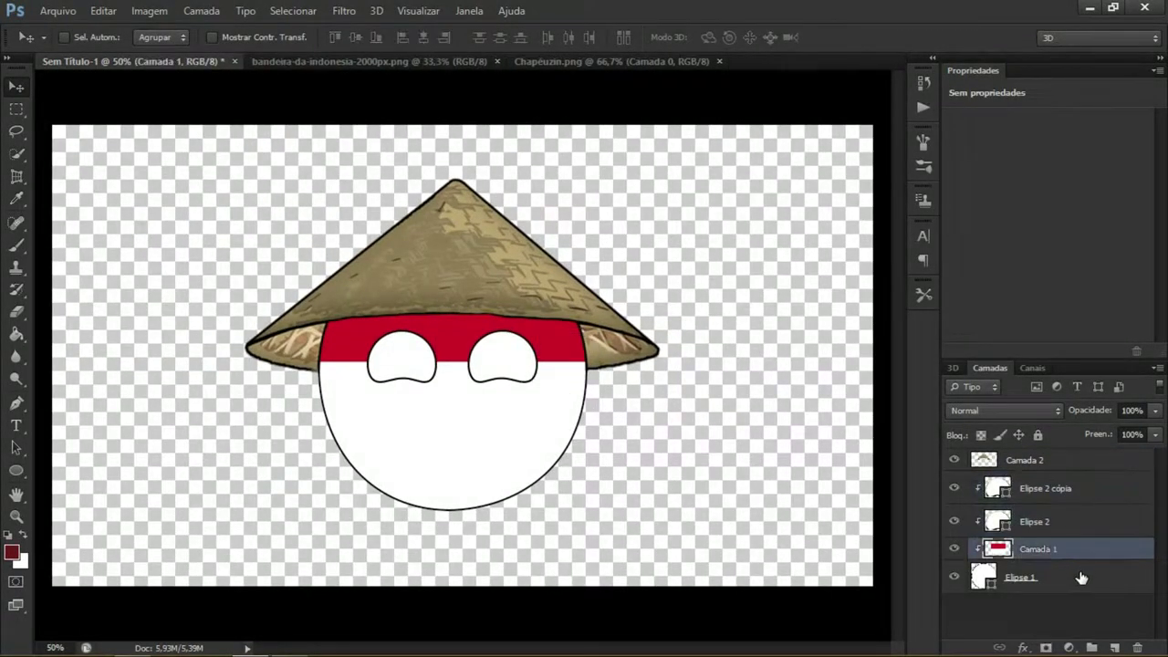
Close the bandeira-da-indonesia-2000px.png and Chapéuzin.png documents
{"action": "left_click", "coordinate": [1077, 577]}
{"action": "left_click", "coordinate": [1124, 550]}
{"action": "key", "text": "alt+Tab"}
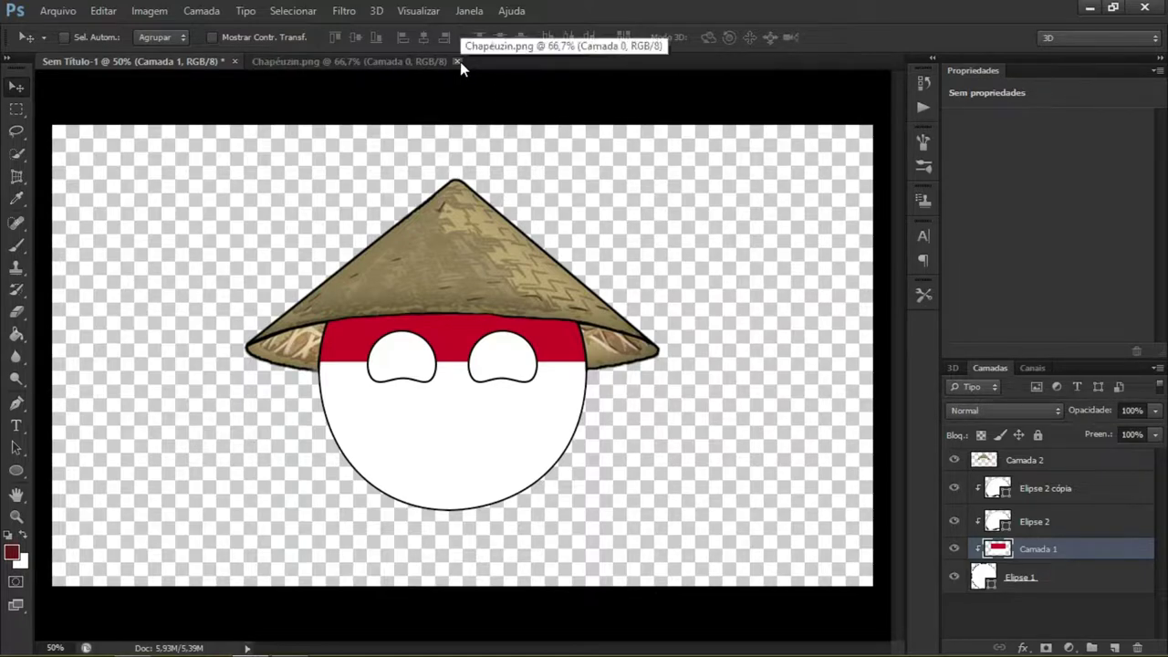
{"action": "left_click", "coordinate": [458, 61]}
{"action": "left_click", "coordinate": [1043, 465]}
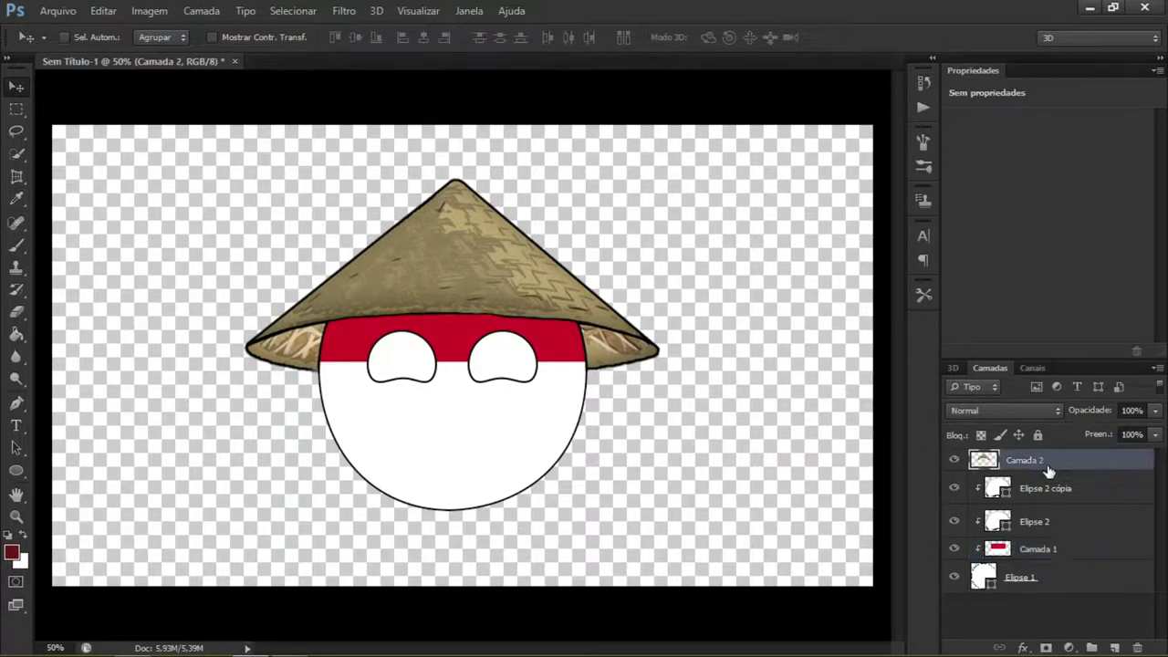
{"action": "right_click", "coordinate": [1049, 470]}
{"action": "left_click", "coordinate": [1094, 470]}
{"action": "right_click", "coordinate": [1063, 493]}
{"action": "left_click", "coordinate": [1105, 556]}
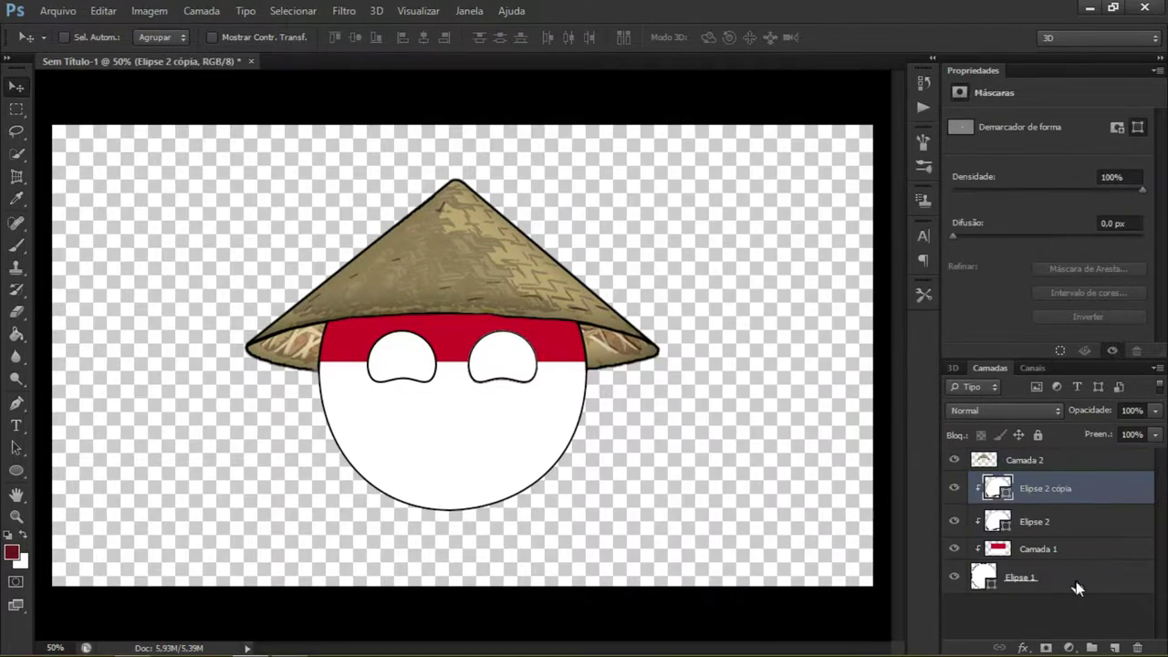
Add an inner shadow to the Elipse 1 layer with 50% opacity, 0 px distance and 150 px size
{"action": "right_click", "coordinate": [1076, 581]}
{"action": "left_click", "coordinate": [782, 56]}
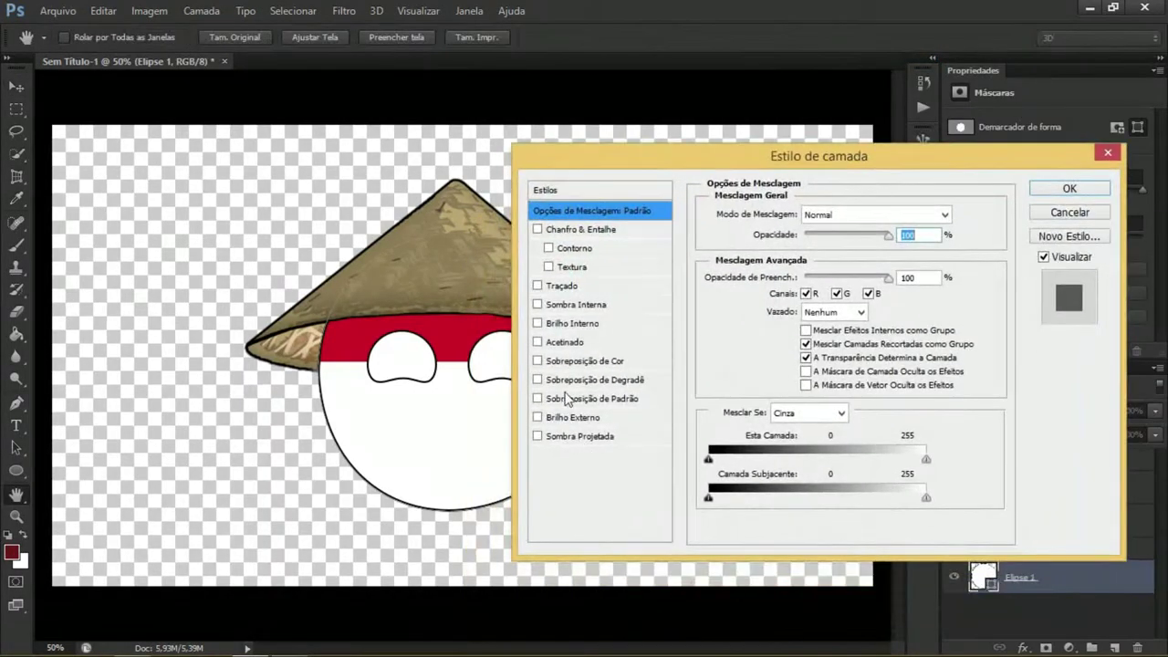
{"action": "left_click", "coordinate": [573, 304]}
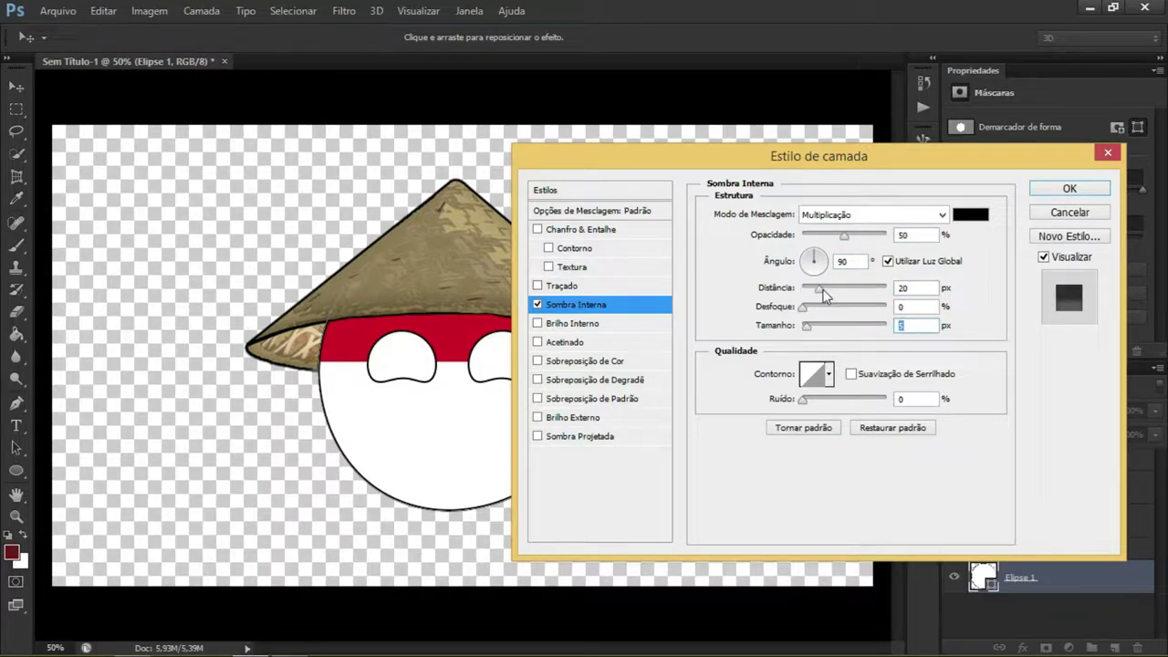
{"action": "left_click_drag", "start_coordinate": [809, 328], "coordinate": [876, 352]}
{"action": "type", "text": "1"}
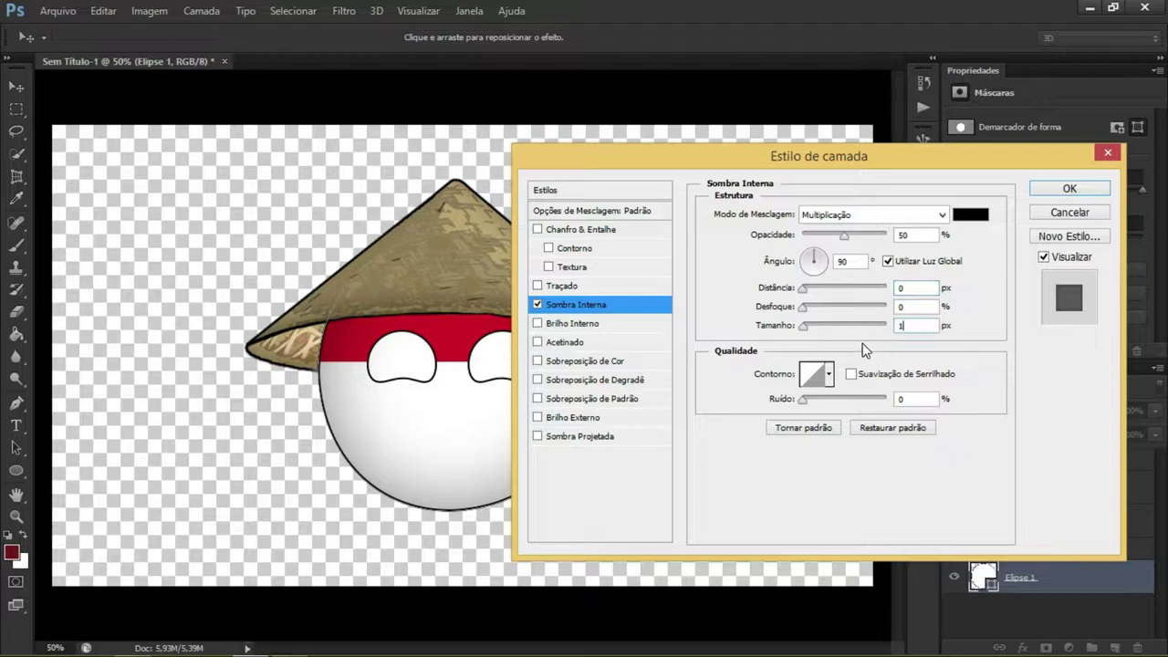
{"action": "type", "text": "50"}
{"action": "left_click_drag", "start_coordinate": [694, 162], "coordinate": [511, 139]}
{"action": "left_click", "coordinate": [886, 165]}
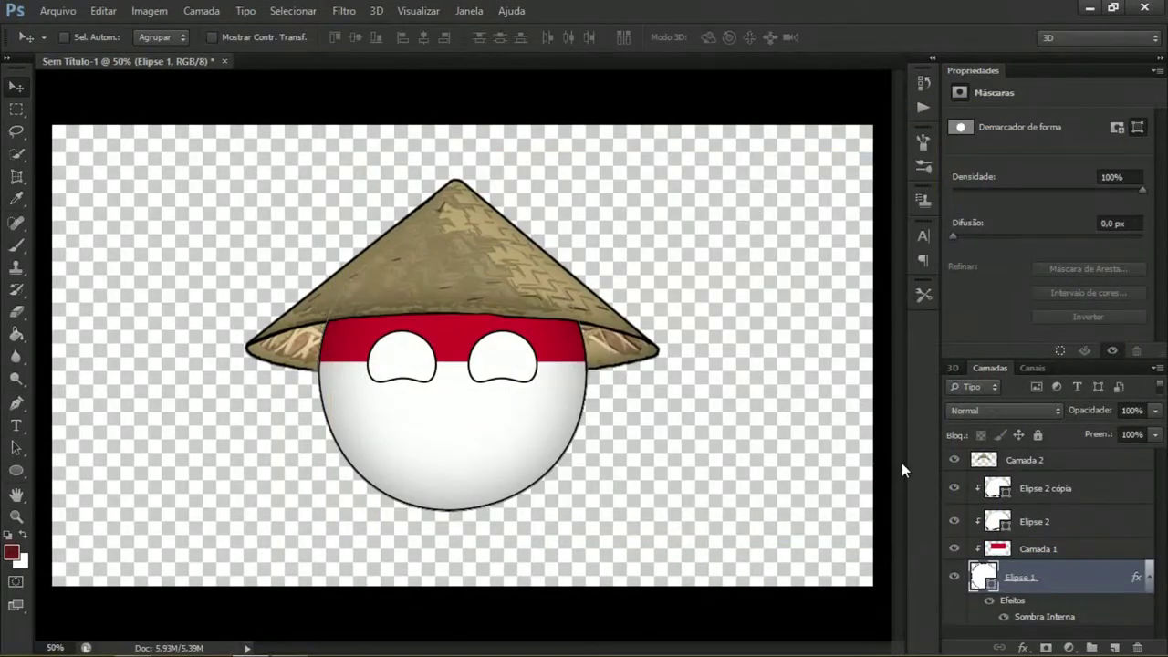
Merge Camada 2, Elipse 2 cópia, Elipse 2, Camada 1 and Elipse 1 into a single layer
{"action": "left_click", "coordinate": [1010, 462]}
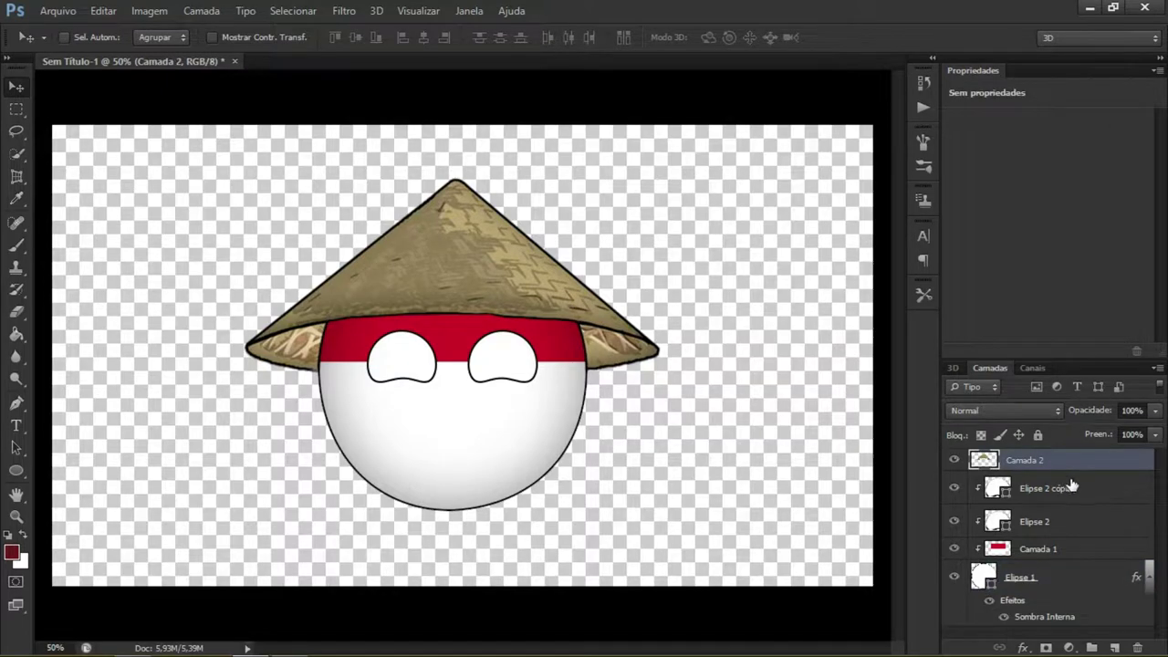
{"action": "left_click", "coordinate": [1050, 493], "text": "ctrl"}
{"action": "left_click", "coordinate": [1053, 523], "text": "ctrl"}
{"action": "left_click", "coordinate": [1057, 552], "text": "ctrl"}
{"action": "left_click", "coordinate": [1063, 579], "text": "ctrl"}
{"action": "right_click", "coordinate": [1064, 581]}
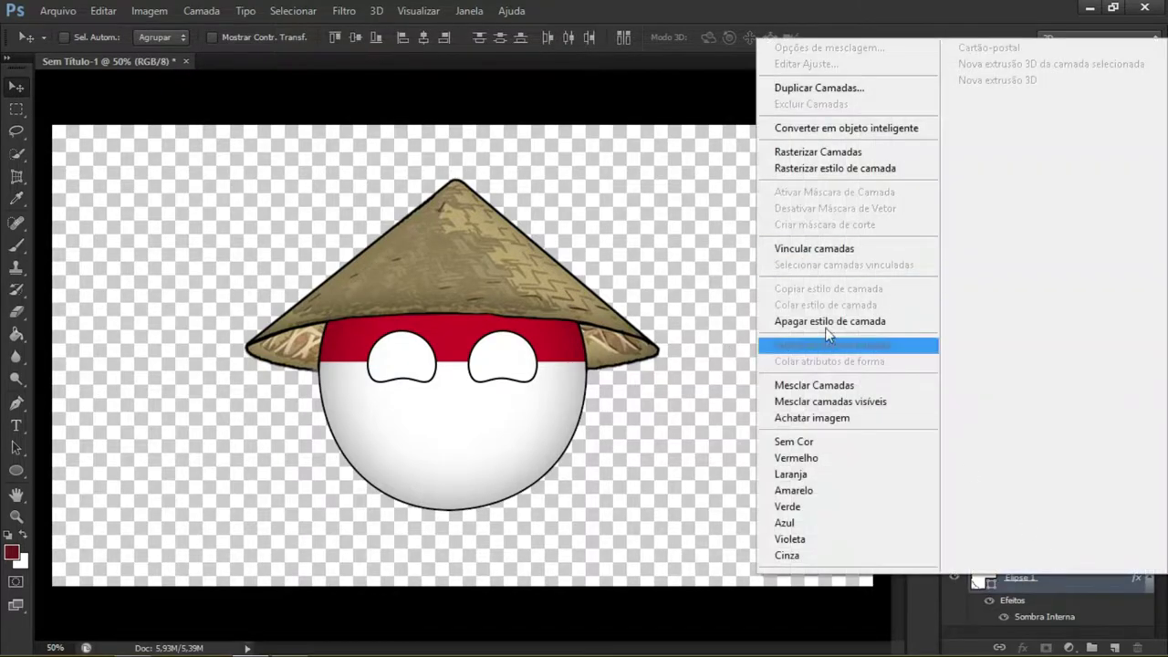
{"action": "left_click", "coordinate": [850, 383]}
Add a drop shadow to the merged layer with 50% opacity, 500 px distance and 0 px size
{"action": "right_click", "coordinate": [1068, 456]}
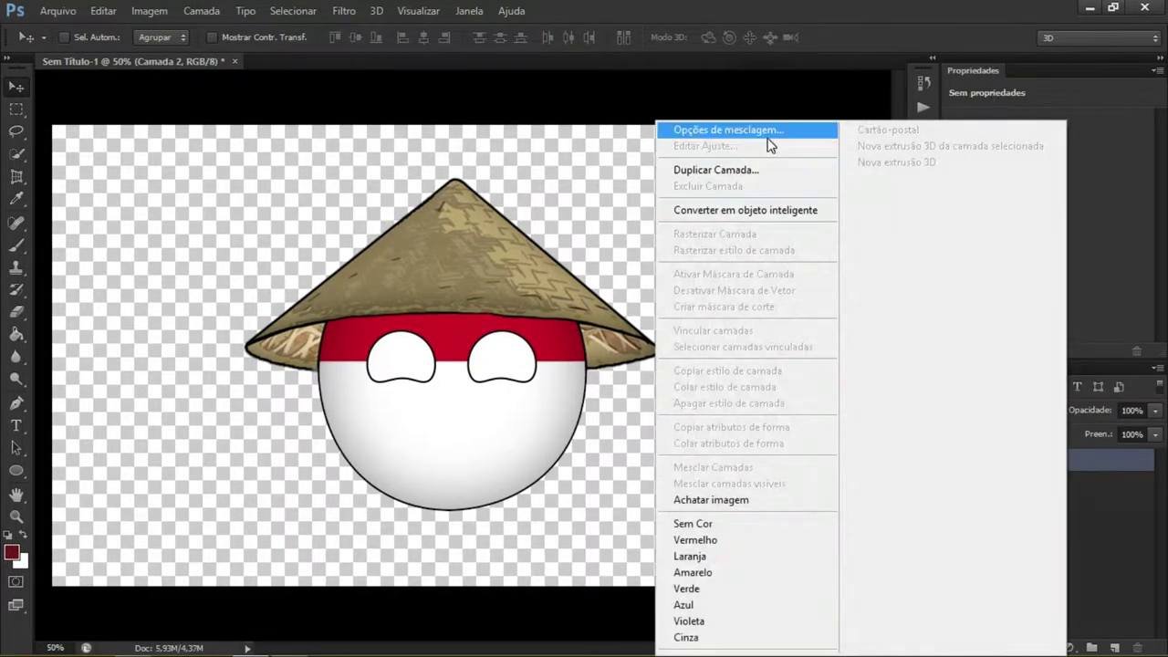
{"action": "left_click", "coordinate": [771, 130]}
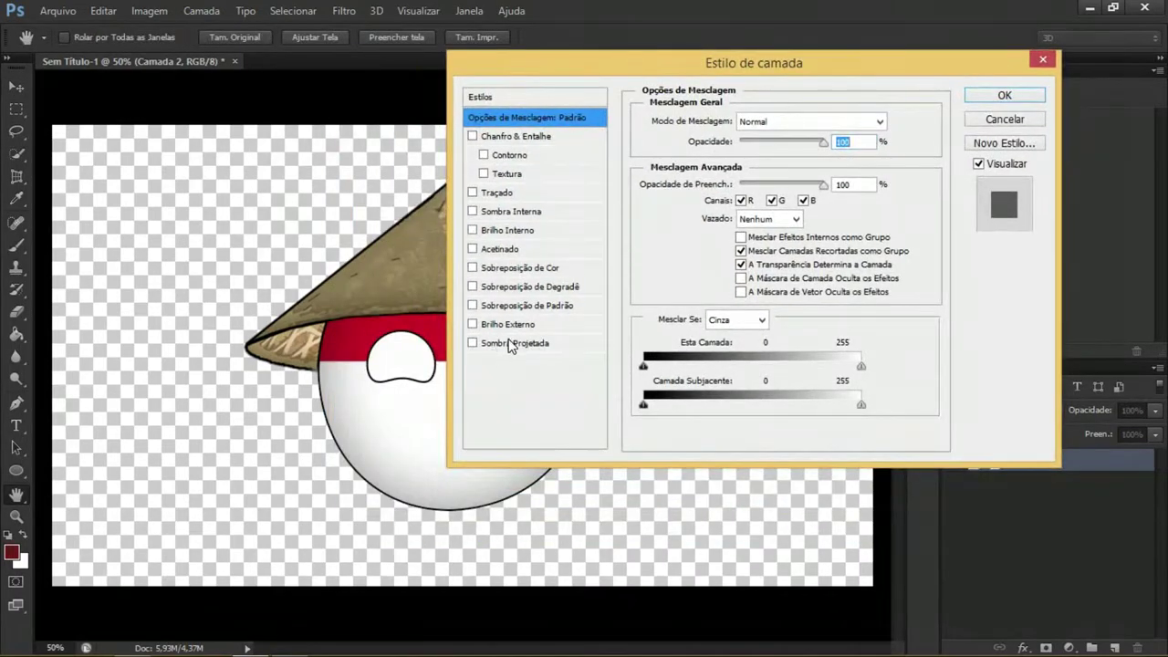
{"action": "left_click", "coordinate": [511, 344]}
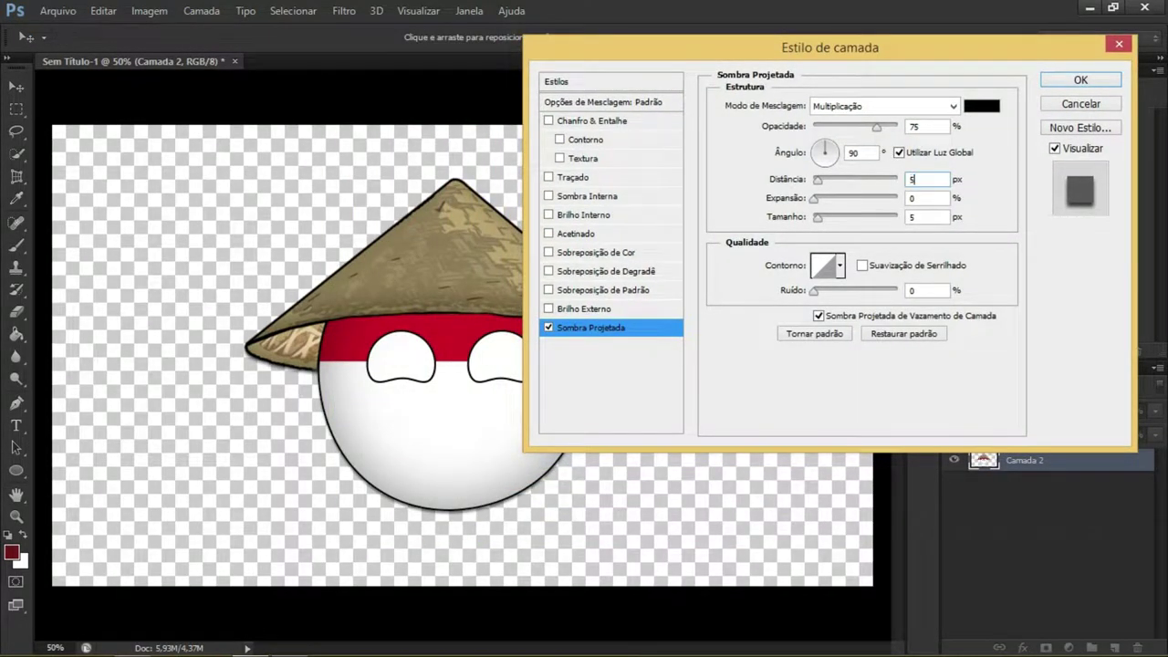
{"action": "type", "text": "00"}
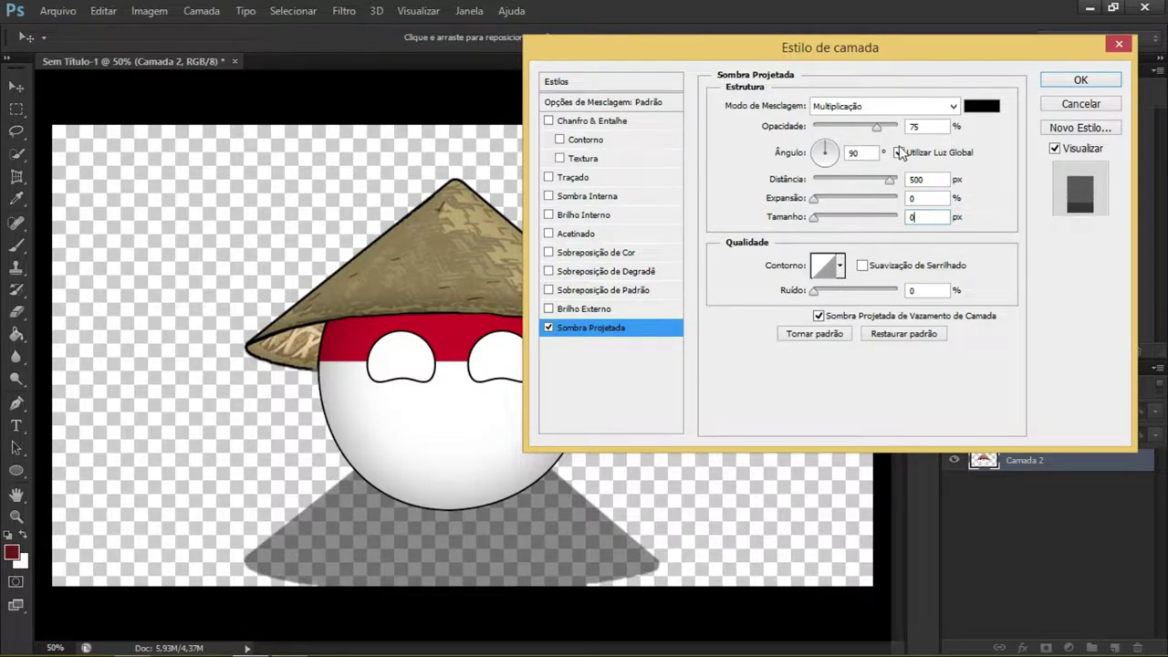
{"action": "double_click", "coordinate": [917, 126]}
{"action": "type", "text": "50"}
{"action": "left_click_drag", "start_coordinate": [845, 45], "coordinate": [866, 68]}
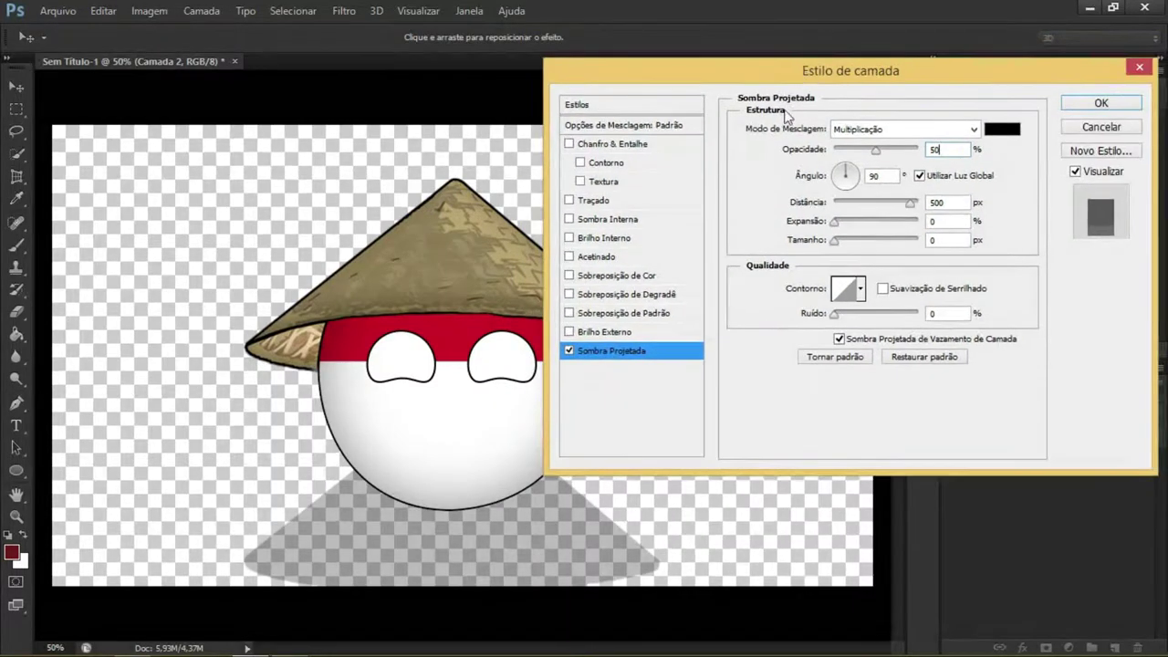
{"action": "left_click", "coordinate": [1079, 109]}
Move the countryball to the canvas's lower-right area, scale it to about 85% and apply the transform
{"action": "left_click_drag", "start_coordinate": [578, 410], "coordinate": [720, 474]}
{"action": "key", "text": "ctrl+t"}
{"action": "left_click_drag", "start_coordinate": [446, 183], "coordinate": [508, 239]}
{"action": "left_click_drag", "start_coordinate": [643, 349], "coordinate": [644, 381]}
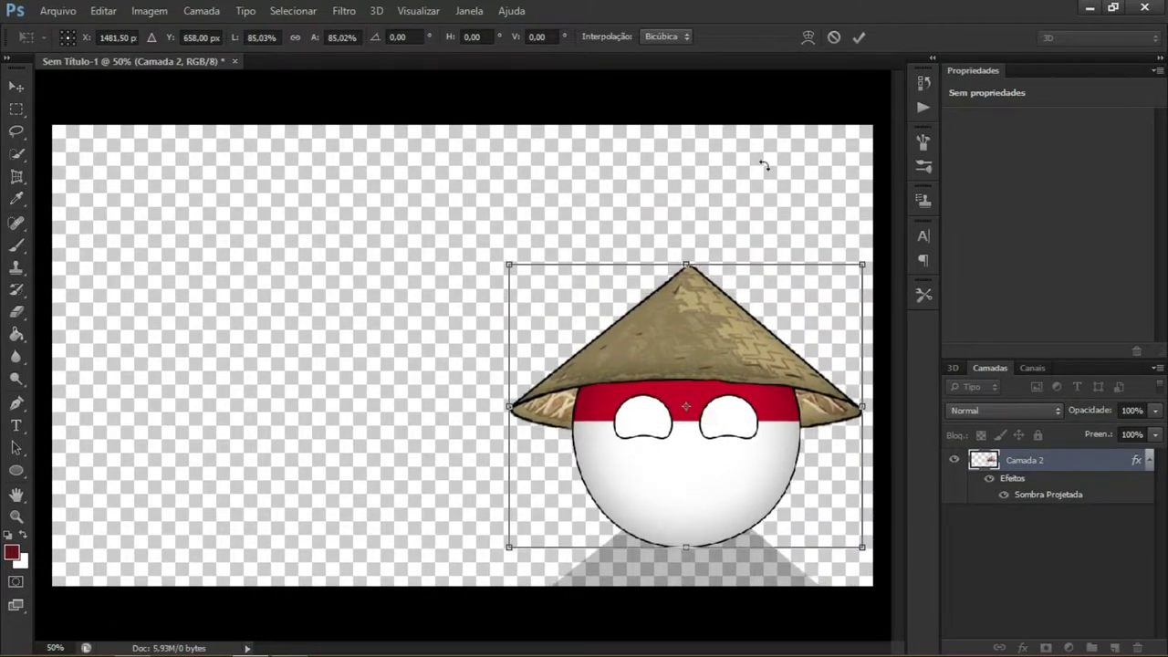
{"action": "left_click", "coordinate": [860, 39]}
Switch to Chrome and search Google Images for "indonesian map in asia"
{"action": "key", "text": "alt+Tab"}
{"action": "key", "text": "alt+Tab"}
{"action": "key", "text": "alt+Tab"}
{"action": "key", "text": "alt+Tab"}
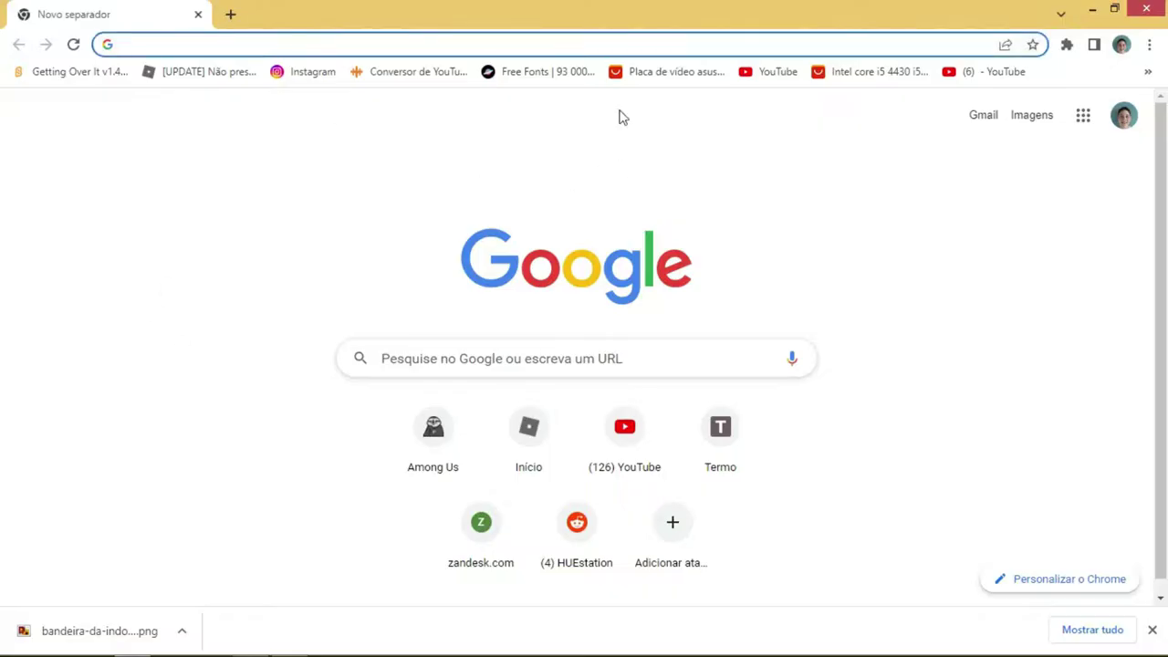
{"action": "type", "text": "indonesi"}
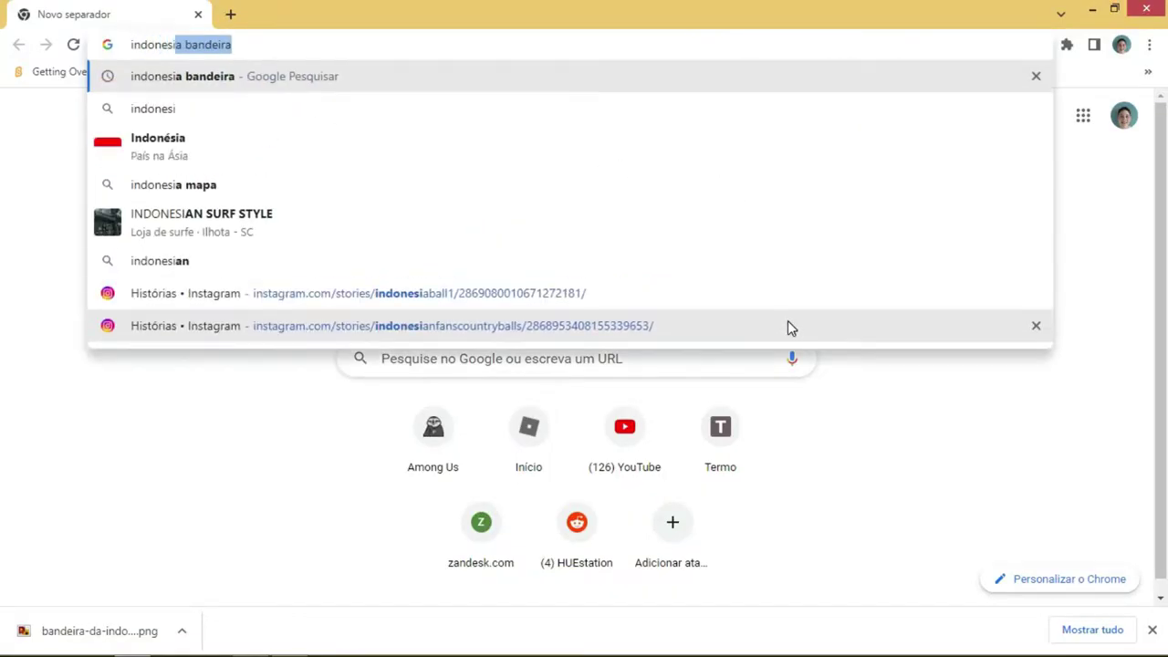
{"action": "type", "text": "an map on as"}
{"action": "key", "text": "BackSpace"}
{"action": "key", "text": "BackSpace"}
{"action": "key", "text": "BackSpace"}
{"action": "key", "text": "BackSpace"}
{"action": "key", "text": "BackSpace"}
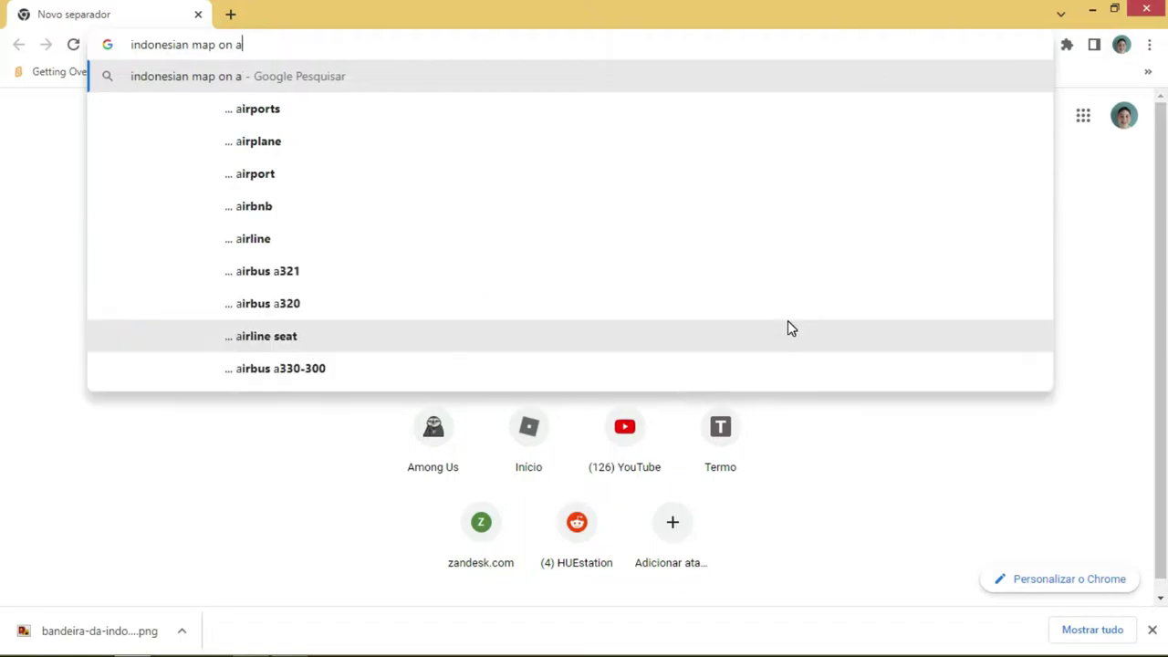
{"action": "type", "text": "in asia"}
{"action": "key", "text": "Return"}
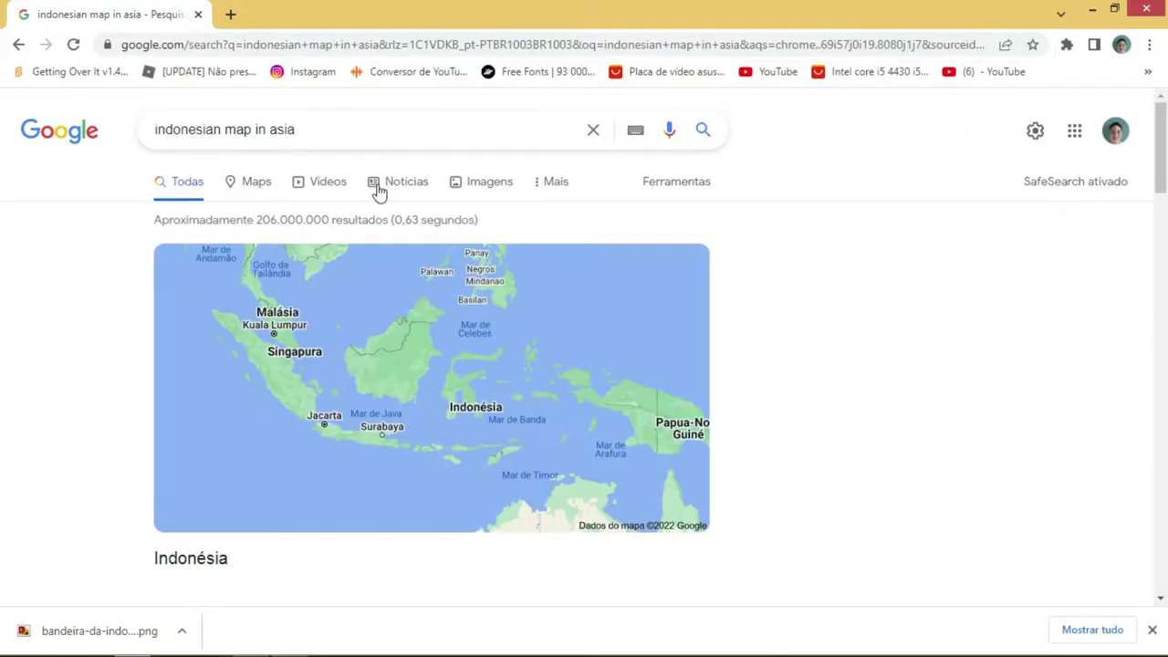
{"action": "left_click", "coordinate": [467, 187]}
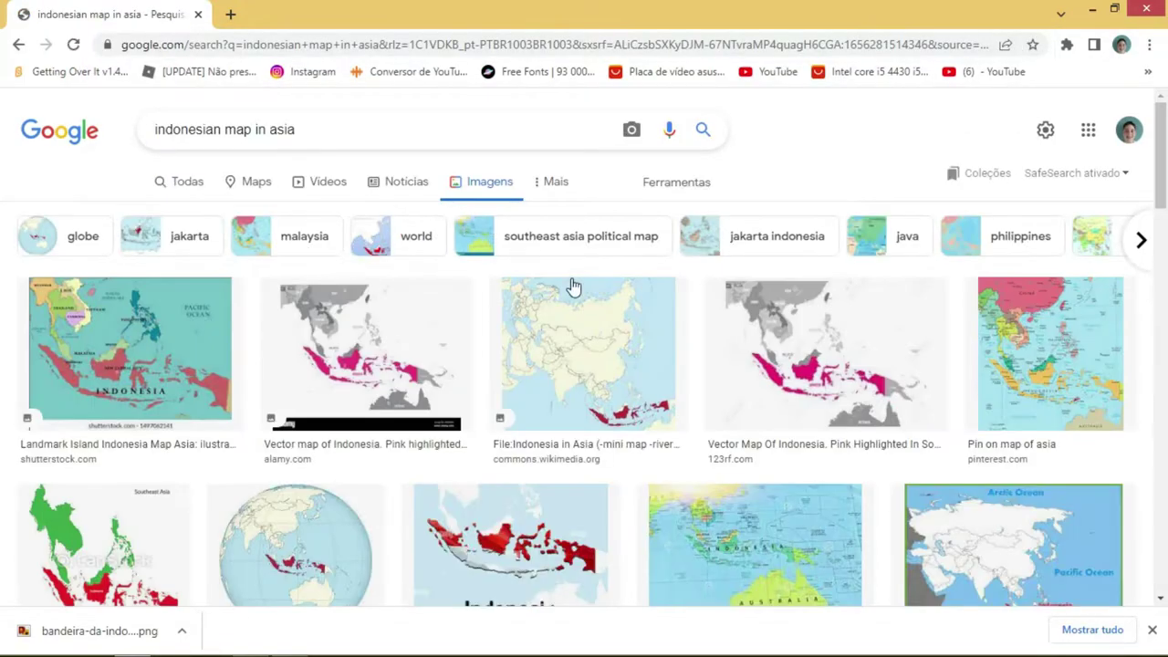
Open the Wikimedia Commons "Indonesia in Asia (-mini map -rivers).svg" result and copy its image
{"action": "scroll", "coordinate": [590, 301], "scroll_direction": "down", "scroll_amount": 1}
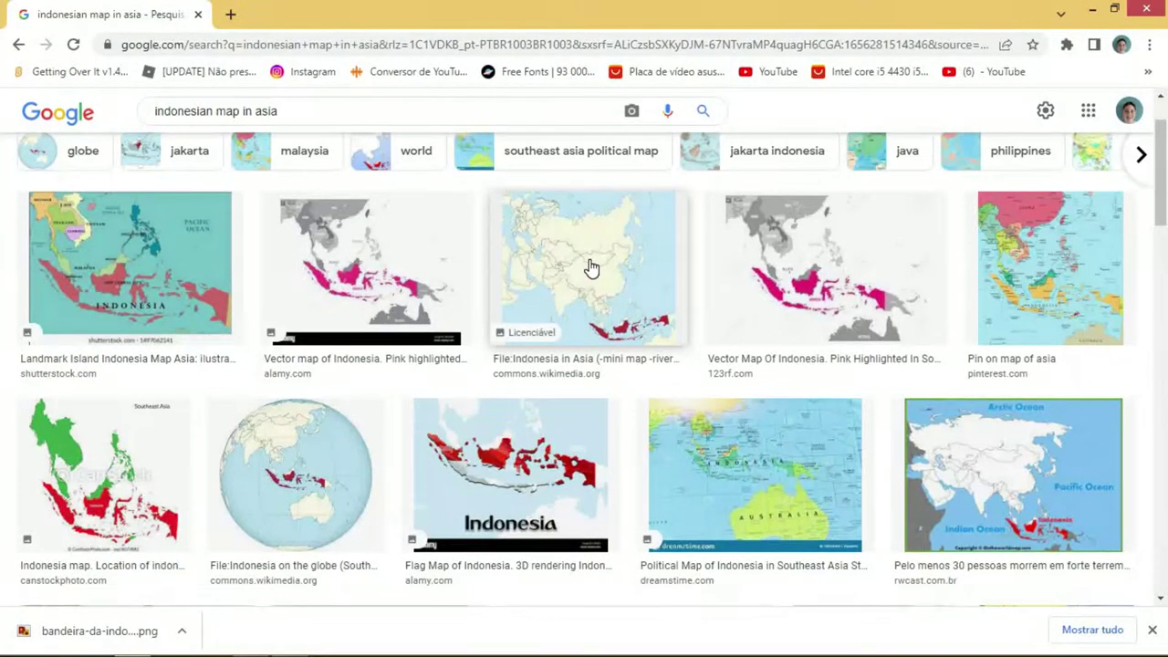
{"action": "scroll", "coordinate": [590, 266], "scroll_direction": "up", "scroll_amount": 1}
{"action": "left_click", "coordinate": [597, 330]}
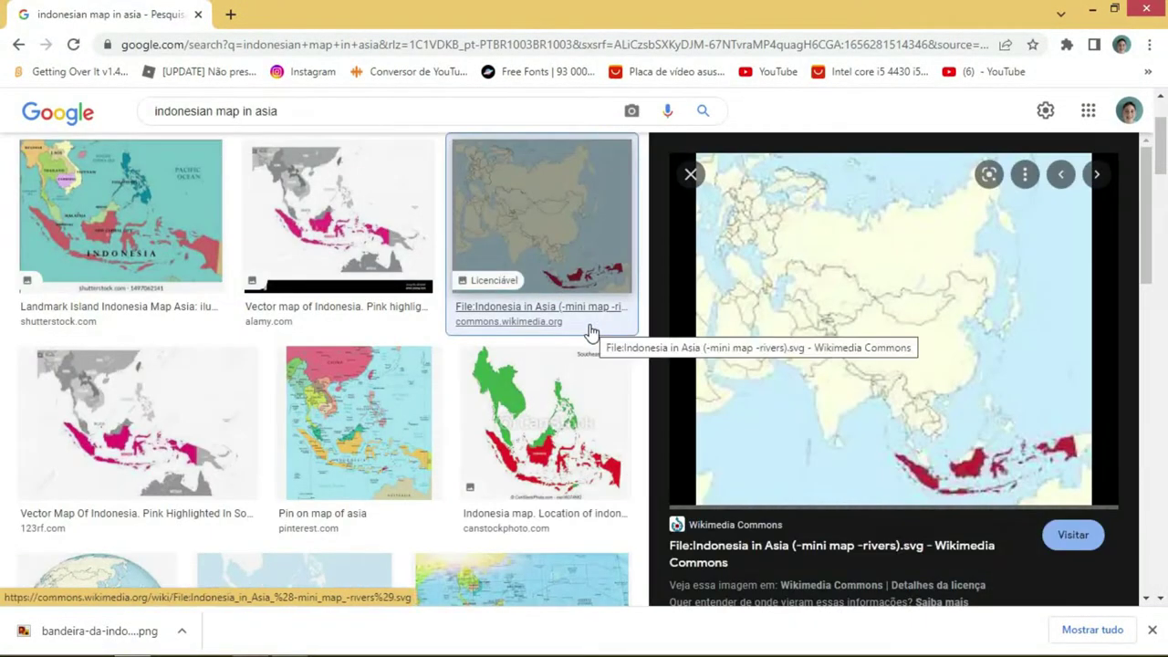
{"action": "right_click", "coordinate": [882, 360]}
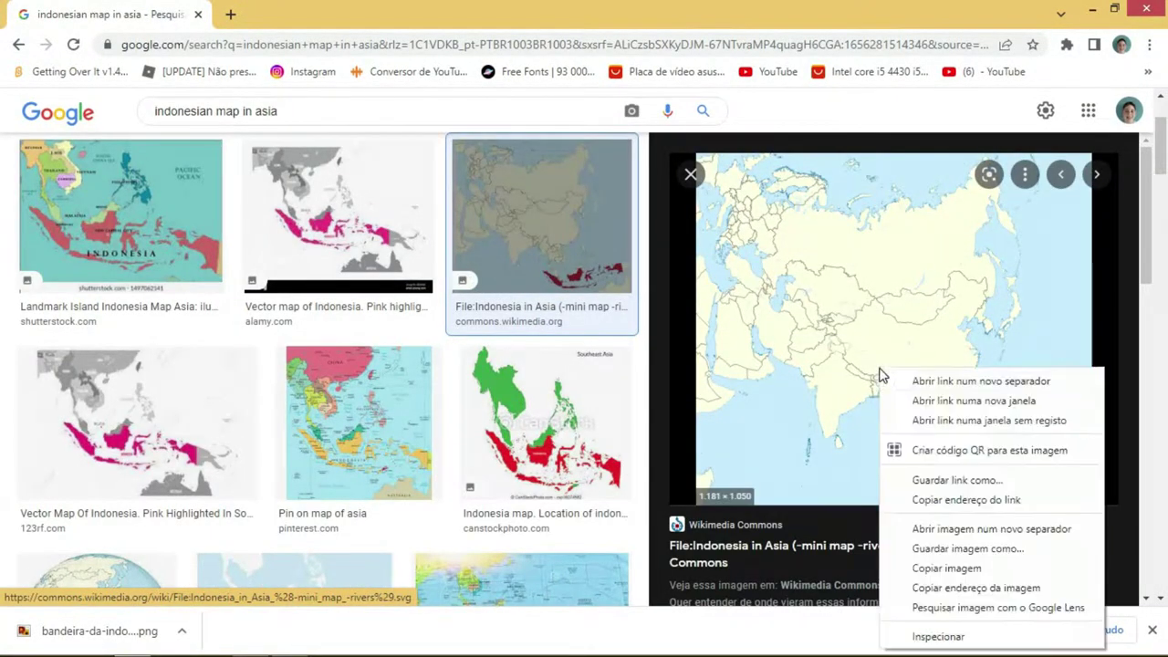
{"action": "left_click", "coordinate": [959, 550]}
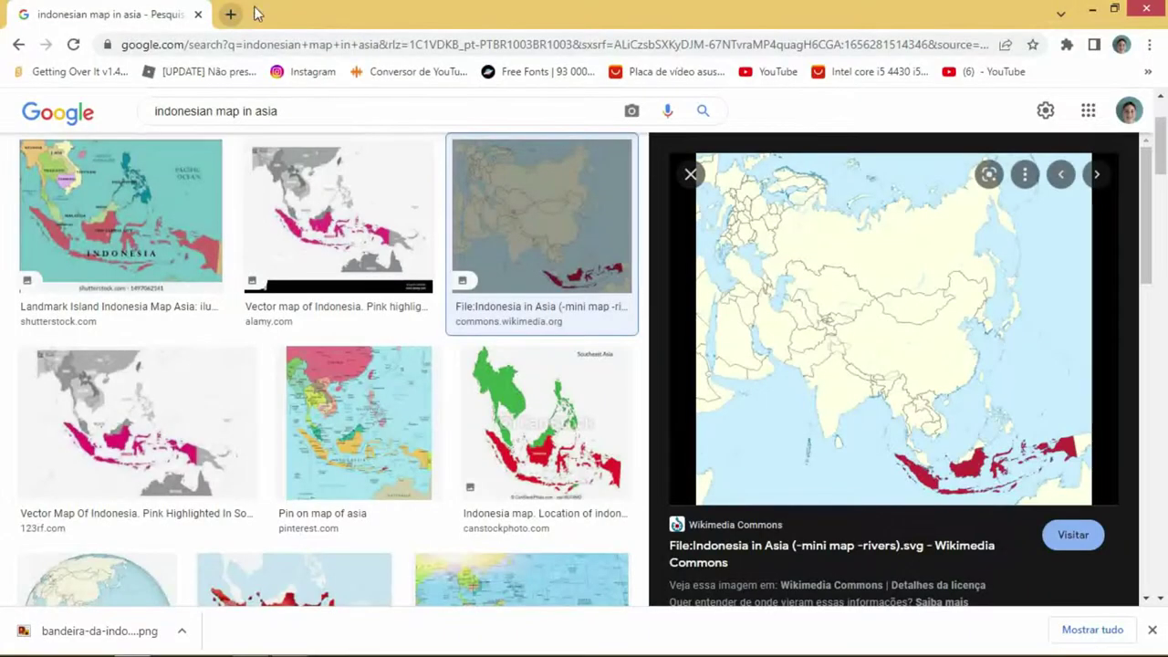
Search Google for "indonesia" in a new tab, look over the results and close that tab
{"action": "left_click", "coordinate": [253, 13]}
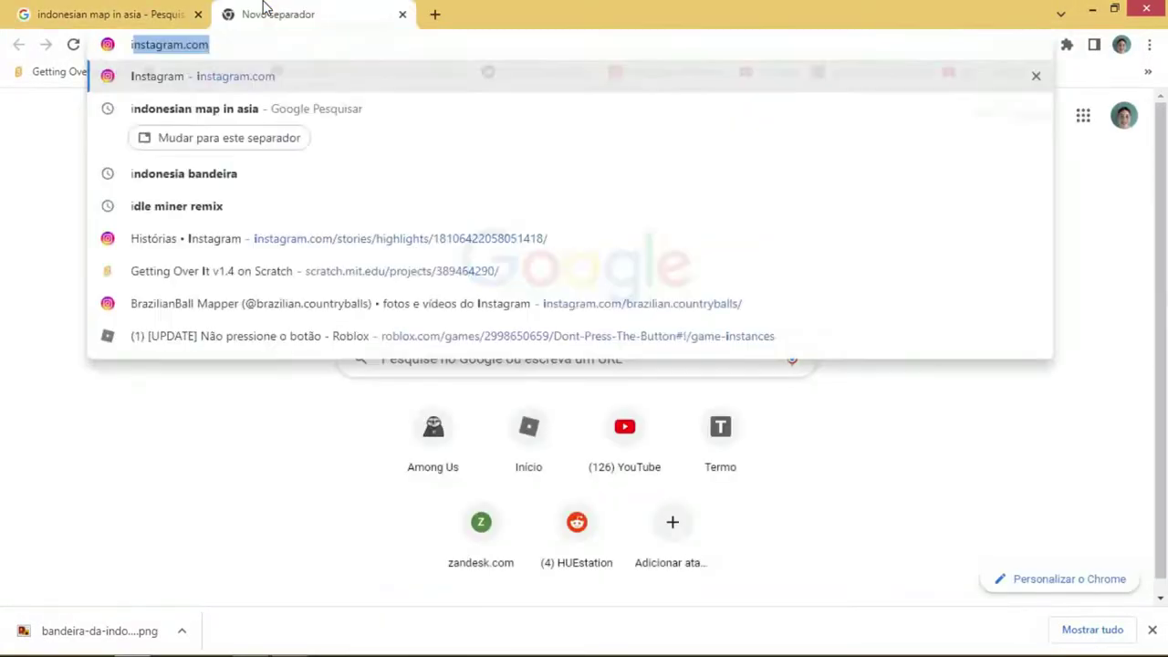
{"action": "type", "text": "indonesia"}
{"action": "key", "text": "BackSpace"}
{"action": "key", "text": "Return"}
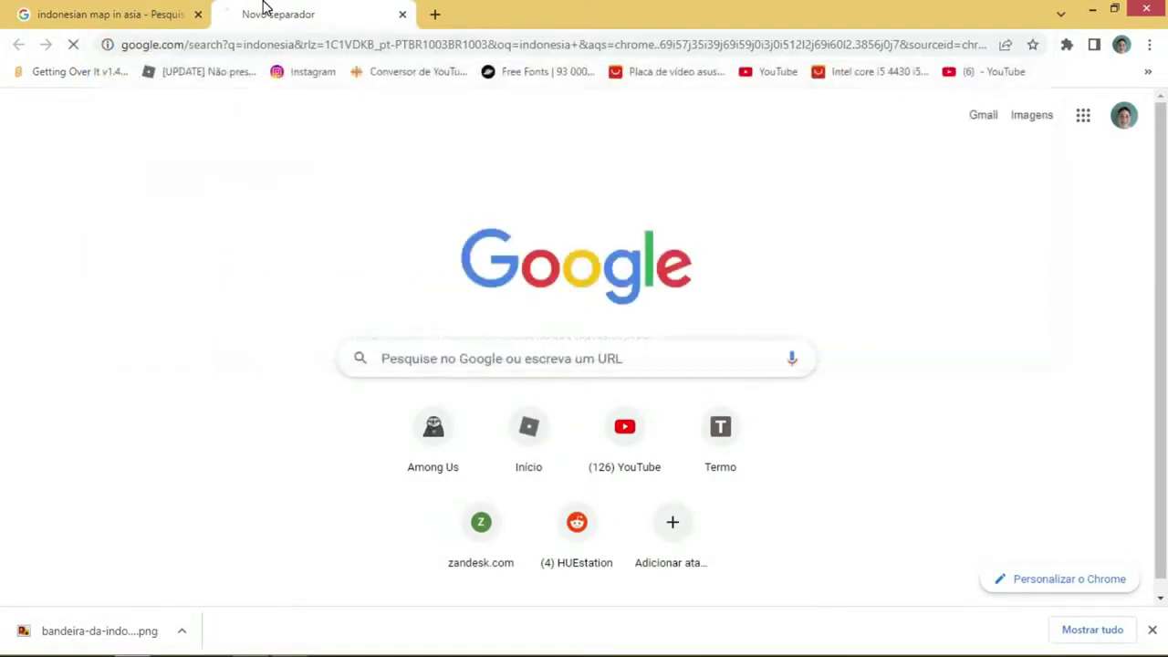
{"action": "scroll", "coordinate": [547, 237], "scroll_direction": "down", "scroll_amount": 3}
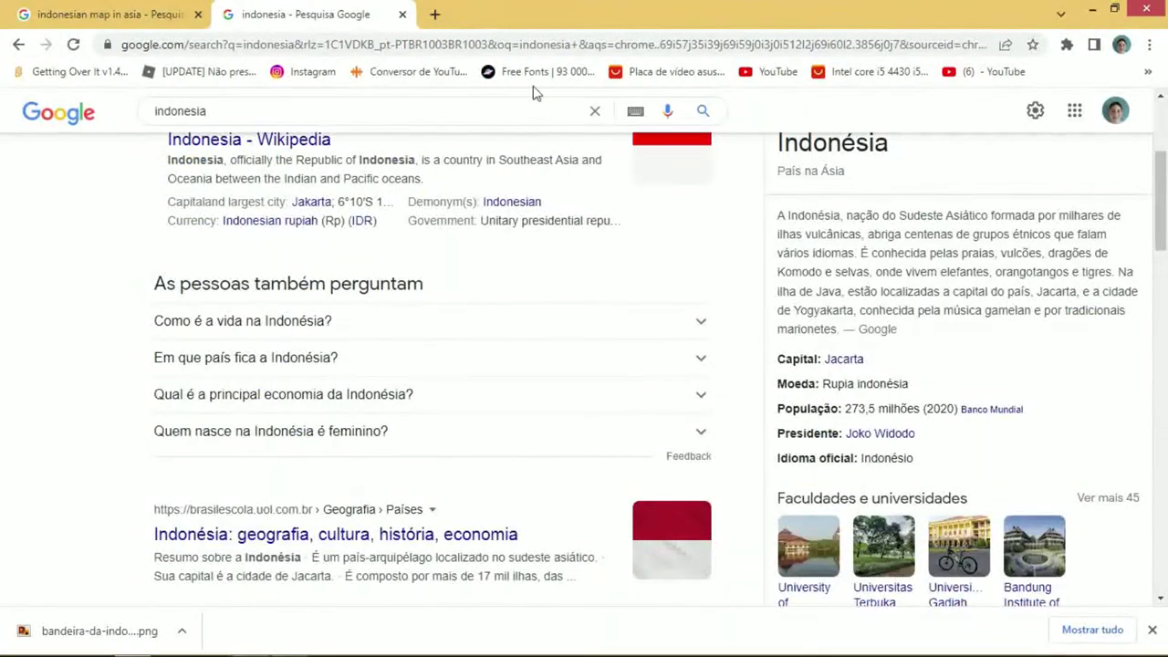
{"action": "middle_click", "coordinate": [310, 8]}
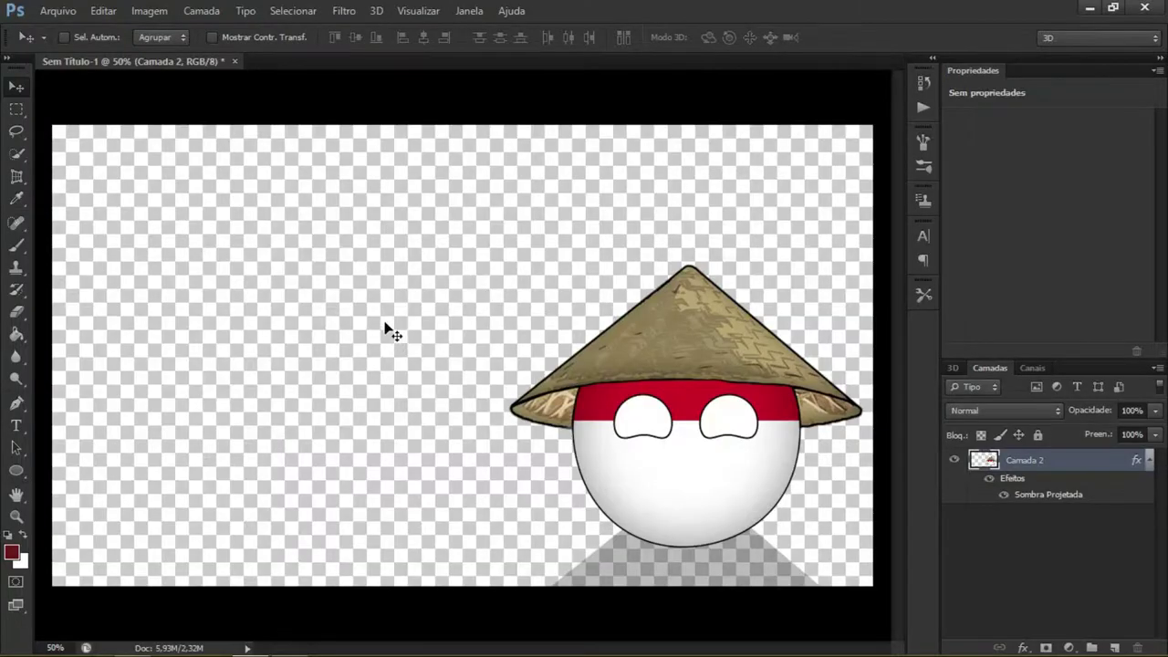
In Photoshop, paste the map as a layer, scale it to about 238% and position it to cover the canvas with Indonesia in view
{"action": "key", "text": "ctrl+v"}
{"action": "key", "text": "ctrl+t"}
{"action": "left_click_drag", "start_coordinate": [498, 416], "coordinate": [193, 112]}
{"action": "left_click_drag", "start_coordinate": [409, 278], "coordinate": [818, 641]}
{"action": "left_click_drag", "start_coordinate": [768, 588], "coordinate": [836, 531]}
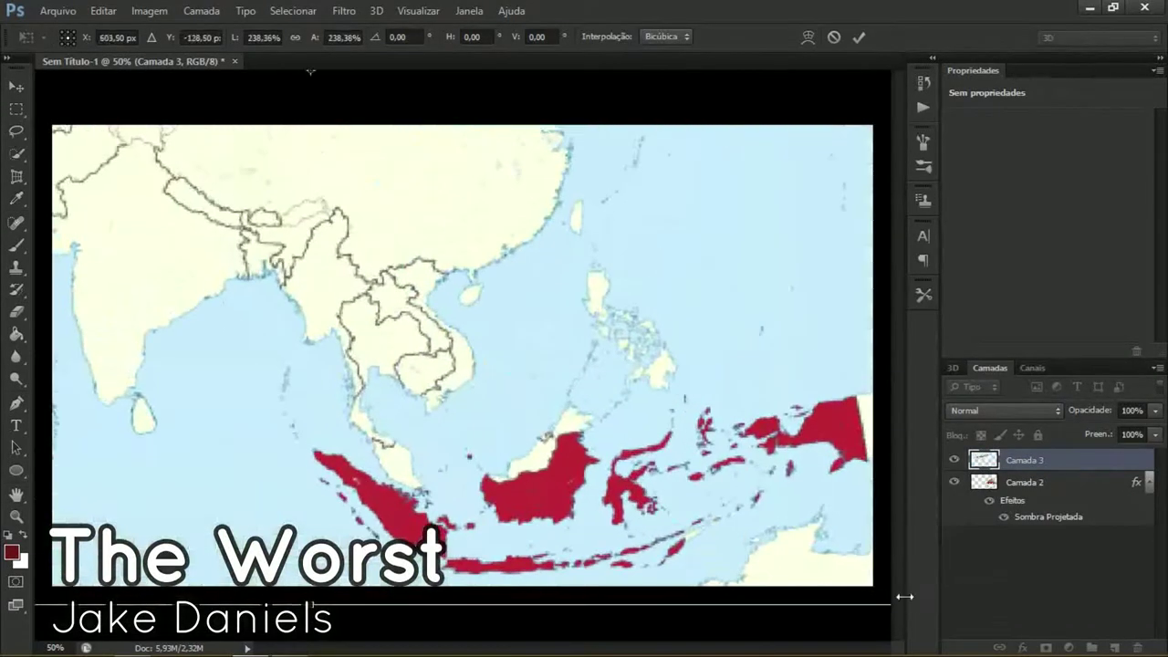
{"action": "left_click_drag", "start_coordinate": [826, 538], "coordinate": [808, 550]}
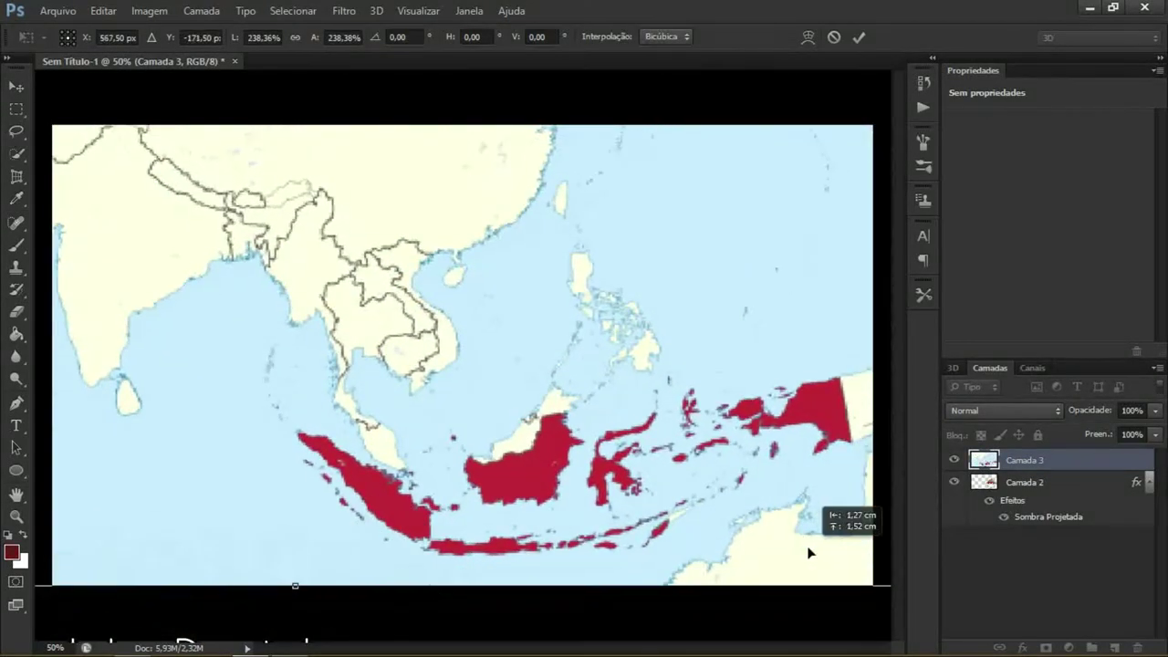
{"action": "key", "text": "Return"}
Place Camada 2 above the map layer, then scale the ball to about 80% and position it on the map's left side
{"action": "left_click_drag", "start_coordinate": [1019, 478], "coordinate": [1020, 449]}
{"action": "left_click_drag", "start_coordinate": [758, 449], "coordinate": [271, 399]}
{"action": "key", "text": "ctrl+t"}
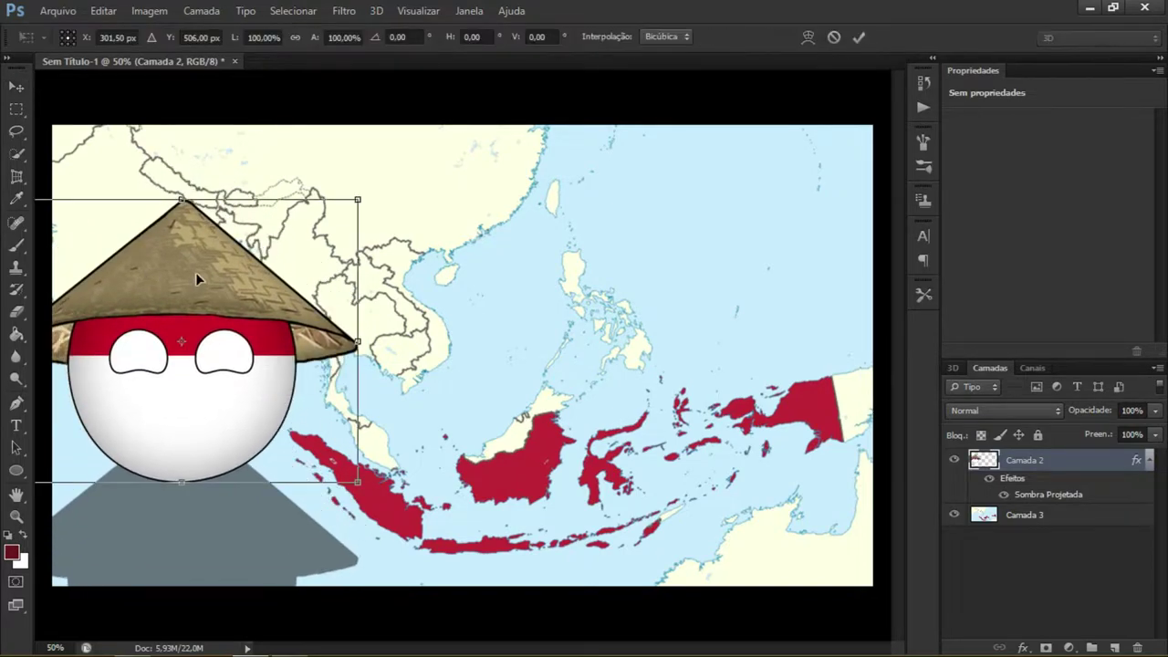
{"action": "left_click_drag", "start_coordinate": [198, 280], "coordinate": [245, 279]}
{"action": "left_click_drag", "start_coordinate": [52, 199], "coordinate": [93, 235]}
{"action": "left_click_drag", "start_coordinate": [266, 322], "coordinate": [224, 320]}
{"action": "left_click_drag", "start_coordinate": [364, 229], "coordinate": [335, 252]}
{"action": "left_click_drag", "start_coordinate": [297, 341], "coordinate": [288, 354]}
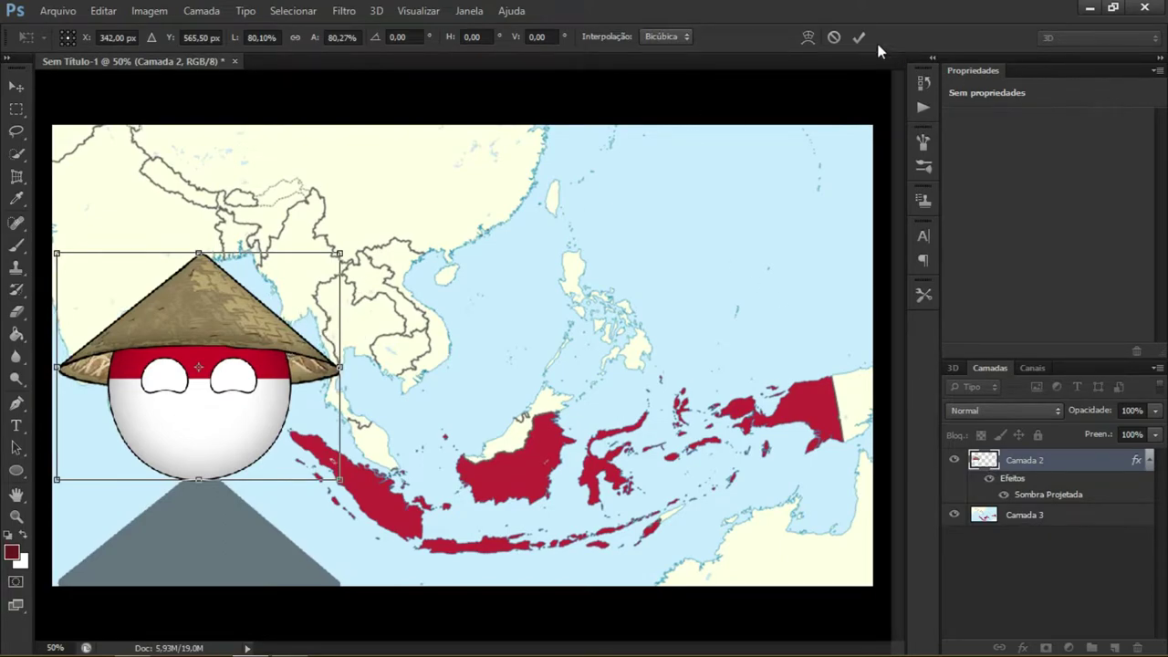
{"action": "left_click", "coordinate": [859, 37]}
Scale the Camada 3 map down slightly so Indonesia fits better on the canvas, and nudge the ball slightly right
{"action": "left_click", "coordinate": [1012, 515]}
{"action": "key", "text": "ctrl+t"}
{"action": "left_click_drag", "start_coordinate": [888, 584], "coordinate": [818, 370]}
{"action": "key", "text": "Return"}
{"action": "left_click", "coordinate": [1031, 461]}
{"action": "left_click_drag", "start_coordinate": [253, 368], "coordinate": [263, 368]}
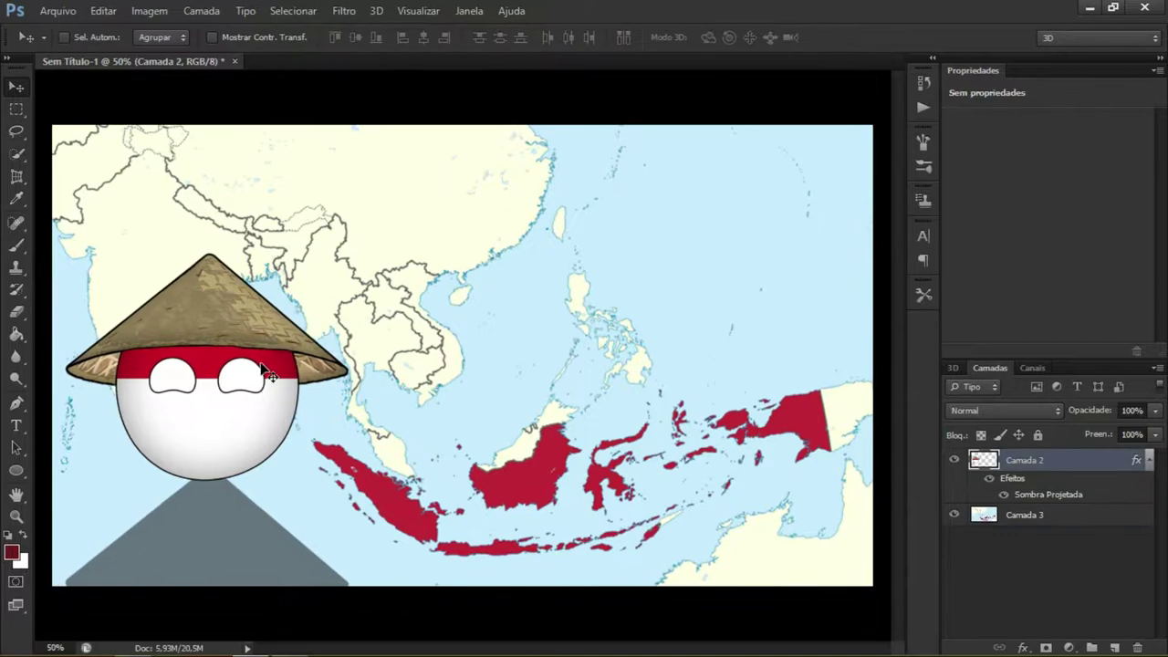
Select the large red island nearest the ball on the Camada 3 map with the Quick Selection tool
{"action": "key", "text": "w"}
{"action": "scroll", "coordinate": [383, 528], "scroll_direction": "up", "scroll_amount": 3}
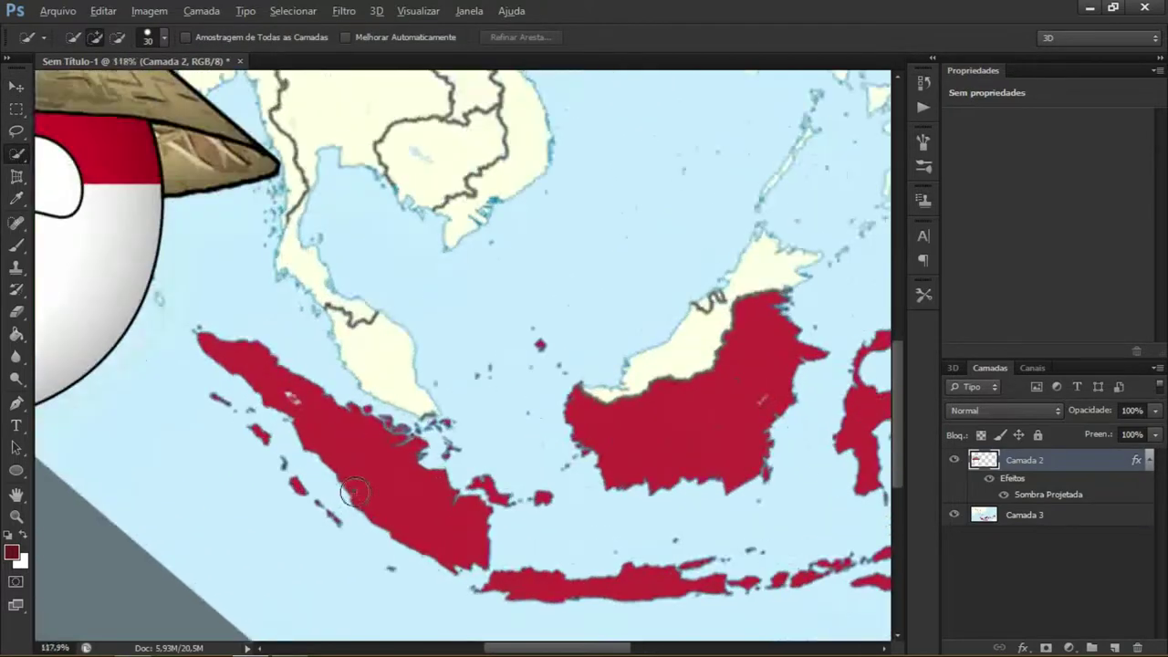
{"action": "key", "text": "alt+bracketleft"}
{"action": "left_click_drag", "start_coordinate": [403, 502], "coordinate": [421, 505]}
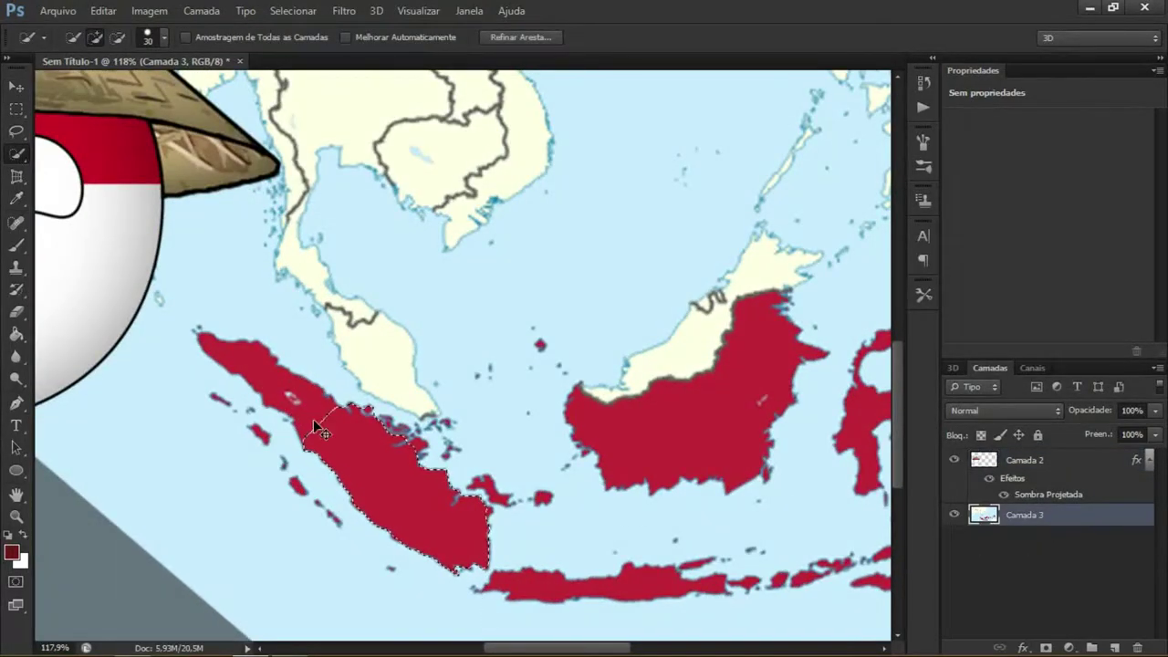
{"action": "scroll", "coordinate": [211, 391], "scroll_direction": "up", "scroll_amount": 5}
With the Magic Wand tool, add the northern islets off Sumatra's southwest coast to the selection
{"action": "key", "text": "shift+w"}
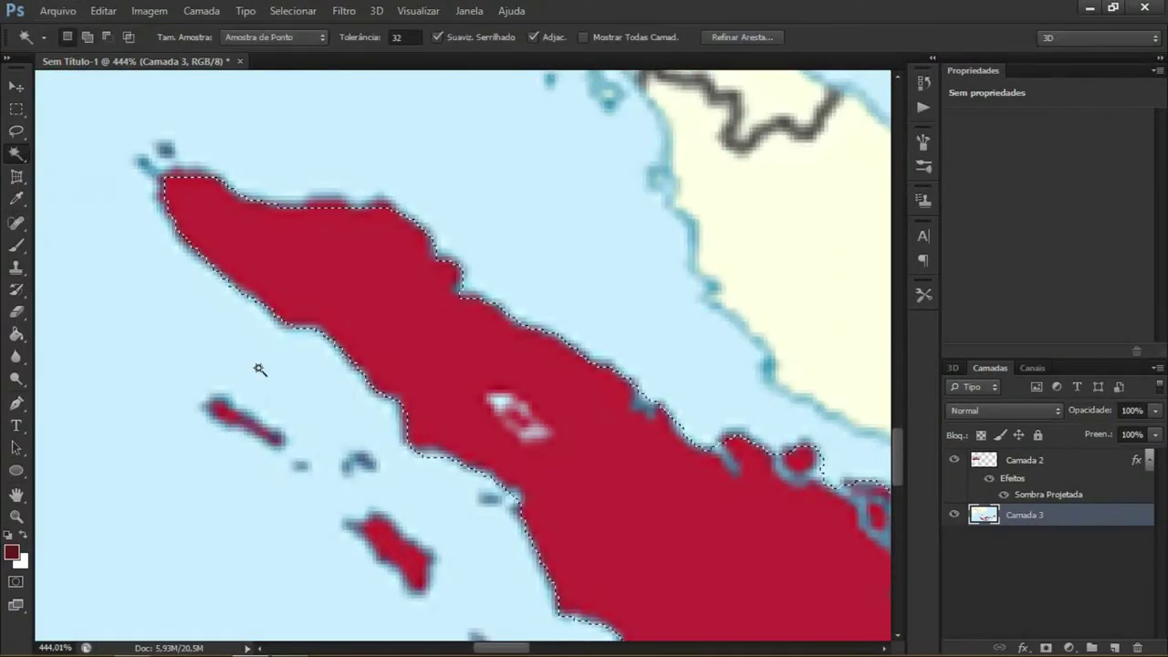
{"action": "left_click", "coordinate": [300, 466]}
{"action": "left_click", "coordinate": [361, 463]}
{"action": "left_click", "coordinate": [394, 549]}
{"action": "left_click", "coordinate": [349, 471]}
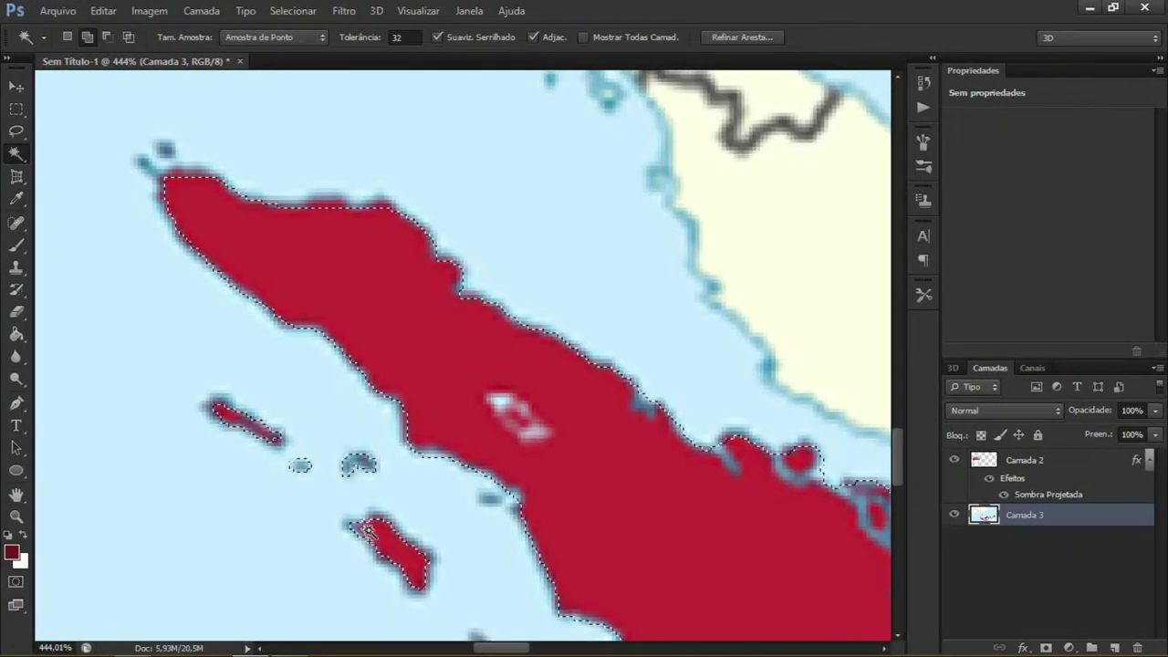
Add the remaining islets along Sumatra's southwest coast and the long red island of Java to the selection
{"action": "scroll", "coordinate": [398, 540], "scroll_direction": "down", "scroll_amount": 5}
{"action": "left_click", "coordinate": [481, 496]}
{"action": "left_click", "coordinate": [483, 523]}
{"action": "left_click", "coordinate": [536, 593]}
{"action": "scroll", "coordinate": [411, 516], "scroll_direction": "down", "scroll_amount": 8}
{"action": "left_click", "coordinate": [612, 415]}
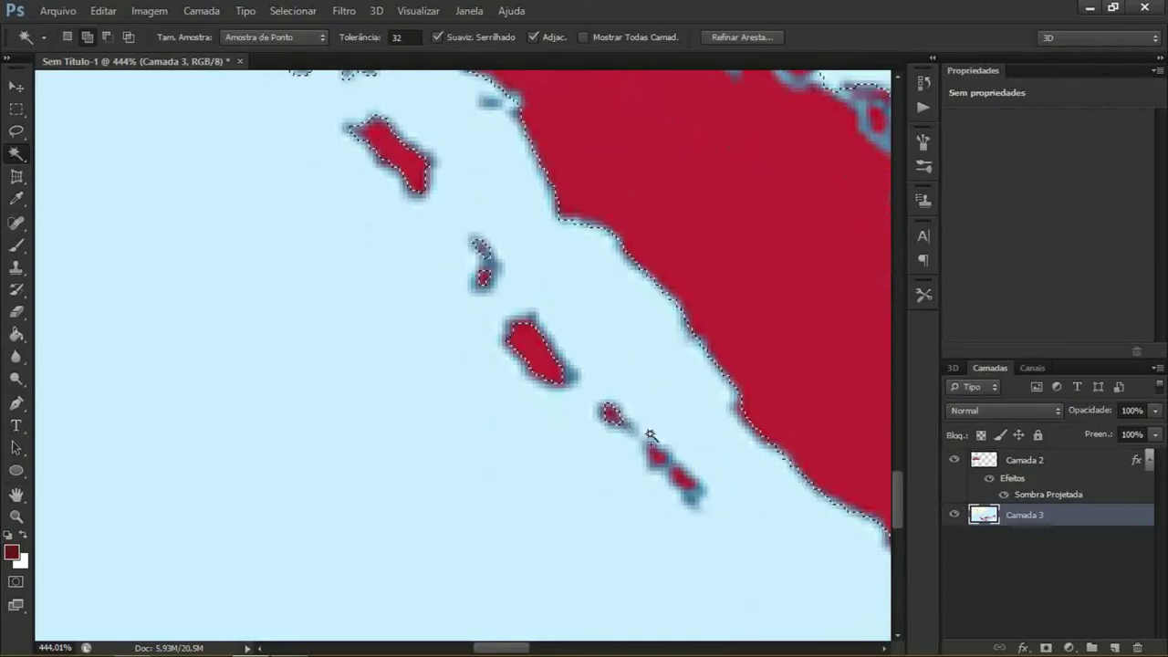
{"action": "scroll", "coordinate": [656, 461], "scroll_direction": "down", "scroll_amount": 4}
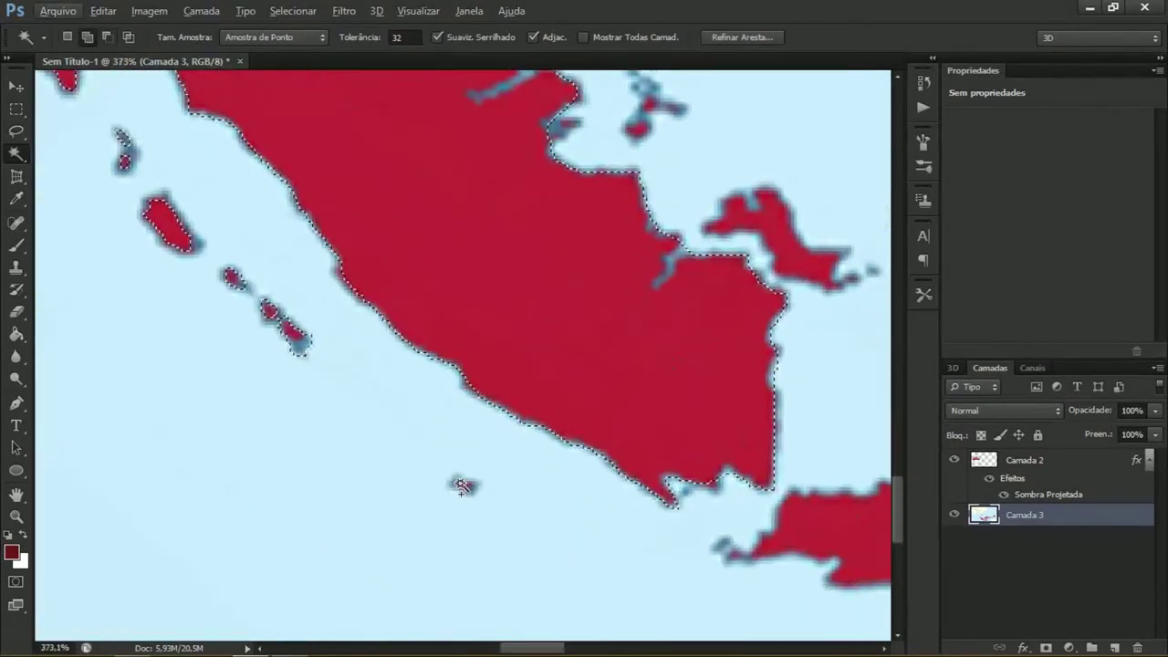
{"action": "scroll", "coordinate": [521, 529], "scroll_direction": "up", "scroll_amount": 5}
{"action": "scroll", "coordinate": [487, 477], "scroll_direction": "down", "scroll_amount": 6}
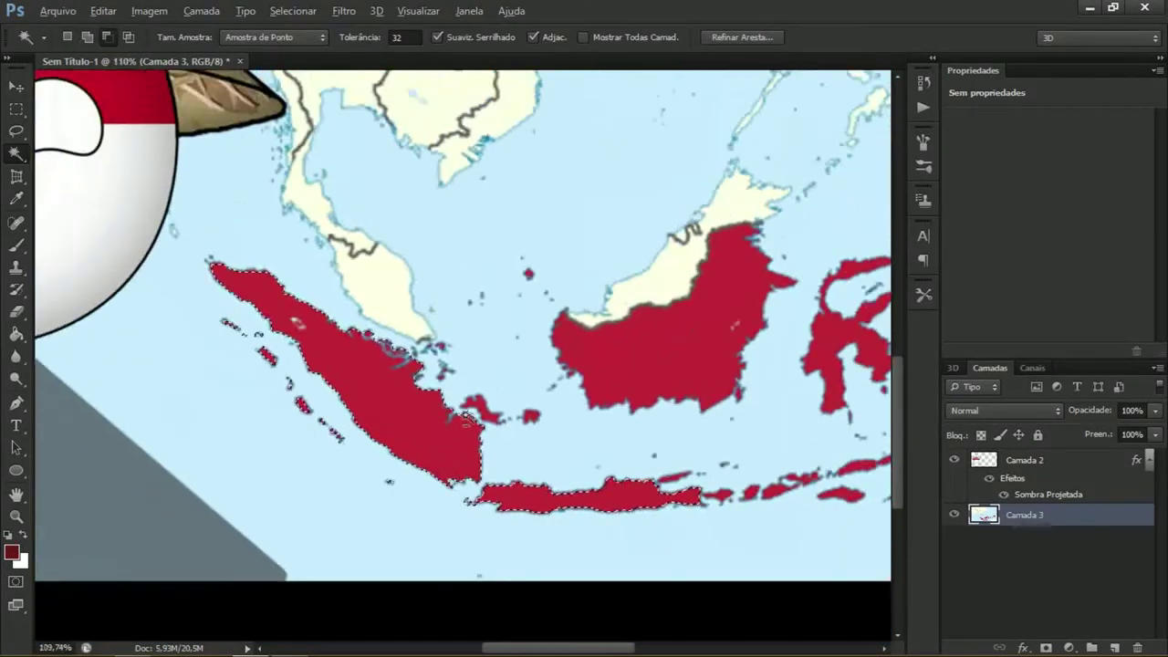
Extend the selection to the islands east of Sumatra and the islets leading to Borneo's west coast
{"action": "scroll", "coordinate": [613, 488], "scroll_direction": "up", "scroll_amount": 5}
{"action": "left_click", "coordinate": [596, 480], "text": "shift"}
{"action": "left_click", "coordinate": [568, 484], "text": "shift"}
{"action": "left_click", "coordinate": [543, 493], "text": "shift"}
{"action": "left_click", "coordinate": [693, 390], "text": "shift"}
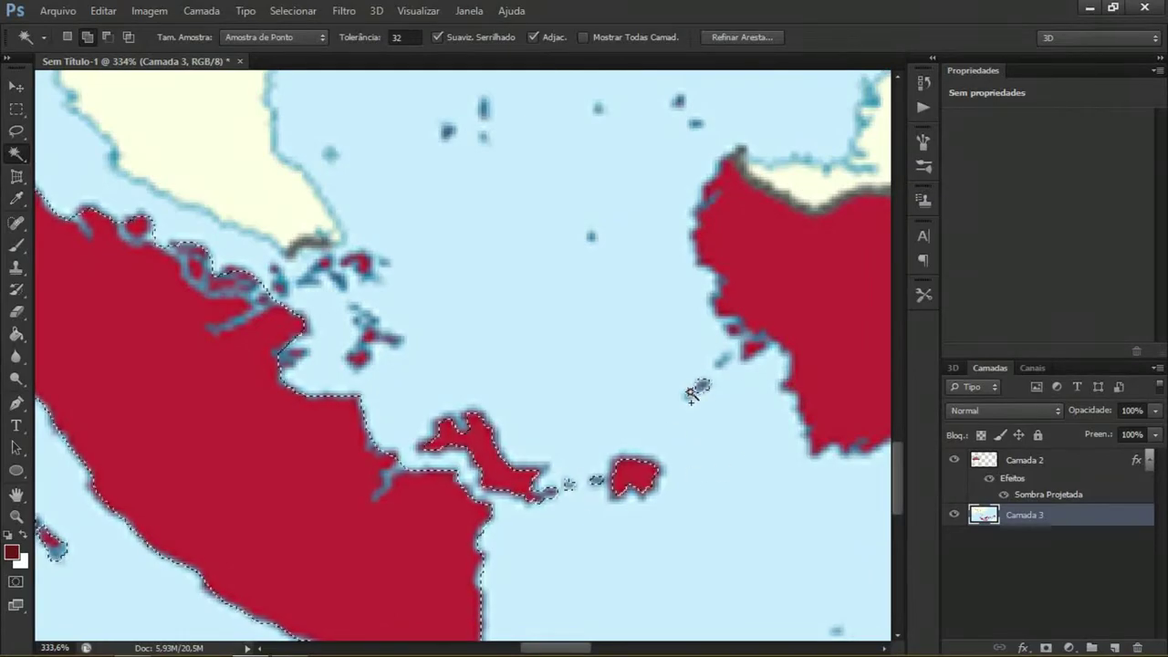
{"action": "left_click", "coordinate": [756, 349], "text": "shift"}
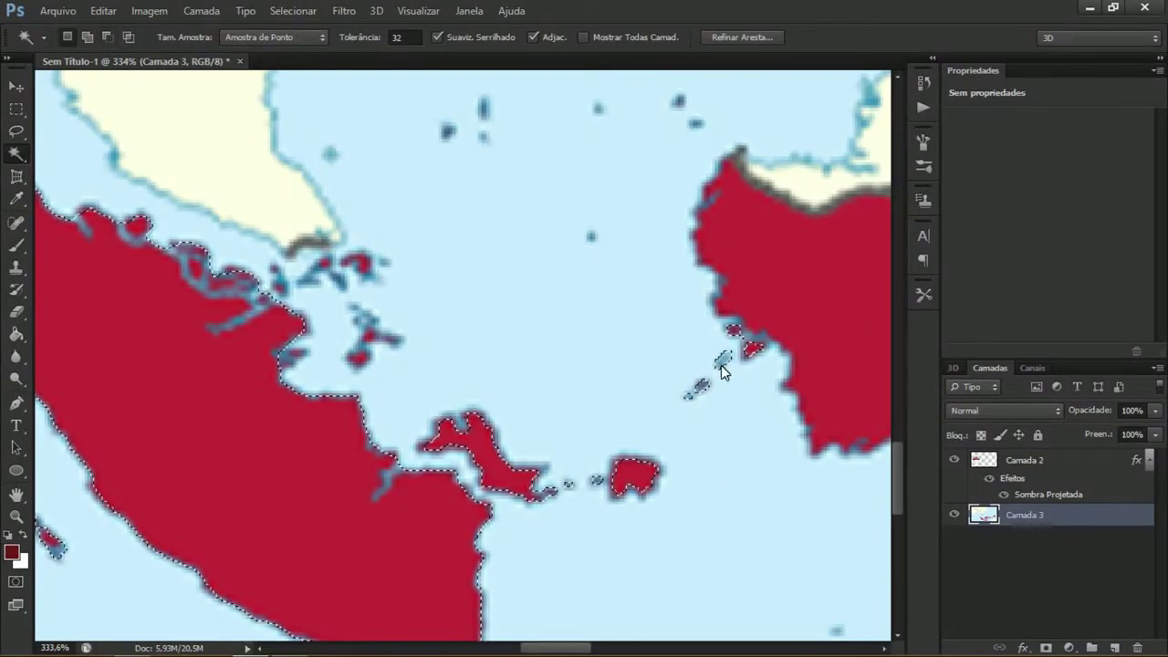
Add the red part of Borneo, the islets off Sumatra's northeast coast and the small red island north of them to the selection
{"action": "scroll", "coordinate": [592, 278], "scroll_direction": "down", "scroll_amount": 5}
{"action": "scroll", "coordinate": [471, 330], "scroll_direction": "up", "scroll_amount": 6}
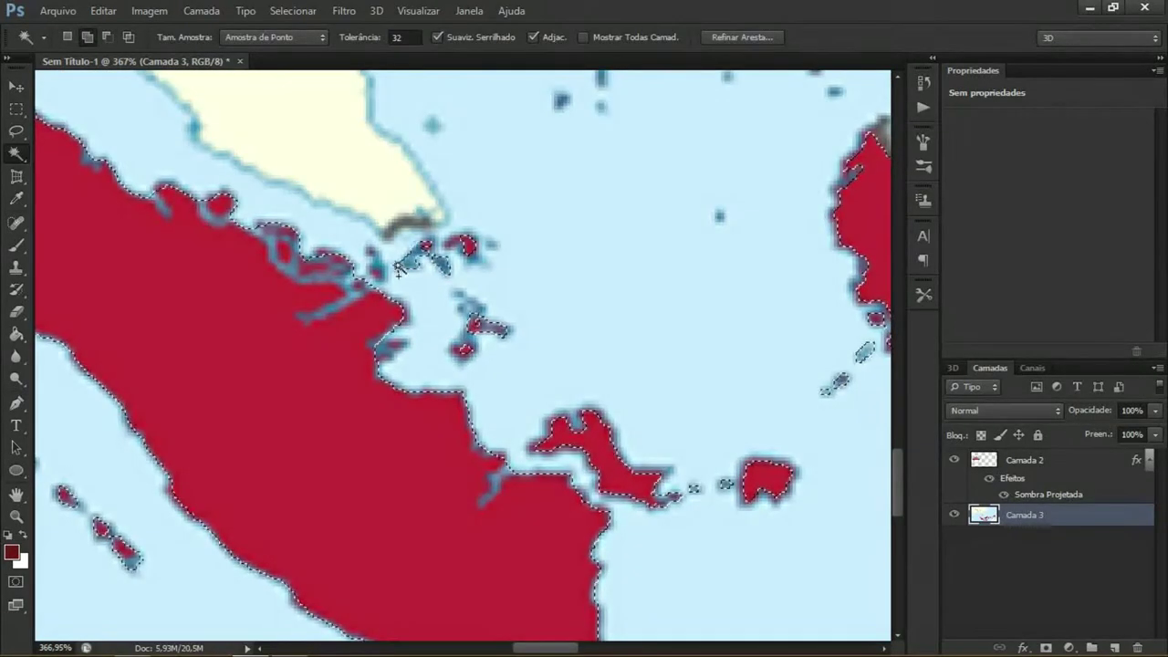
{"action": "scroll", "coordinate": [416, 295], "scroll_direction": "down", "scroll_amount": 5}
{"action": "scroll", "coordinate": [493, 177], "scroll_direction": "up", "scroll_amount": 3}
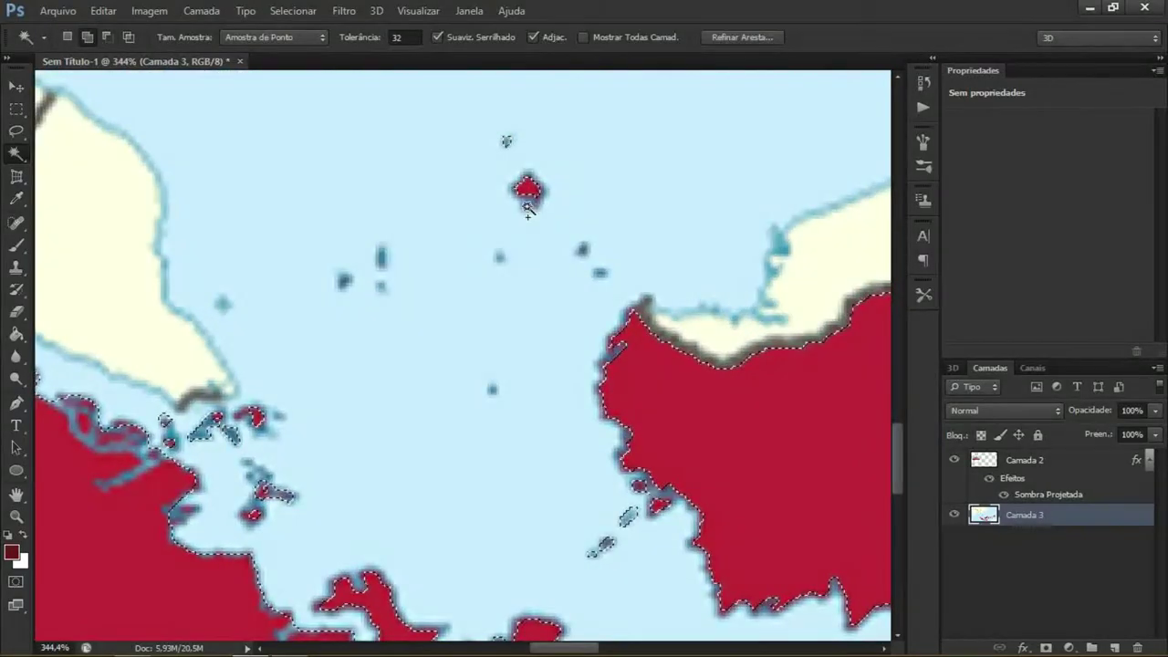
{"action": "scroll", "coordinate": [468, 303], "scroll_direction": "down", "scroll_amount": 5}
{"action": "scroll", "coordinate": [412, 268], "scroll_direction": "up", "scroll_amount": 1}
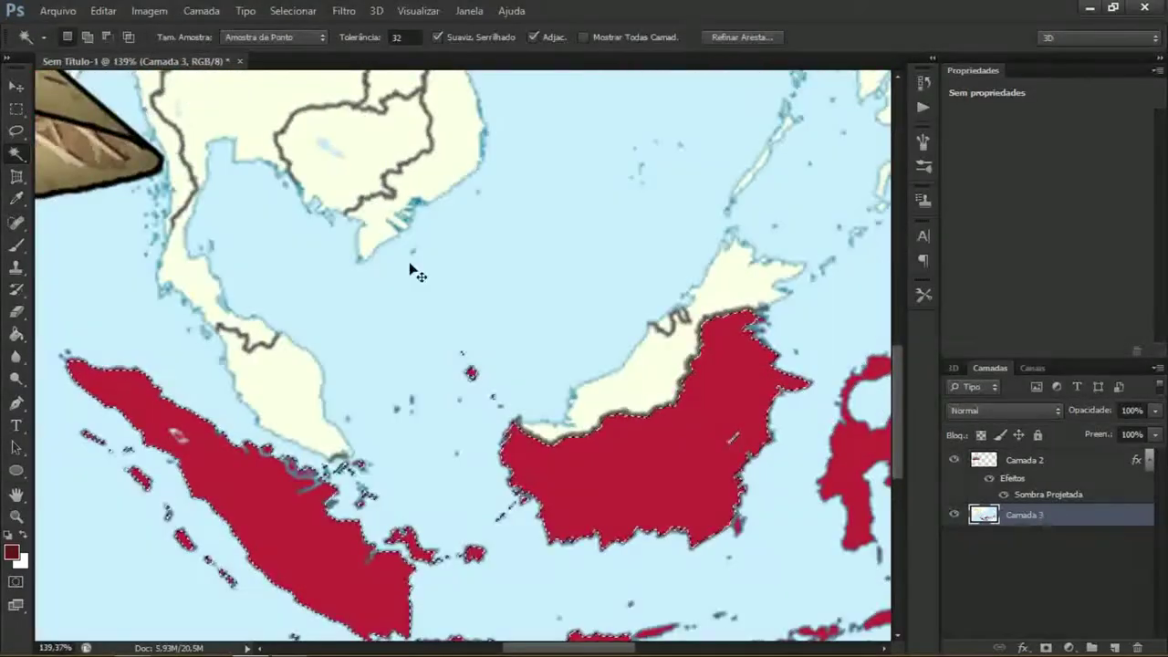
{"action": "scroll", "coordinate": [548, 539], "scroll_direction": "up", "scroll_amount": 8}
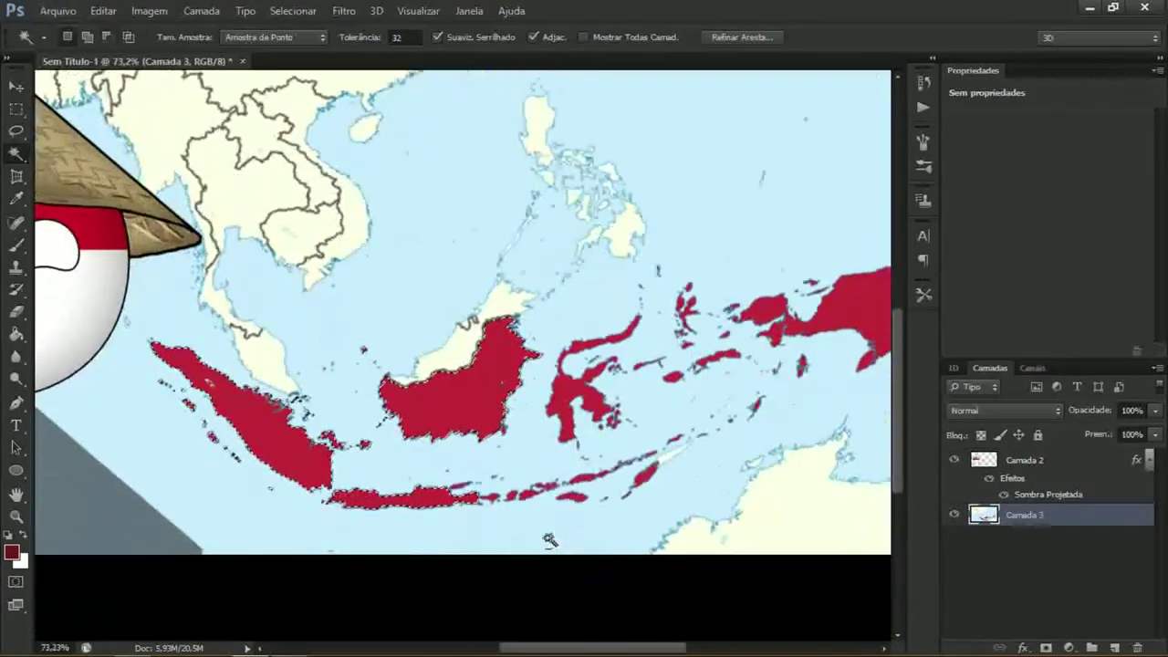
Add the thin island above Java's east end and the first small islands east of Java to the selection
{"action": "left_click", "coordinate": [376, 416], "text": "shift"}
{"action": "scroll", "coordinate": [376, 415], "scroll_direction": "up", "scroll_amount": 6}
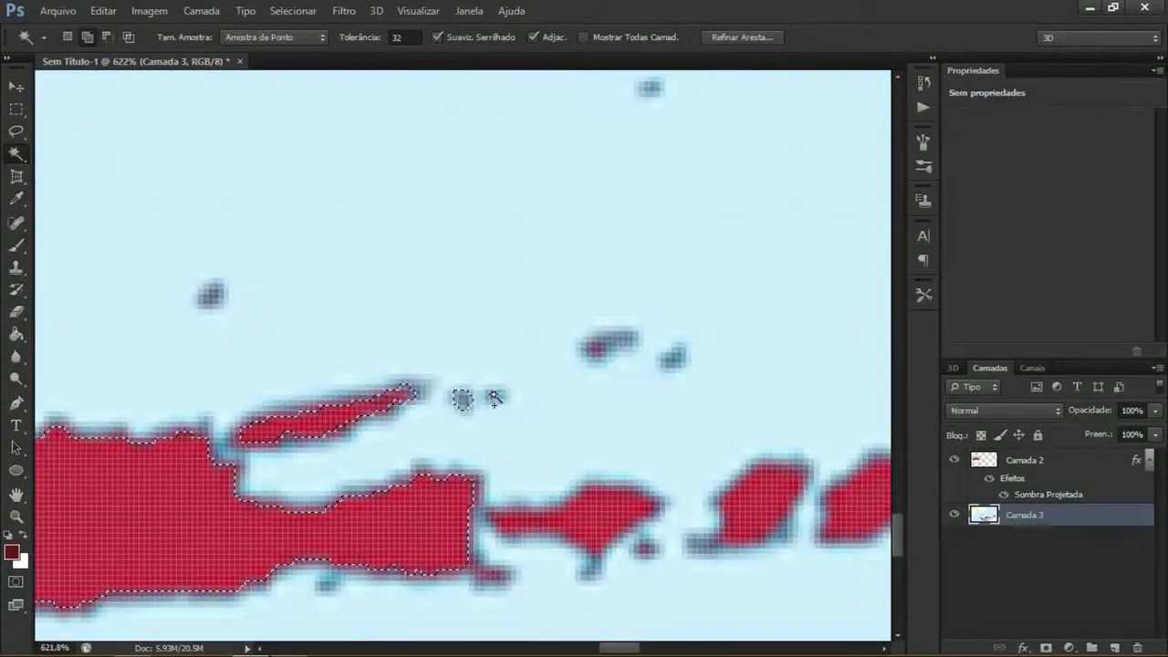
{"action": "left_click", "coordinate": [645, 551]}
{"action": "scroll", "coordinate": [645, 551], "scroll_direction": "down", "scroll_amount": 6}
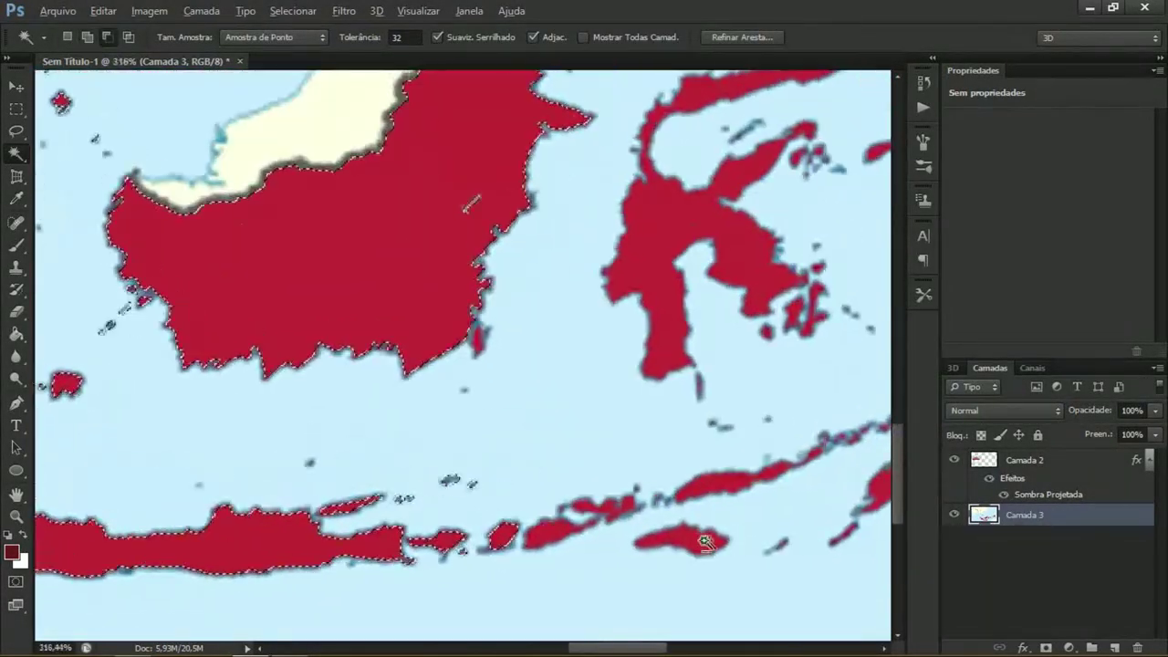
Continue selecting the red island chain east of Java up to Flores, including Sumba and the red half of Timor
{"action": "scroll", "coordinate": [705, 541], "scroll_direction": "up", "scroll_amount": 4}
{"action": "left_click", "coordinate": [518, 493]}
{"action": "left_click", "coordinate": [432, 532]}
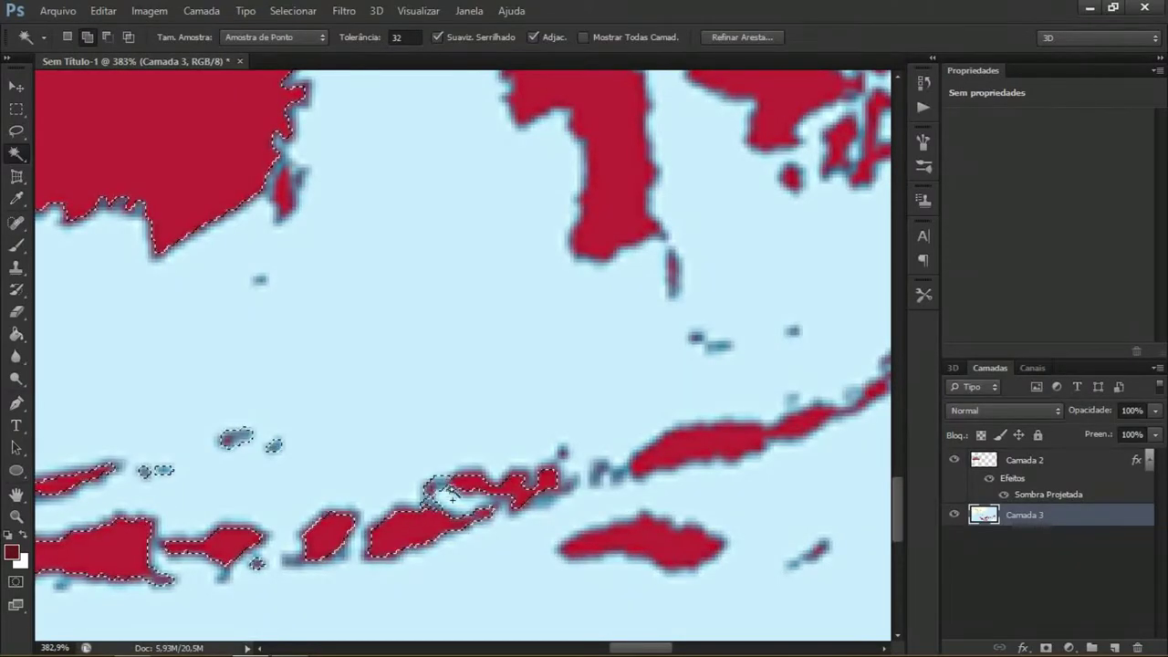
{"action": "left_click", "coordinate": [570, 486], "text": "shift"}
{"action": "left_click", "coordinate": [548, 499], "text": "shift"}
{"action": "scroll", "coordinate": [529, 456], "scroll_direction": "down", "scroll_amount": 5}
{"action": "scroll", "coordinate": [672, 469], "scroll_direction": "up", "scroll_amount": 5}
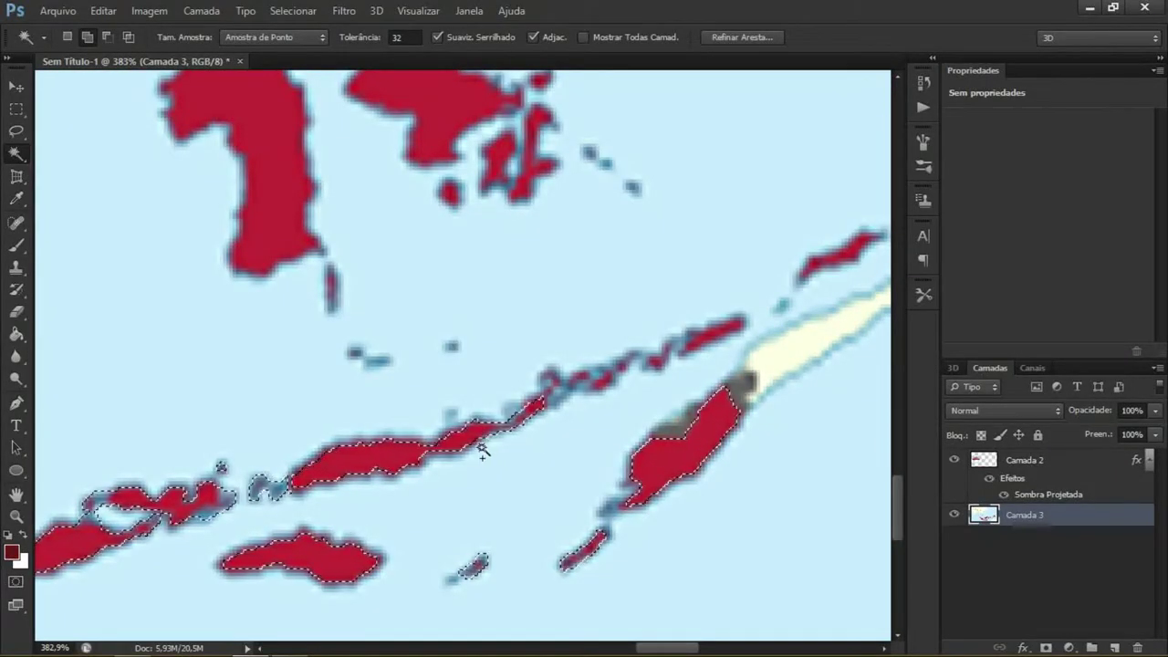
Undo the last selection change, then add the narrow islands between Flores and the chain's northeastern end above Timor
{"action": "key", "text": "ctrl+z"}
{"action": "left_click", "coordinate": [580, 377], "text": "shift"}
{"action": "left_click", "coordinate": [550, 375], "text": "shift"}
{"action": "left_click", "coordinate": [710, 335], "text": "shift"}
{"action": "left_click", "coordinate": [667, 350], "text": "shift"}
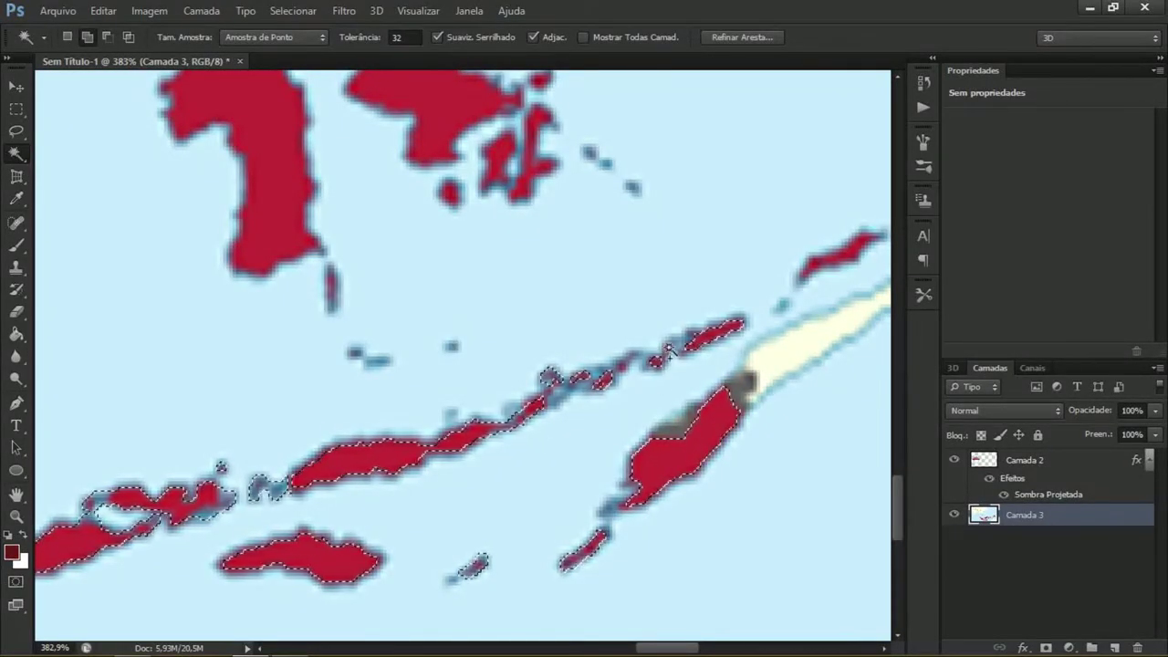
{"action": "left_click", "coordinate": [621, 366], "text": "shift"}
Add the small island north of Timor's tip, Sulawesi, Seram, Buru and red western New Guinea to the selection
{"action": "scroll", "coordinate": [521, 360], "scroll_direction": "down", "scroll_amount": 5}
{"action": "scroll", "coordinate": [630, 312], "scroll_direction": "up", "scroll_amount": 5}
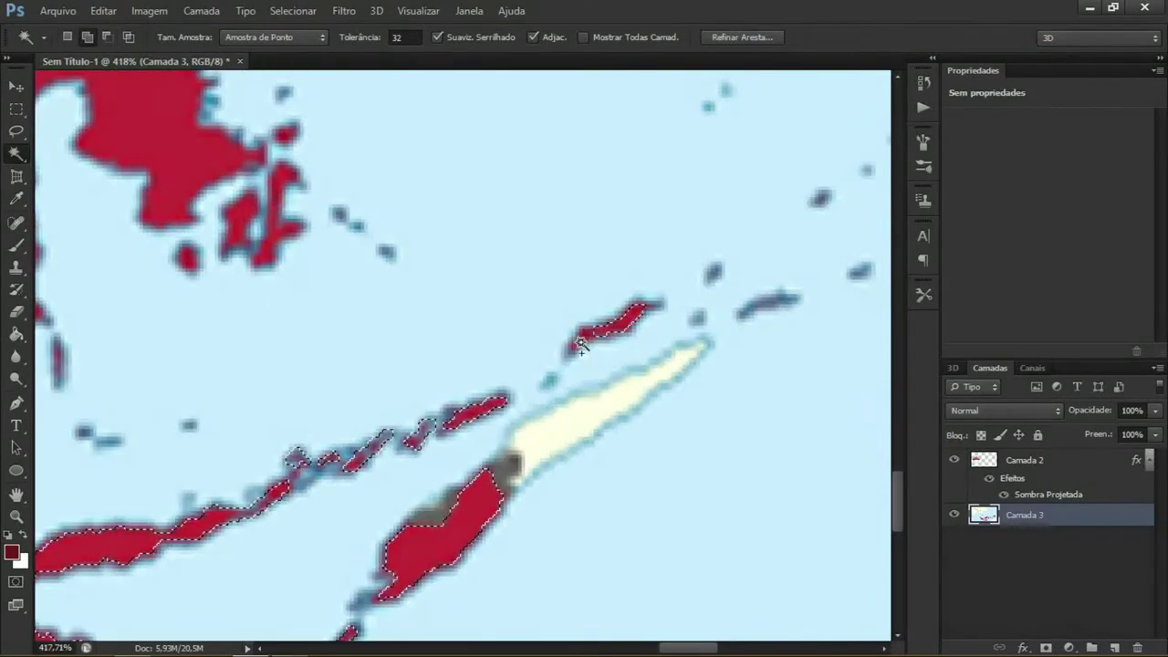
{"action": "left_click", "coordinate": [584, 341], "text": "shift"}
{"action": "scroll", "coordinate": [713, 282], "scroll_direction": "down", "scroll_amount": 5}
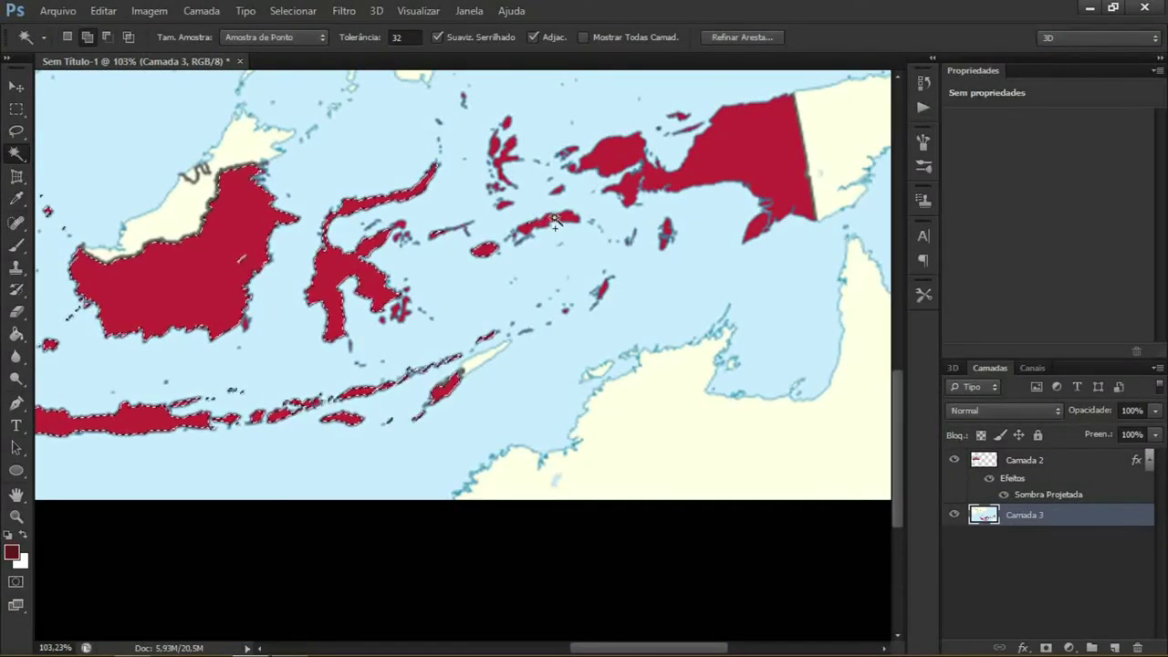
{"action": "scroll", "coordinate": [574, 345], "scroll_direction": "up", "scroll_amount": 5}
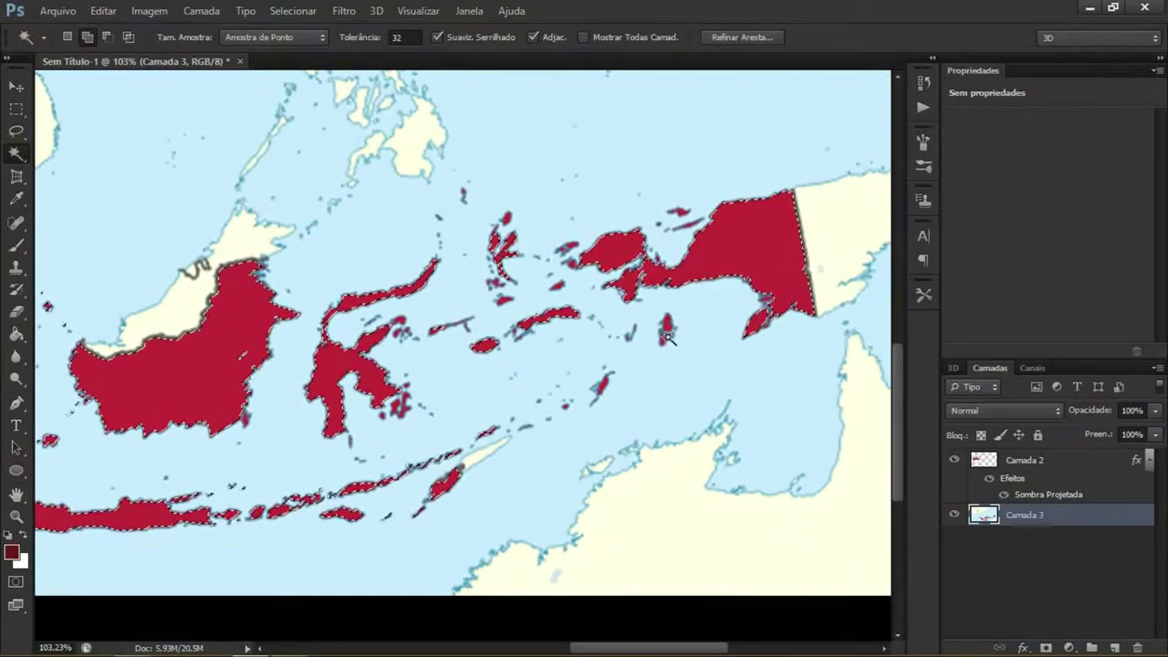
Add the small islands north of western New Guinea and the Halmahera island group to the selection
{"action": "scroll", "coordinate": [574, 345], "scroll_direction": "up", "scroll_amount": 5}
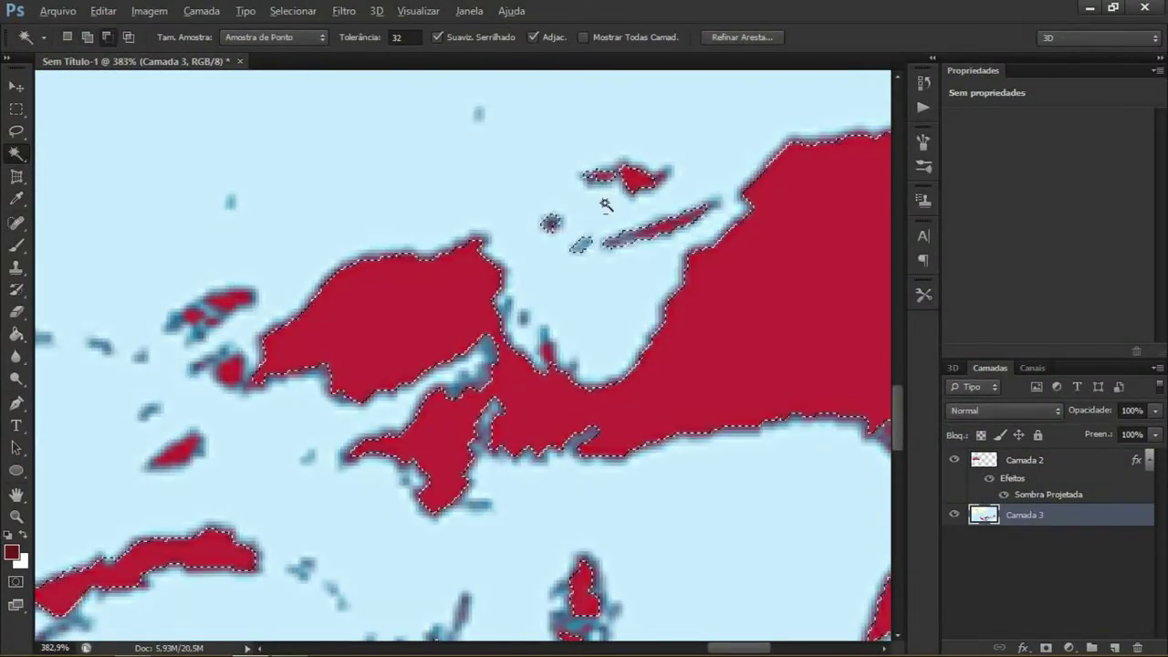
{"action": "scroll", "coordinate": [547, 255], "scroll_direction": "down", "scroll_amount": 5}
{"action": "scroll", "coordinate": [463, 321], "scroll_direction": "up", "scroll_amount": 4}
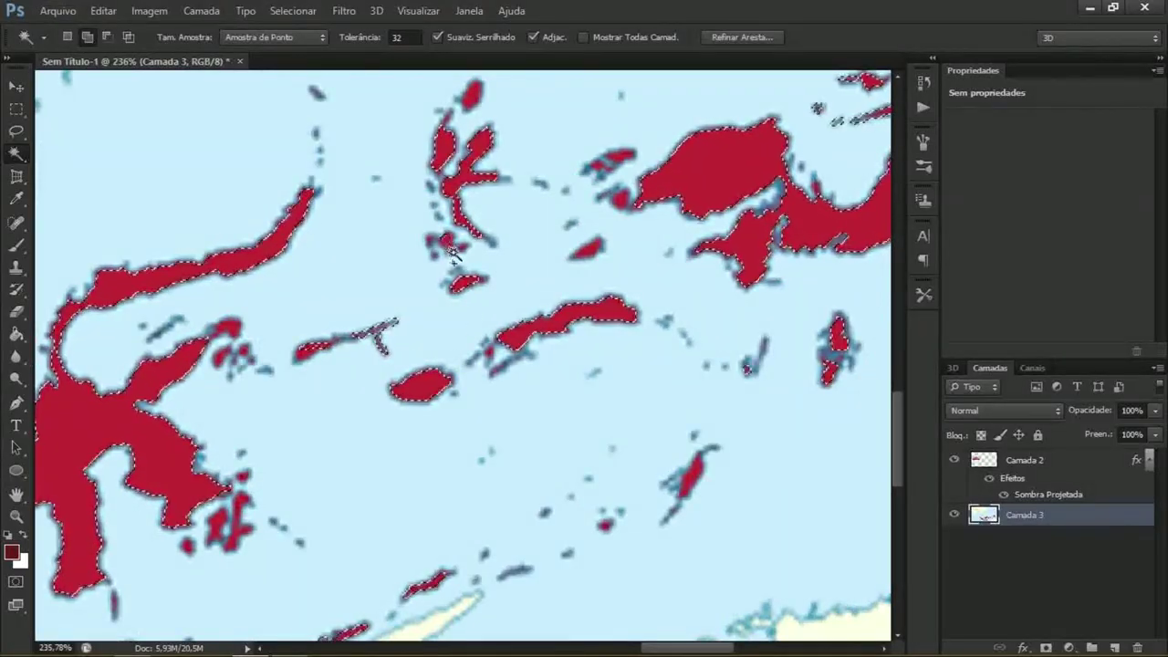
{"action": "scroll", "coordinate": [447, 257], "scroll_direction": "up", "scroll_amount": 3}
{"action": "scroll", "coordinate": [527, 240], "scroll_direction": "down", "scroll_amount": 4}
{"action": "scroll", "coordinate": [436, 334], "scroll_direction": "up", "scroll_amount": 4}
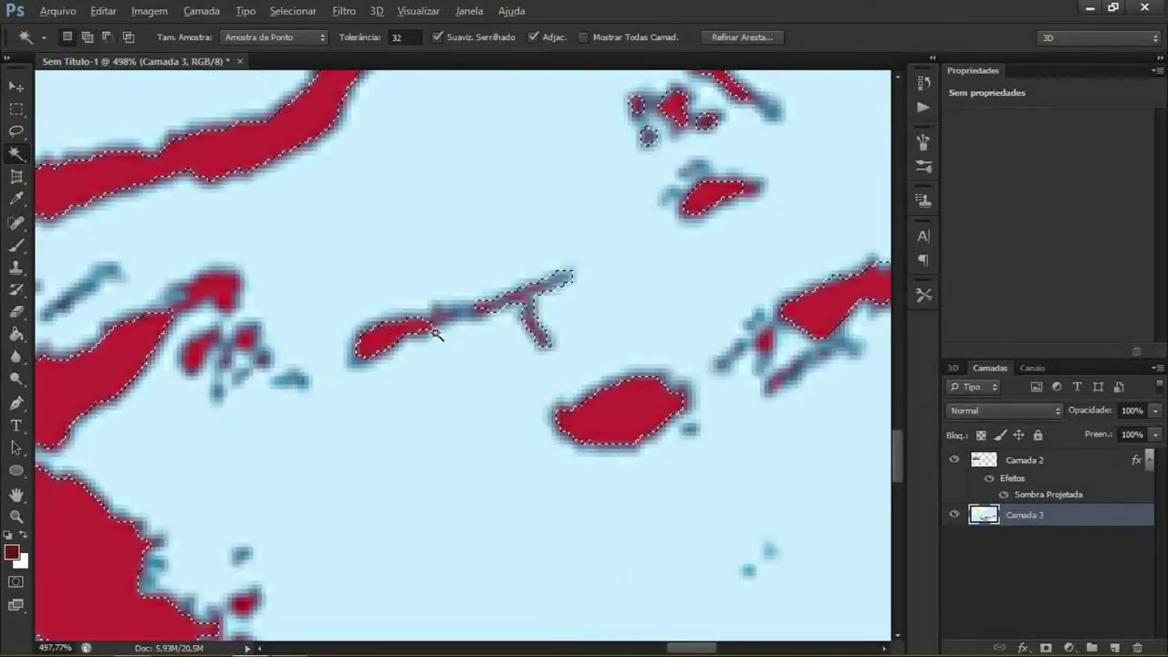
Add the slanted red island northeast of Timor and the small red island beside it to the selection
{"action": "scroll", "coordinate": [436, 335], "scroll_direction": "down", "scroll_amount": 5}
{"action": "scroll", "coordinate": [592, 476], "scroll_direction": "up", "scroll_amount": 5}
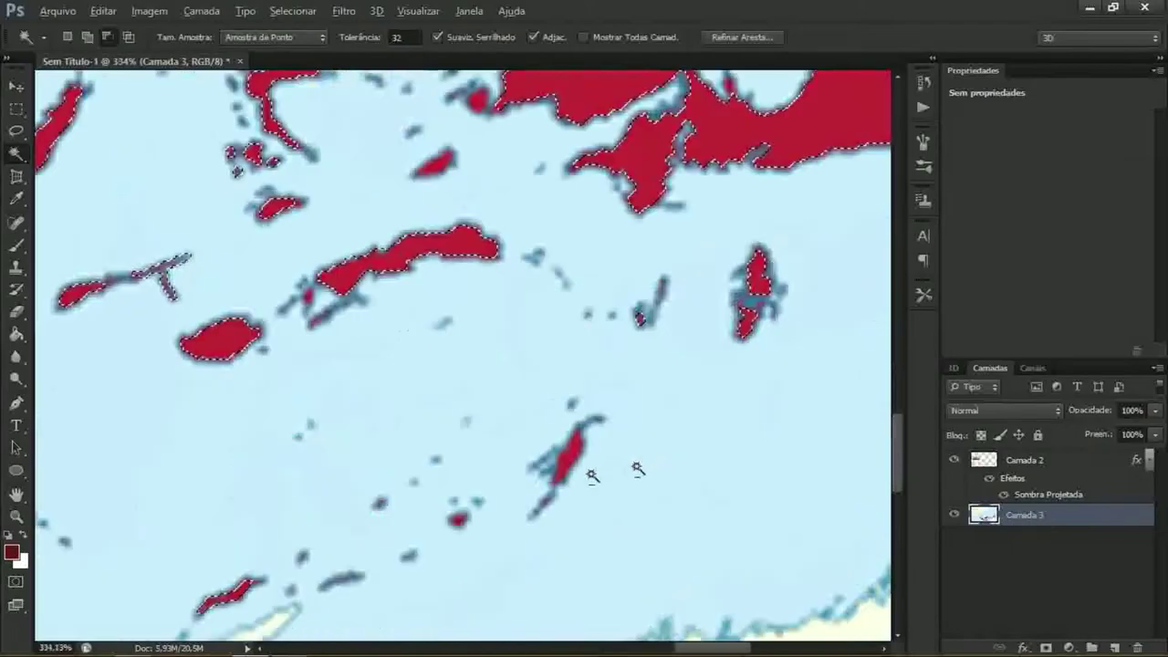
{"action": "scroll", "coordinate": [637, 468], "scroll_direction": "up", "scroll_amount": 3}
{"action": "scroll", "coordinate": [551, 464], "scroll_direction": "down", "scroll_amount": 4}
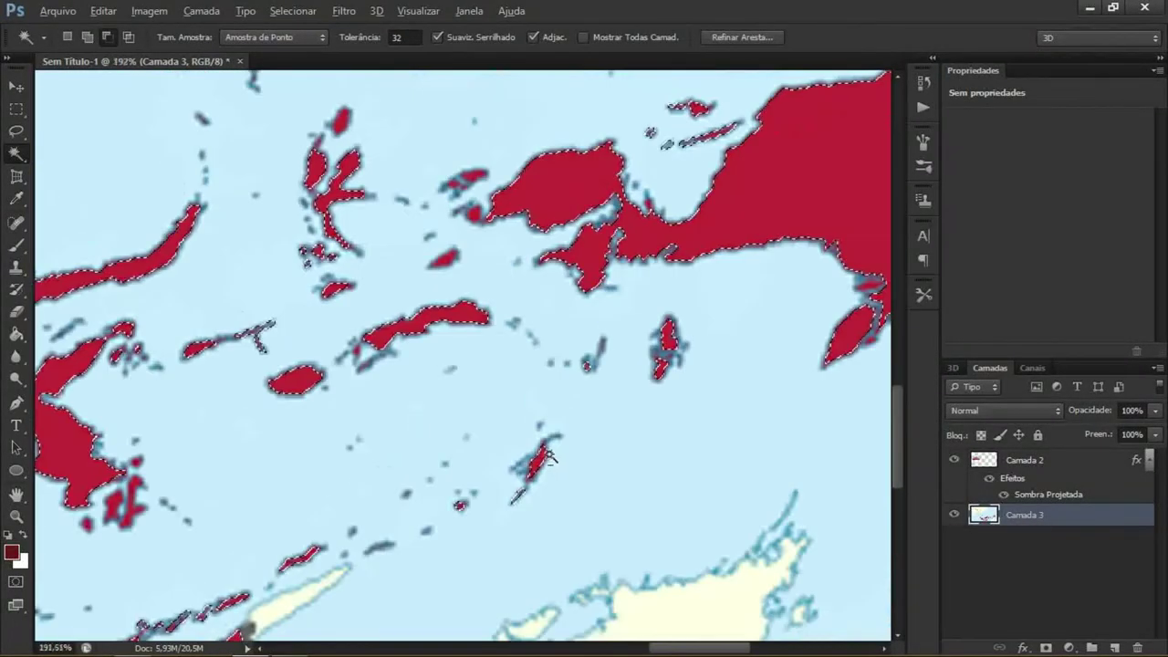
Add the islets at Seram's west end and the small islands just west of New Guinea to the selection
{"action": "scroll", "coordinate": [402, 370], "scroll_direction": "up", "scroll_amount": 4}
{"action": "left_click", "coordinate": [409, 398], "text": "shift"}
{"action": "left_click", "coordinate": [415, 427], "text": "shift"}
{"action": "scroll", "coordinate": [500, 397], "scroll_direction": "down", "scroll_amount": 3}
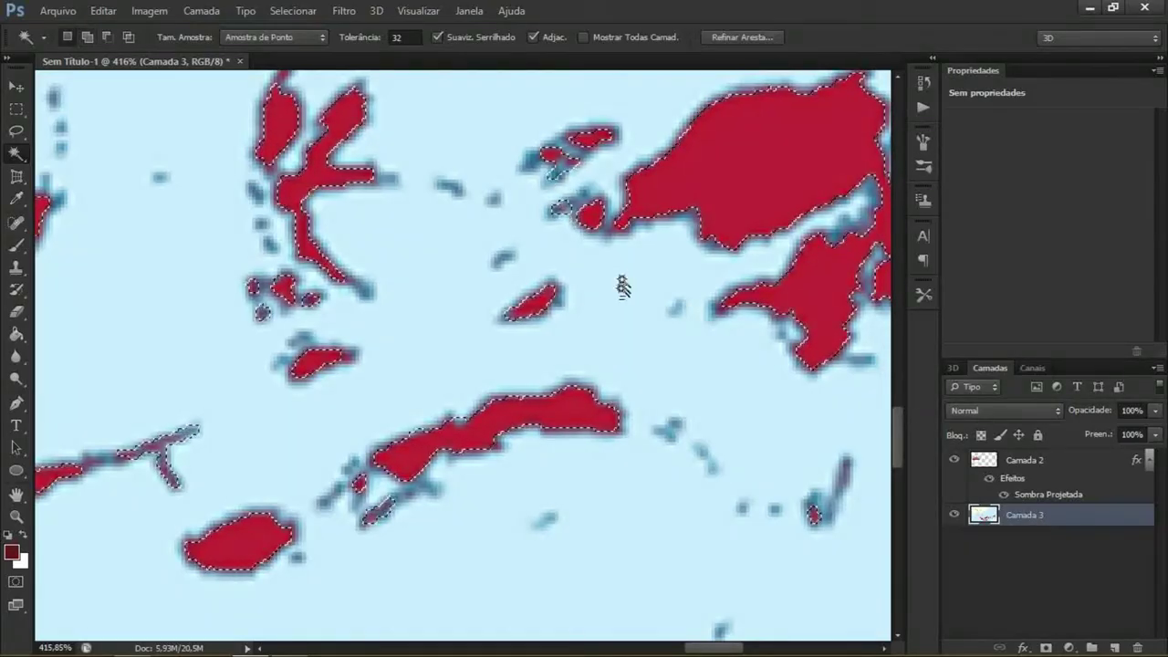
Add the small islands southeast and south of Sulawesi and the one off Borneo's southeast coast to the selection
{"action": "scroll", "coordinate": [621, 284], "scroll_direction": "down", "scroll_amount": 4}
{"action": "scroll", "coordinate": [498, 365], "scroll_direction": "up", "scroll_amount": 3}
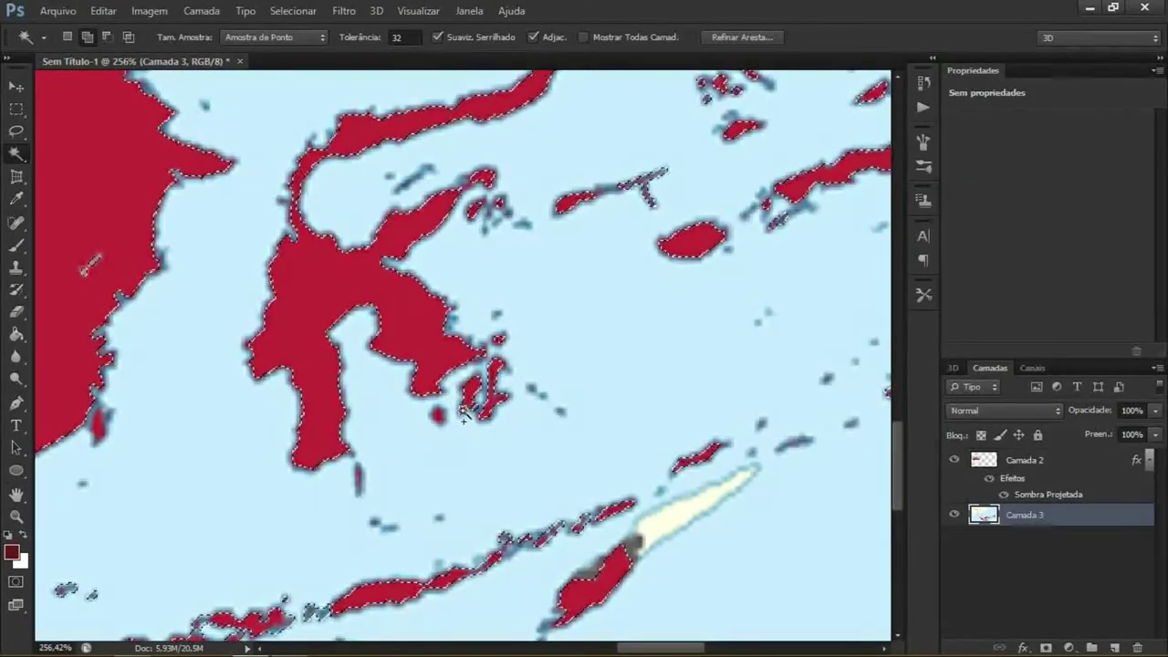
{"action": "scroll", "coordinate": [456, 401], "scroll_direction": "down", "scroll_amount": 4}
{"action": "scroll", "coordinate": [346, 406], "scroll_direction": "up", "scroll_amount": 4}
{"action": "scroll", "coordinate": [328, 410], "scroll_direction": "down", "scroll_amount": 1}
{"action": "scroll", "coordinate": [328, 406], "scroll_direction": "up", "scroll_amount": 1}
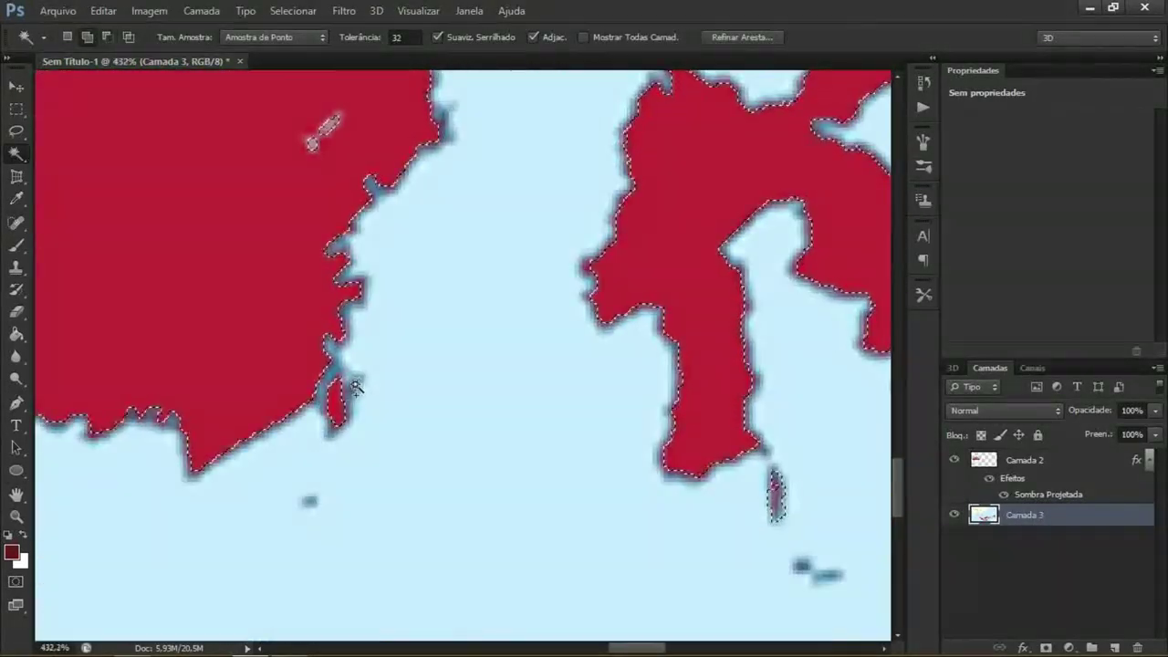
Copy the selected Indonesian islands from the Camada 3 map onto a new layer
{"action": "scroll", "coordinate": [330, 408], "scroll_direction": "down", "scroll_amount": 5}
{"action": "scroll", "coordinate": [648, 335], "scroll_direction": "down", "scroll_amount": 1}
{"action": "right_click", "coordinate": [443, 197]}
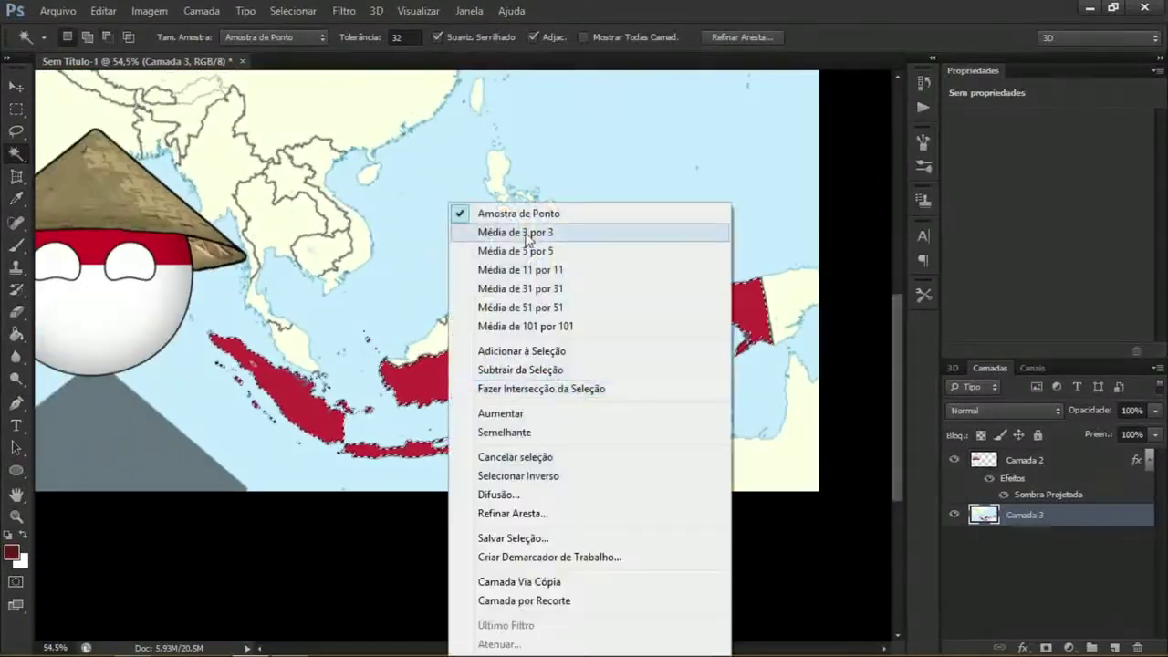
{"action": "left_click", "coordinate": [515, 508]}
{"action": "key", "text": "alt+Tab"}
Open the flag image bandeira-da-indonesia-2000px.png and copy its entire contents
{"action": "left_click", "coordinate": [57, 10]}
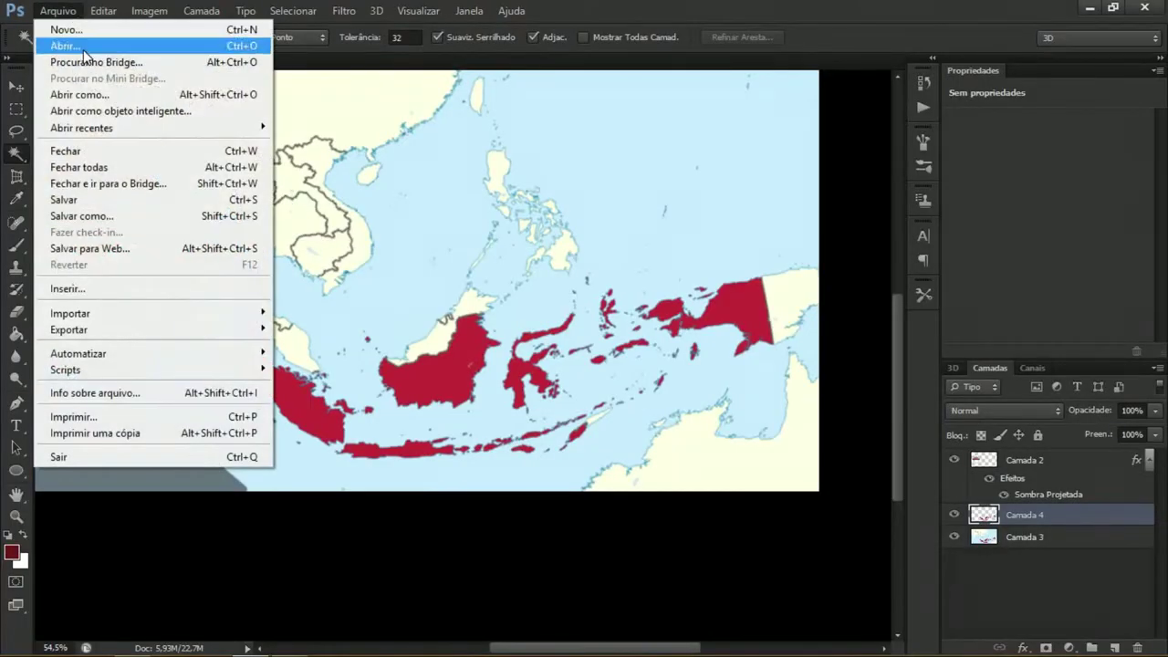
{"action": "left_click", "coordinate": [52, 44]}
{"action": "double_click", "coordinate": [587, 119]}
{"action": "key", "text": "ctrl+a"}
{"action": "key", "text": "ctrl+c"}
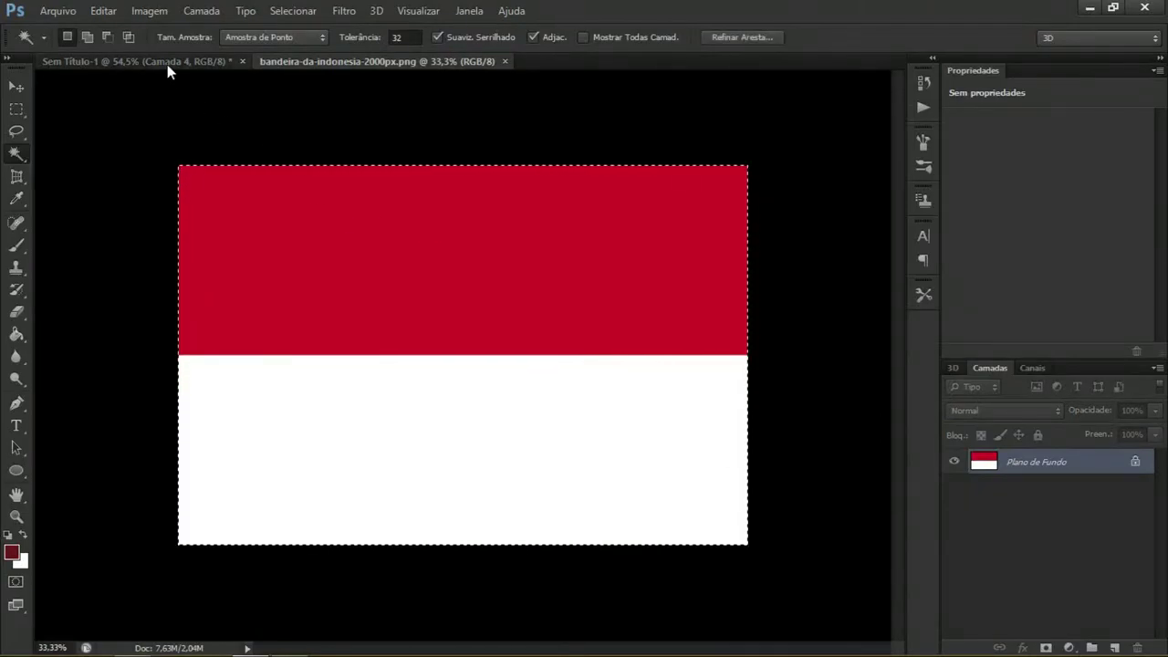
Paste the flag into the Sem Título-1 document and scale it to about 67% width and 43% height over the islands
{"action": "left_click", "coordinate": [165, 62]}
{"action": "key", "text": "ctrl+v"}
{"action": "key", "text": "ctrl+t"}
{"action": "left_click_drag", "start_coordinate": [855, 609], "coordinate": [325, 254]}
{"action": "left_click_drag", "start_coordinate": [259, 215], "coordinate": [524, 447]}
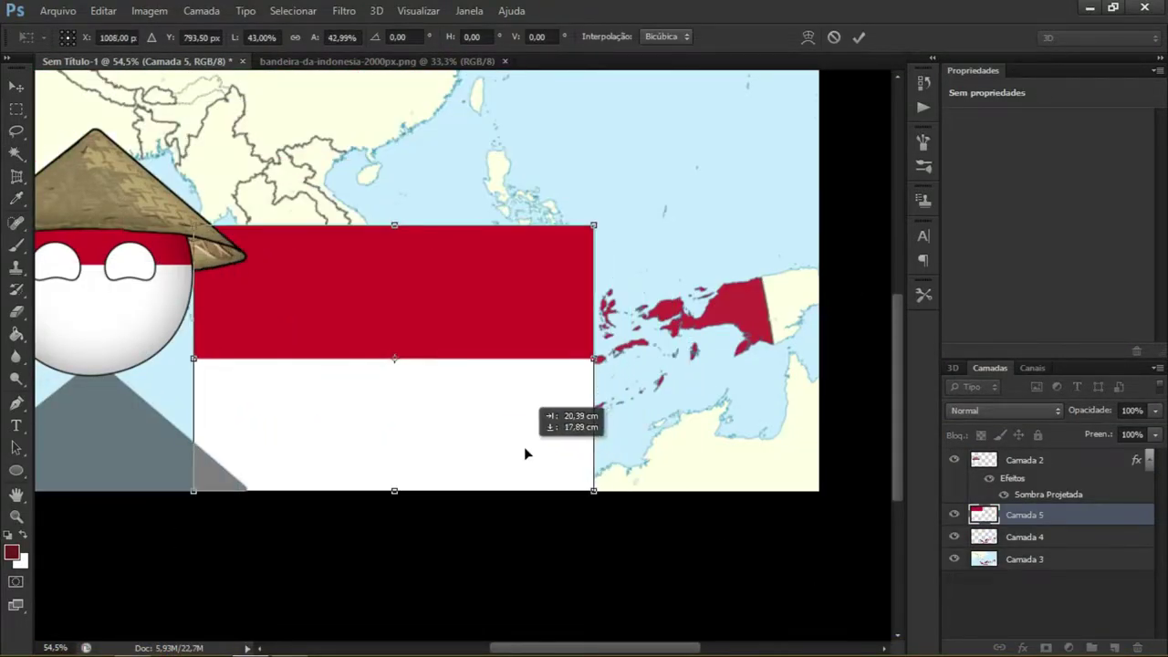
{"action": "left_click_drag", "start_coordinate": [594, 358], "coordinate": [825, 351]}
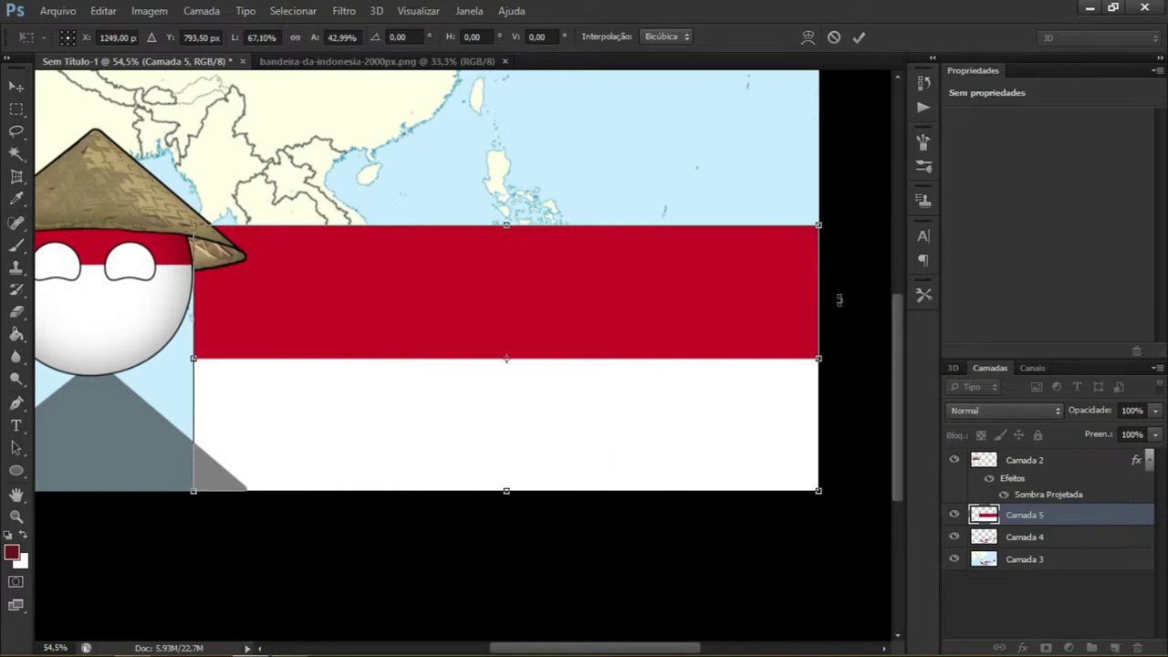
{"action": "left_click", "coordinate": [857, 38]}
Clip the flag layer to the Camada 4 islands and shift it slightly down and right
{"action": "key", "text": "w"}
{"action": "left_click", "coordinate": [1057, 525], "text": "alt"}
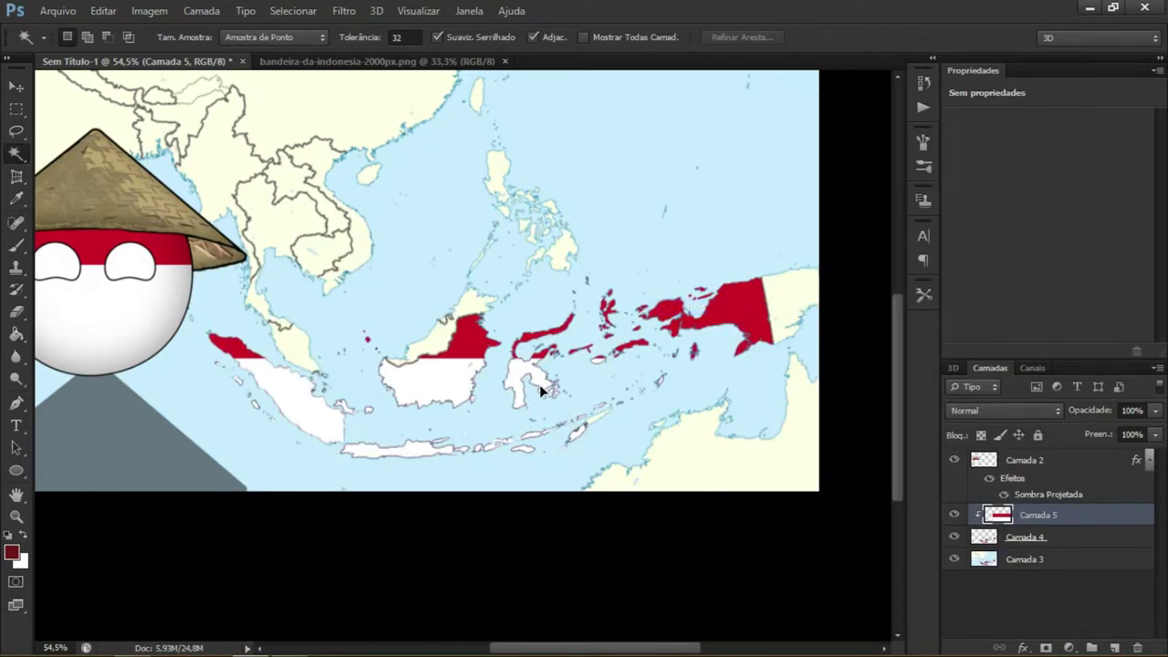
{"action": "mouse_move", "coordinate": [540, 384]}
{"action": "left_mouse_down"}
{"action": "mouse_move", "coordinate": [545, 397]}
{"action": "mouse_move", "coordinate": [547, 386]}
{"action": "left_mouse_up"}
{"action": "key", "text": "ctrl+t"}
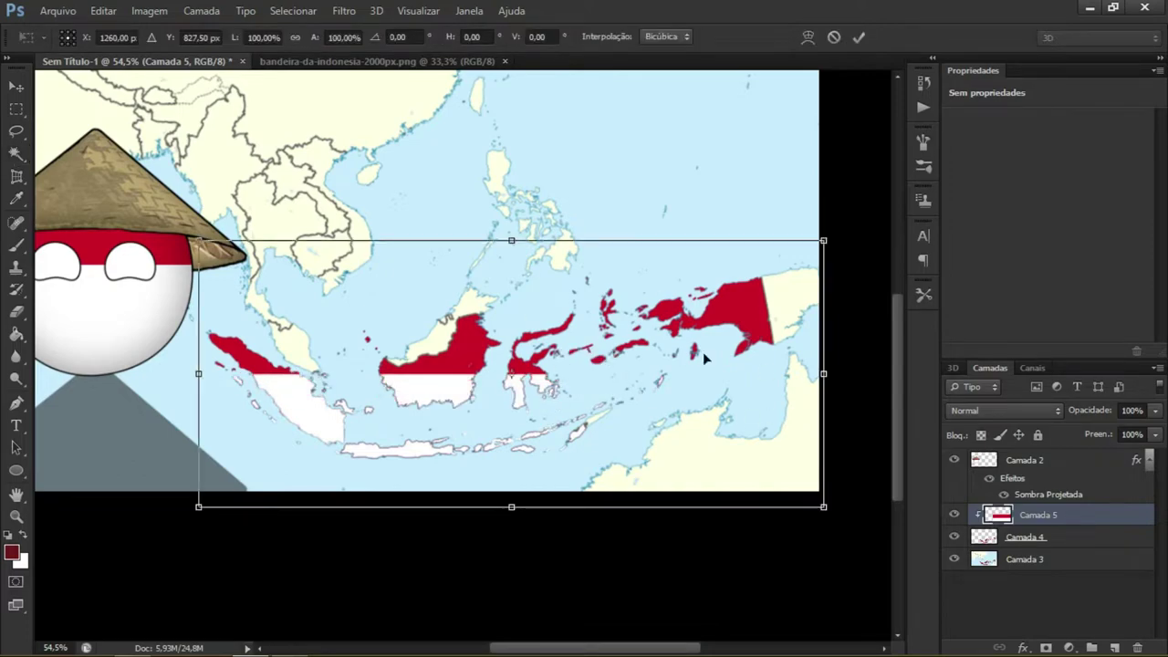
{"action": "left_click", "coordinate": [857, 37]}
{"action": "scroll", "coordinate": [837, 188], "scroll_direction": "down", "scroll_amount": 1}
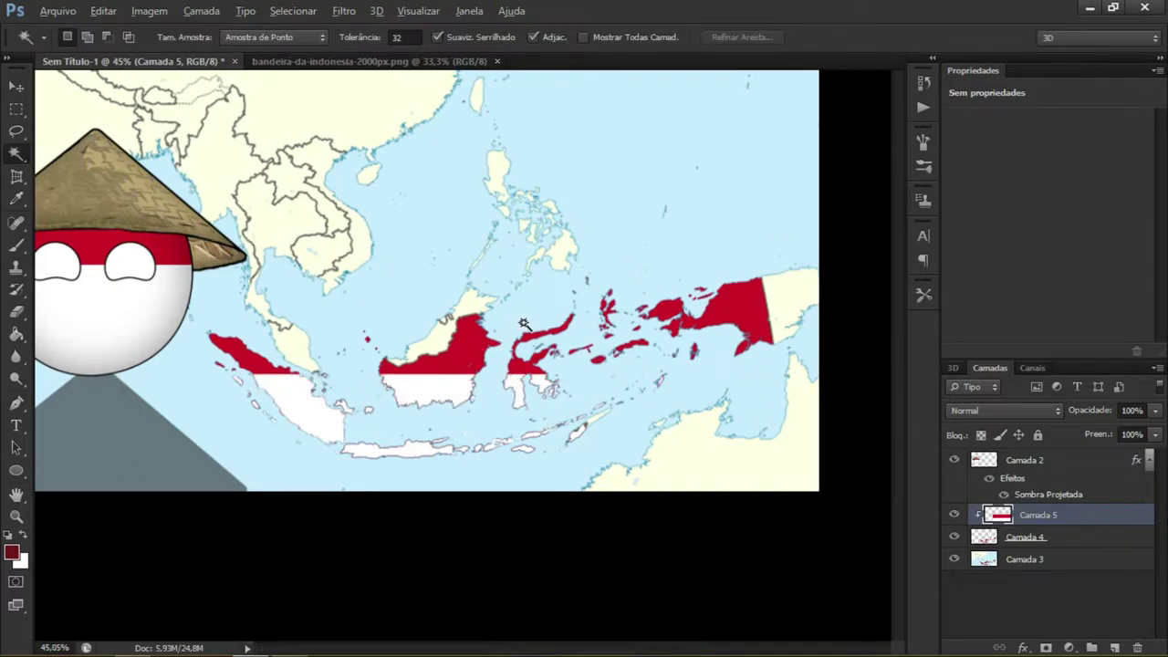
Darken the Camada 3 map layer with an Exposure adjustment of -7,08
{"action": "left_click", "coordinate": [1071, 540]}
{"action": "right_click", "coordinate": [1108, 557]}
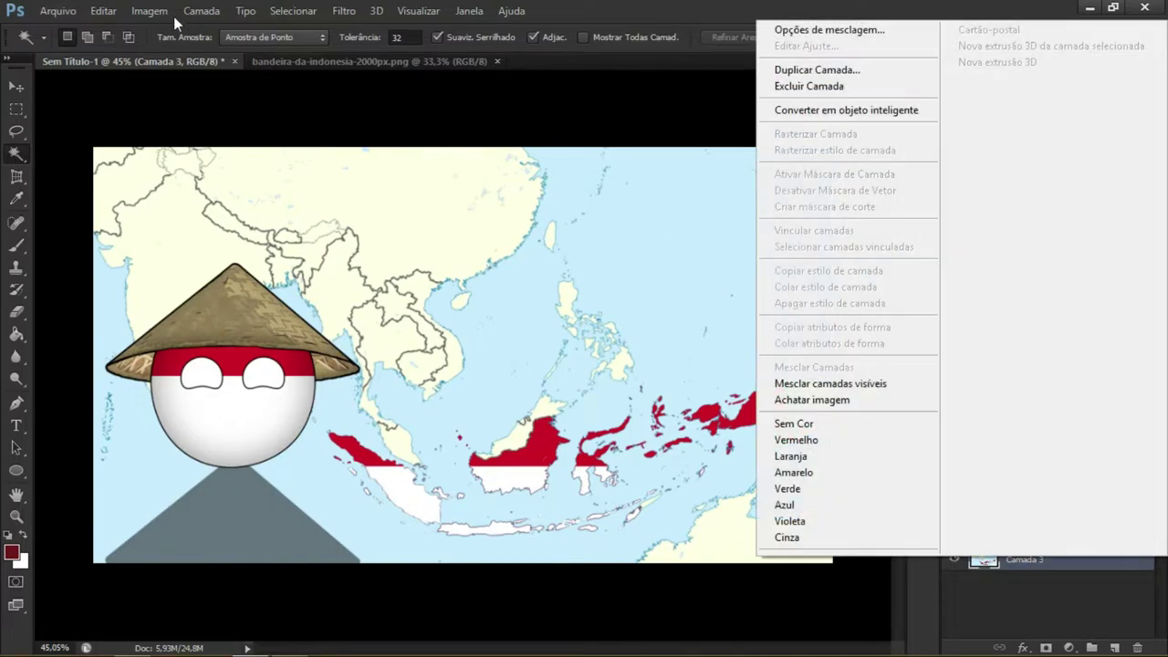
{"action": "left_click", "coordinate": [149, 10]}
{"action": "mouse_move", "coordinate": [139, 59]}
{"action": "left_click", "coordinate": [429, 102]}
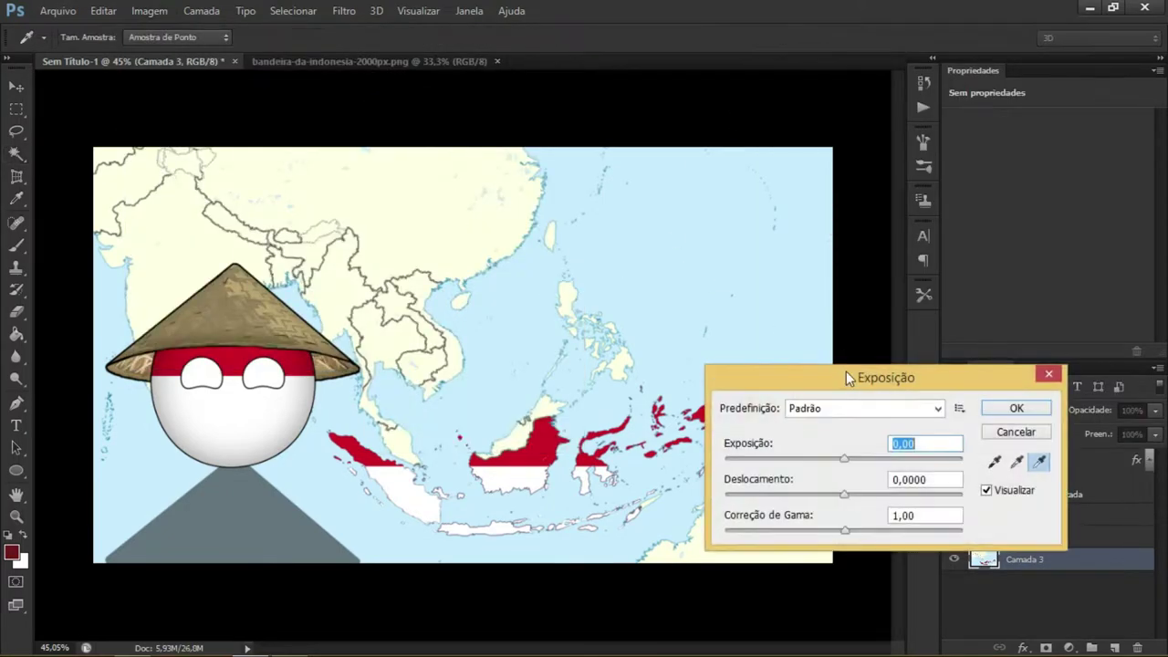
{"action": "type", "text": "-7,08"}
{"action": "key", "text": "Return"}
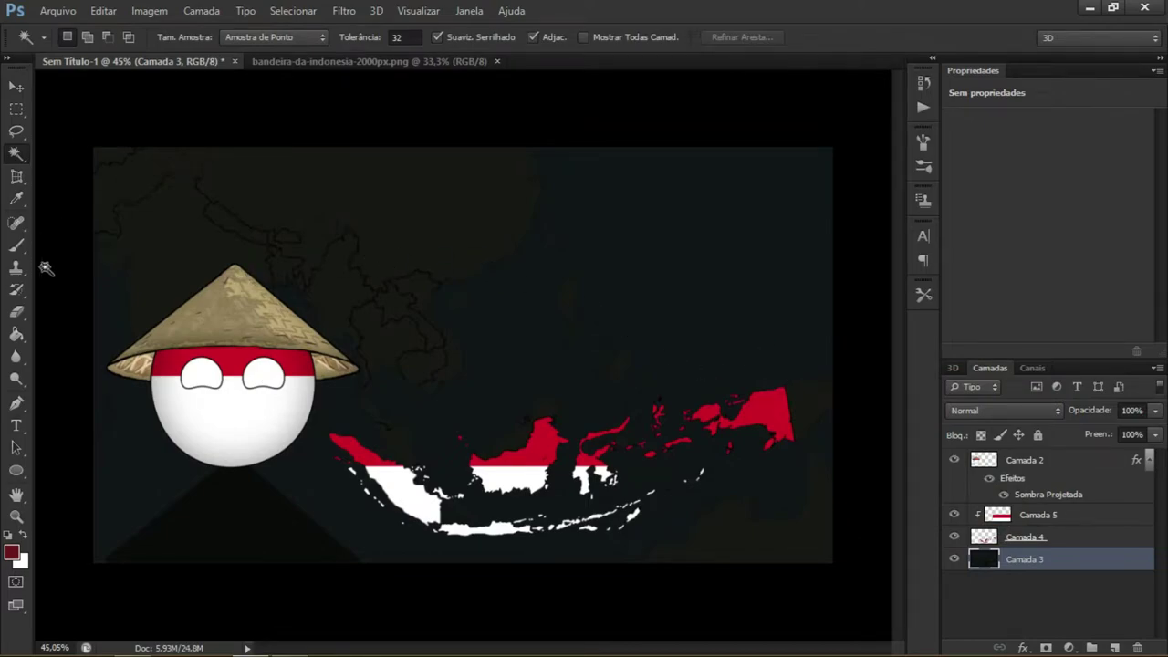
Choose the Chiller font for the Type tool and draw a wide text box on the darkened map above the islands
{"action": "left_click", "coordinate": [16, 426]}
{"action": "left_click", "coordinate": [182, 37]}
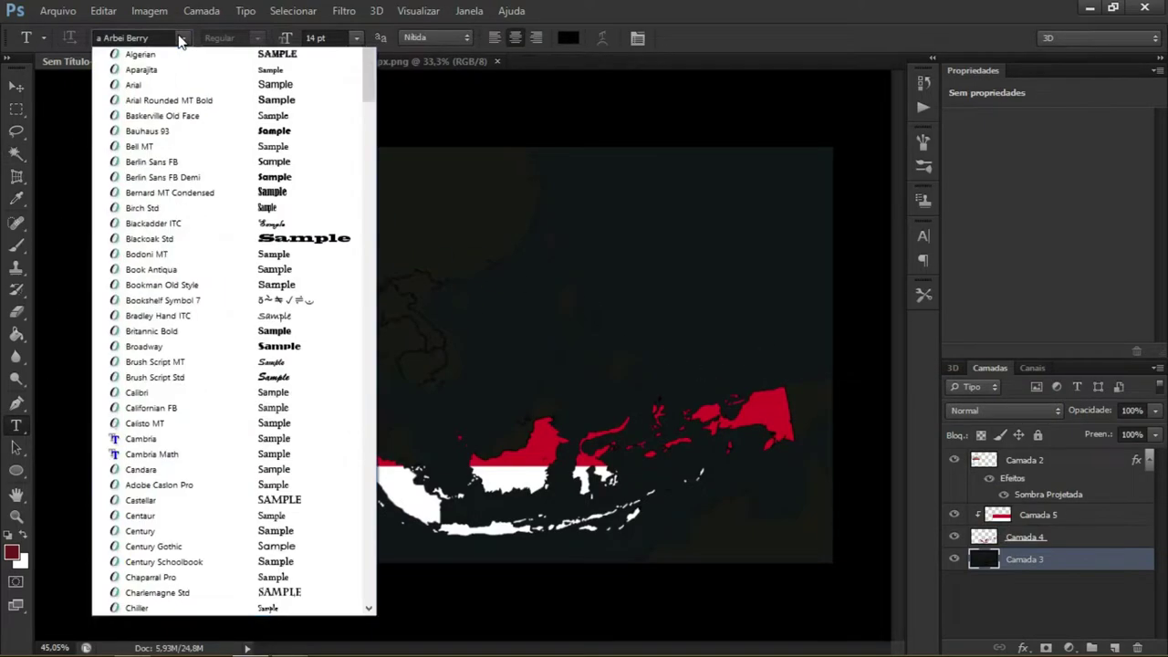
{"action": "left_click", "coordinate": [296, 213]}
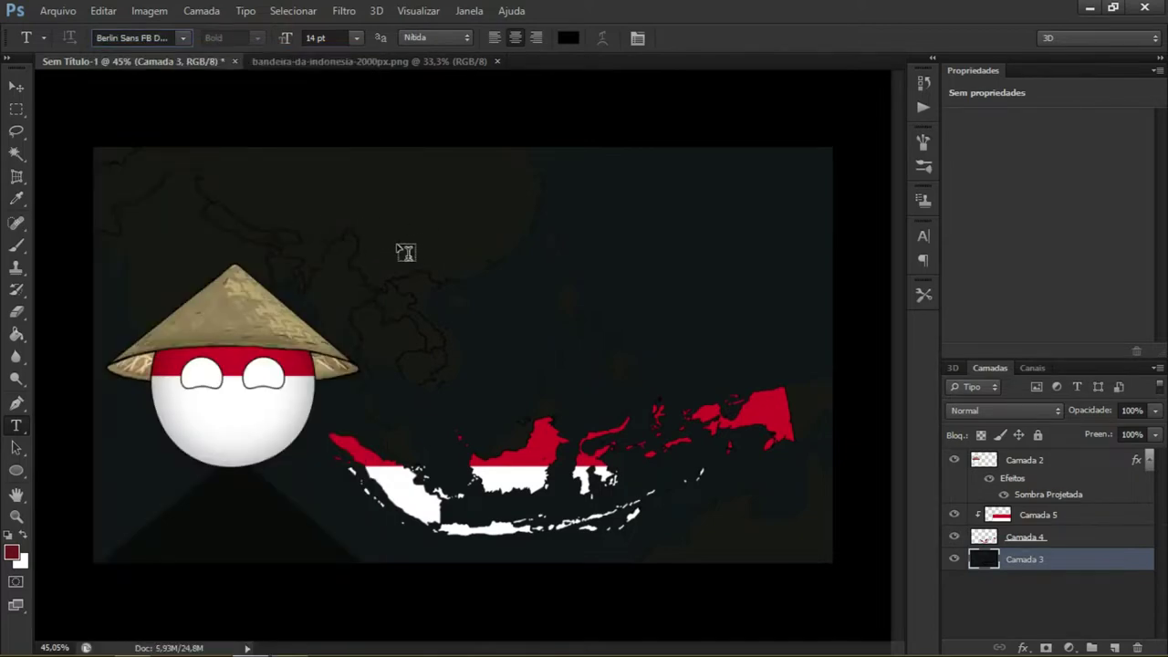
{"action": "left_click", "coordinate": [183, 38]}
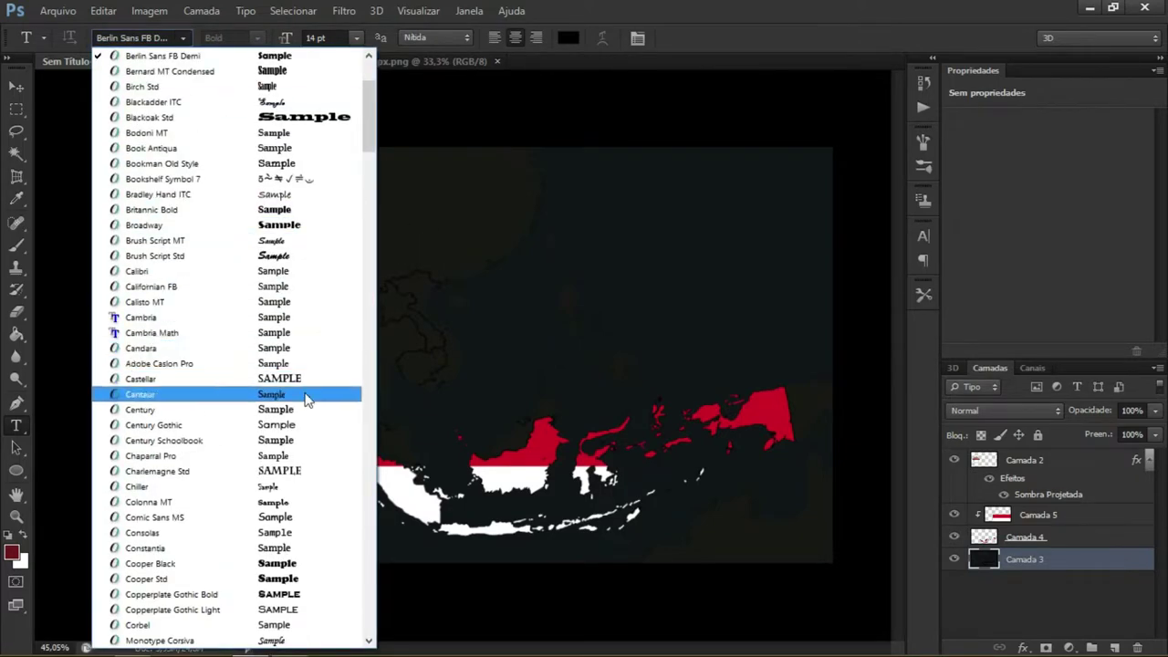
{"action": "left_click", "coordinate": [292, 486]}
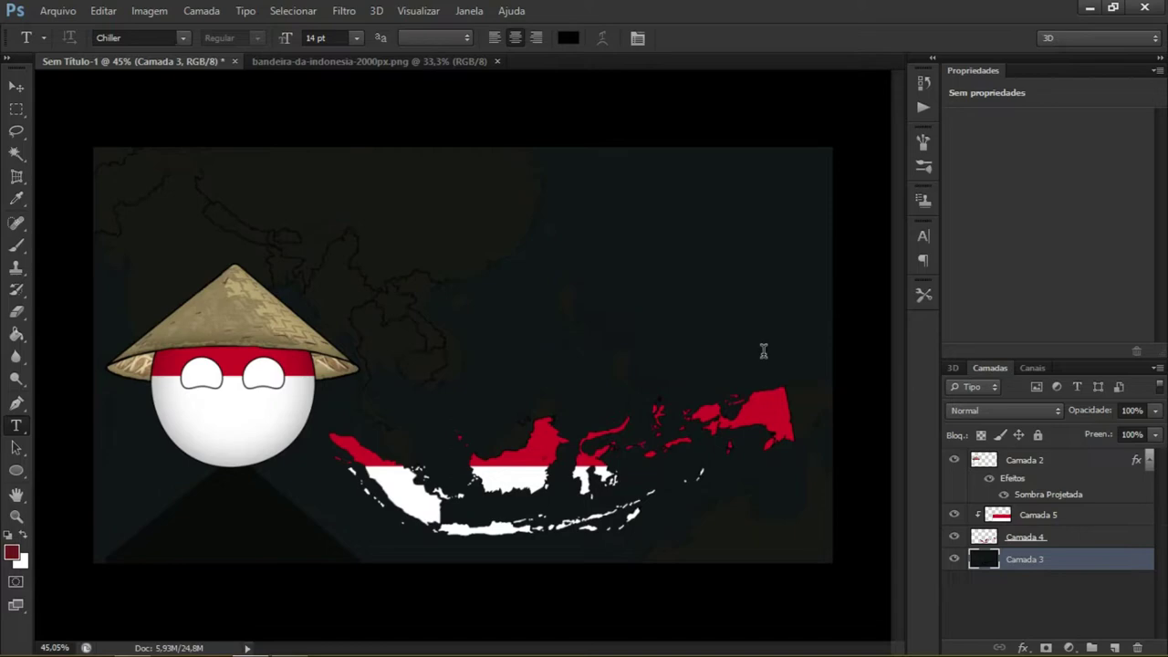
{"action": "left_click_drag", "start_coordinate": [765, 352], "coordinate": [391, 242]}
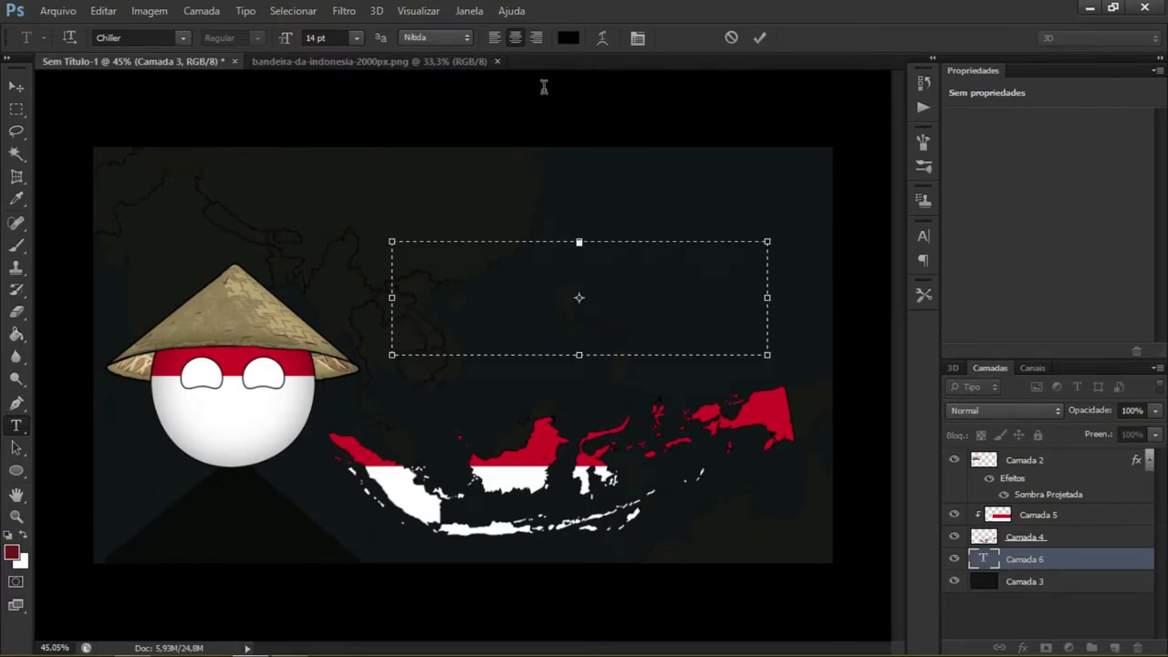
Write INDONESIA in the text box at 60 pt and select the word
{"action": "left_click", "coordinate": [358, 38]}
{"action": "left_click", "coordinate": [356, 307]}
{"action": "left_click_drag", "start_coordinate": [642, 246], "coordinate": [508, 246]}
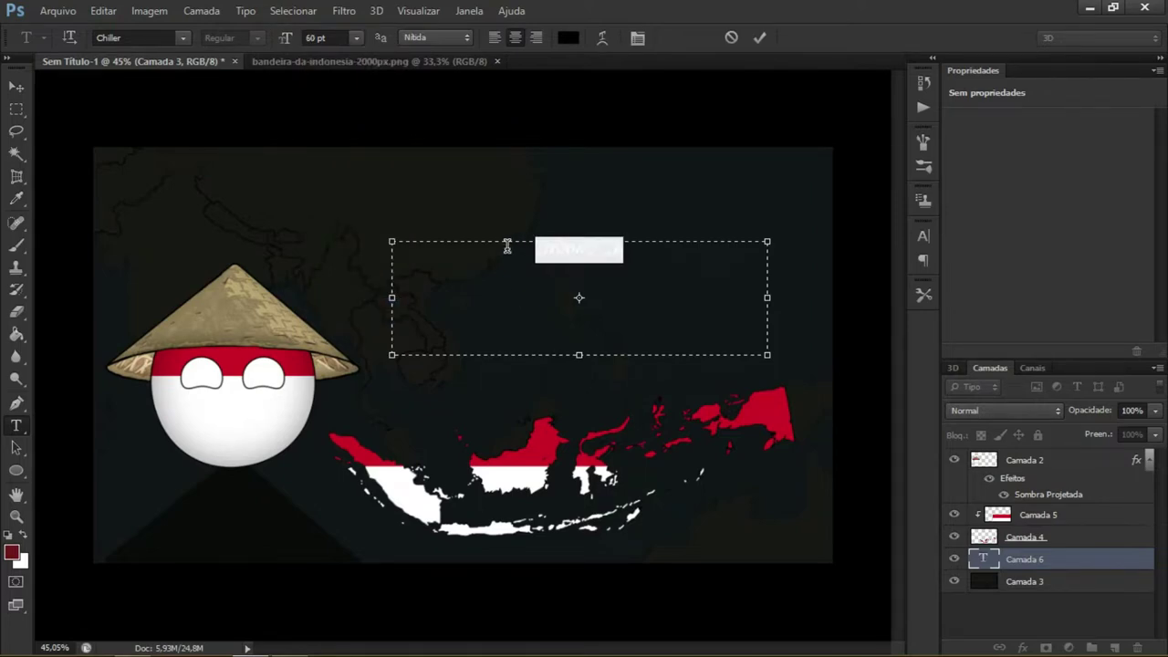
Enlarge the INDONESIA text to 237 pt and reduce the height of its text box
{"action": "left_click", "coordinate": [356, 38]}
{"action": "left_click", "coordinate": [365, 330]}
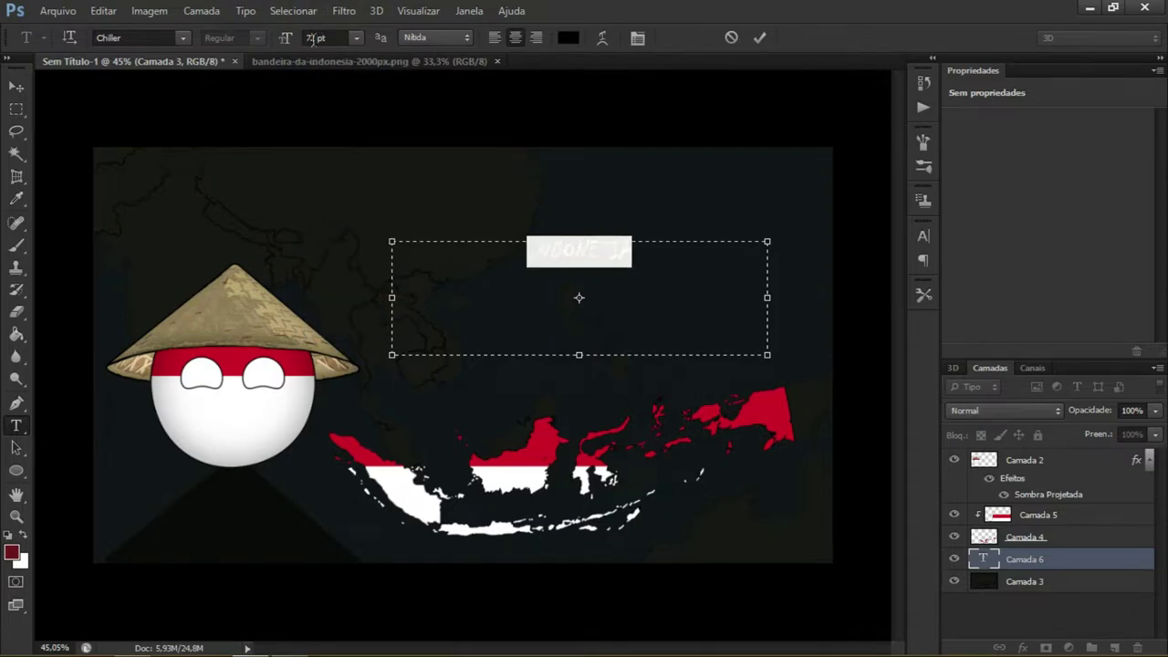
{"action": "key", "text": "Up"}
{"action": "key", "text": "Up"}
{"action": "key", "text": "Up"}
{"action": "key", "text": "Up"}
{"action": "key", "text": "Up"}
{"action": "key", "text": "Up"}
{"action": "key", "text": "Up"}
{"action": "key", "text": "Up"}
{"action": "key", "text": "Up"}
{"action": "key", "text": "Up"}
{"action": "key", "text": "Up"}
{"action": "key", "text": "Up"}
{"action": "key", "text": "Up"}
{"action": "key", "text": "Up"}
{"action": "key", "text": "Up"}
{"action": "key", "text": "Up"}
{"action": "key", "text": "Up"}
{"action": "key", "text": "Up"}
{"action": "key", "text": "Up"}
{"action": "key", "text": "Up"}
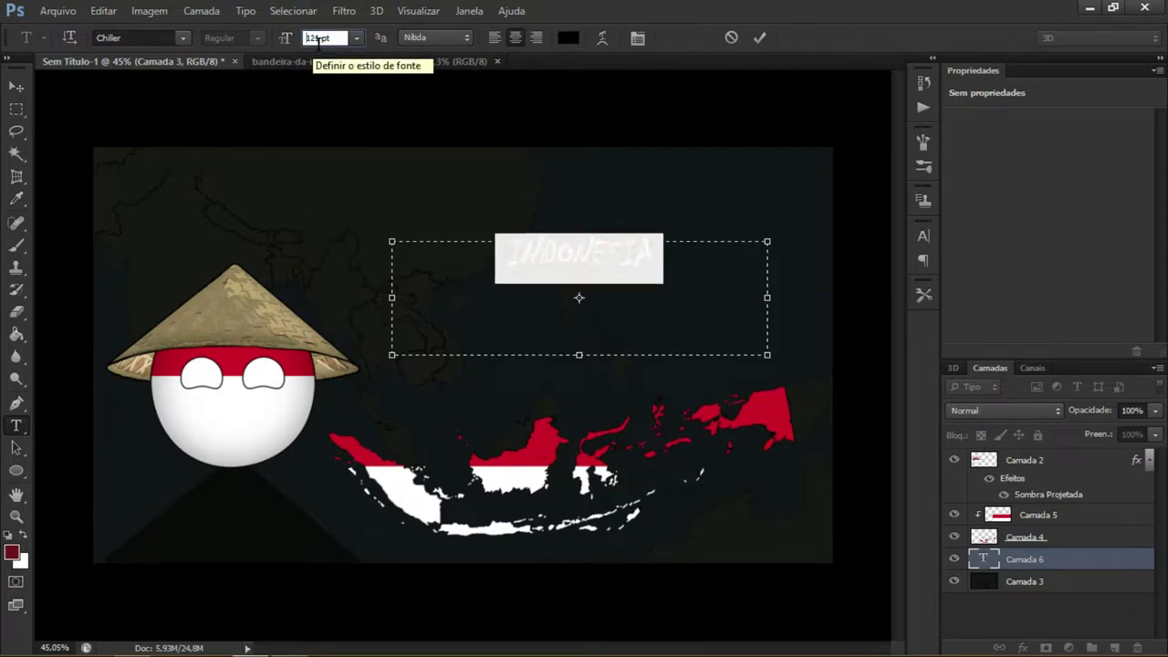
{"action": "scroll", "coordinate": [321, 38], "scroll_direction": "up", "scroll_amount": 10}
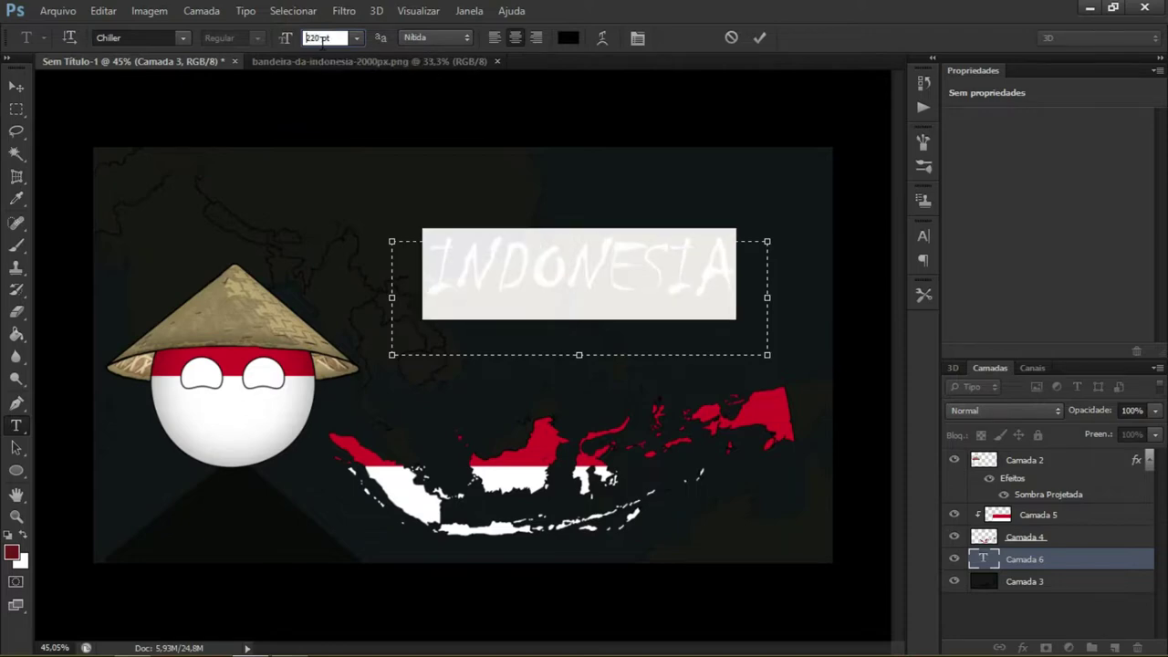
{"action": "left_click_drag", "start_coordinate": [738, 257], "coordinate": [401, 271]}
{"action": "left_click_drag", "start_coordinate": [578, 356], "coordinate": [571, 309]}
{"action": "left_click_drag", "start_coordinate": [747, 273], "coordinate": [404, 260]}
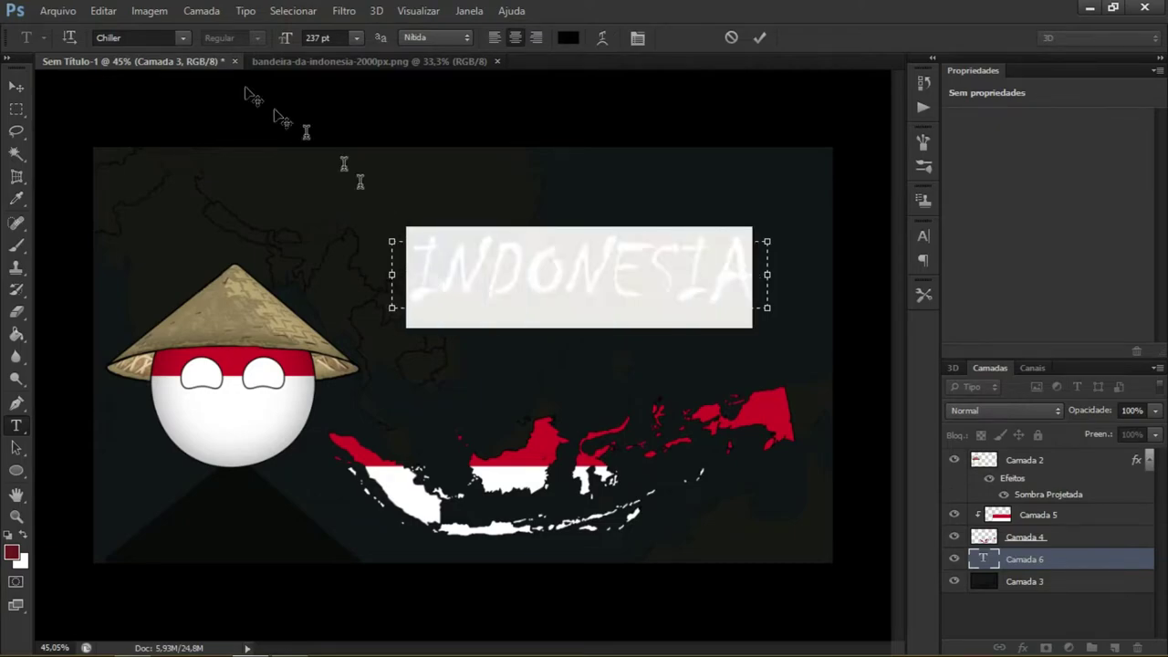
Change the INDONESIA text to the Forte font, then widen its text box and move it up so the whole word fits
{"action": "left_click", "coordinate": [183, 37]}
{"action": "left_click", "coordinate": [183, 37]}
{"action": "left_click", "coordinate": [182, 37]}
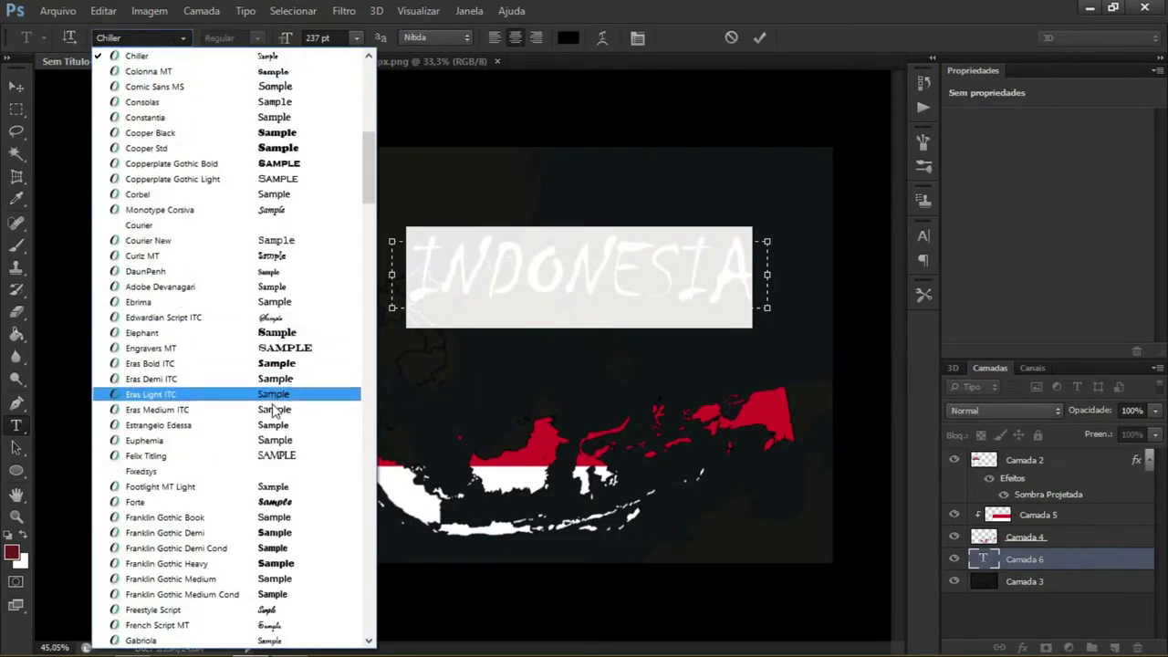
{"action": "left_click", "coordinate": [284, 504]}
{"action": "left_click", "coordinate": [750, 298]}
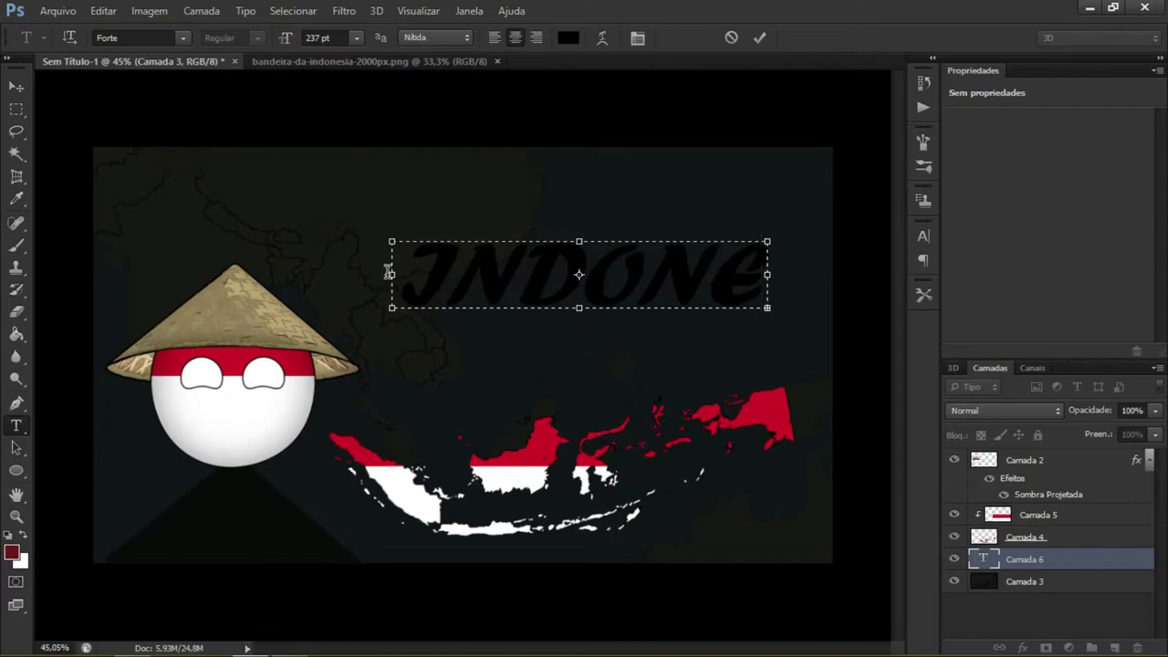
{"action": "left_click_drag", "start_coordinate": [361, 289], "coordinate": [146, 289]}
{"action": "left_click_drag", "start_coordinate": [406, 263], "coordinate": [417, 242]}
{"action": "double_click", "coordinate": [764, 220]}
Set the INDONESIA text to Lucida Calligraphy after trying Kokila, and extend its text box down and to the left
{"action": "left_click", "coordinate": [182, 42]}
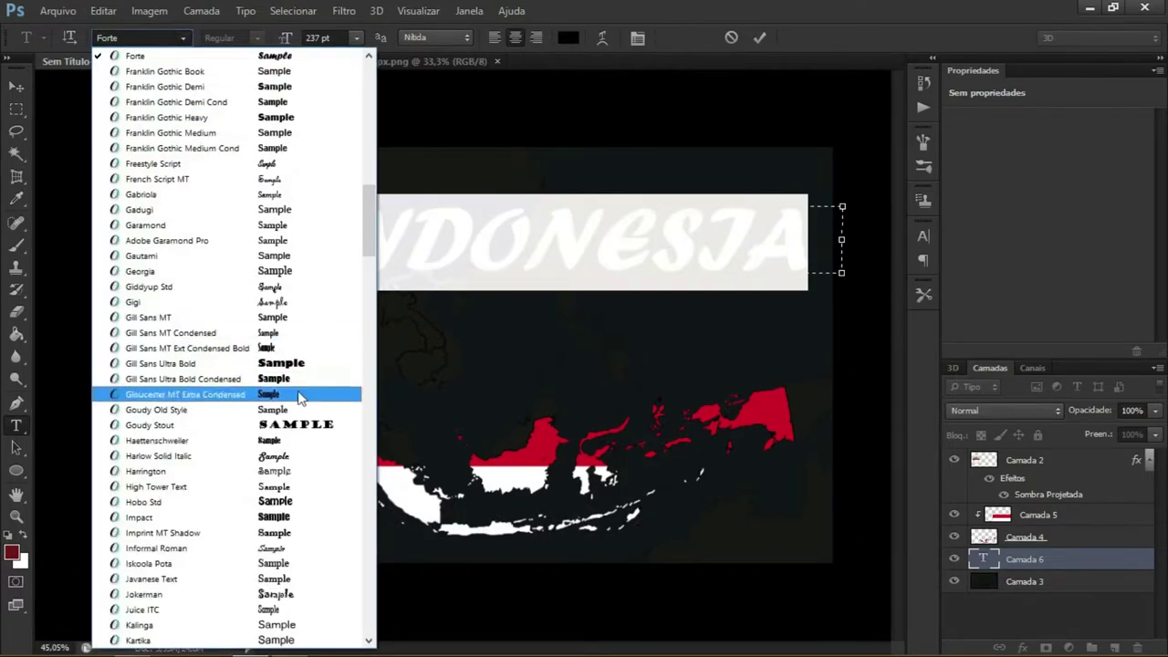
{"action": "scroll", "coordinate": [280, 554], "scroll_direction": "down", "scroll_amount": 1}
{"action": "left_click", "coordinate": [274, 625]}
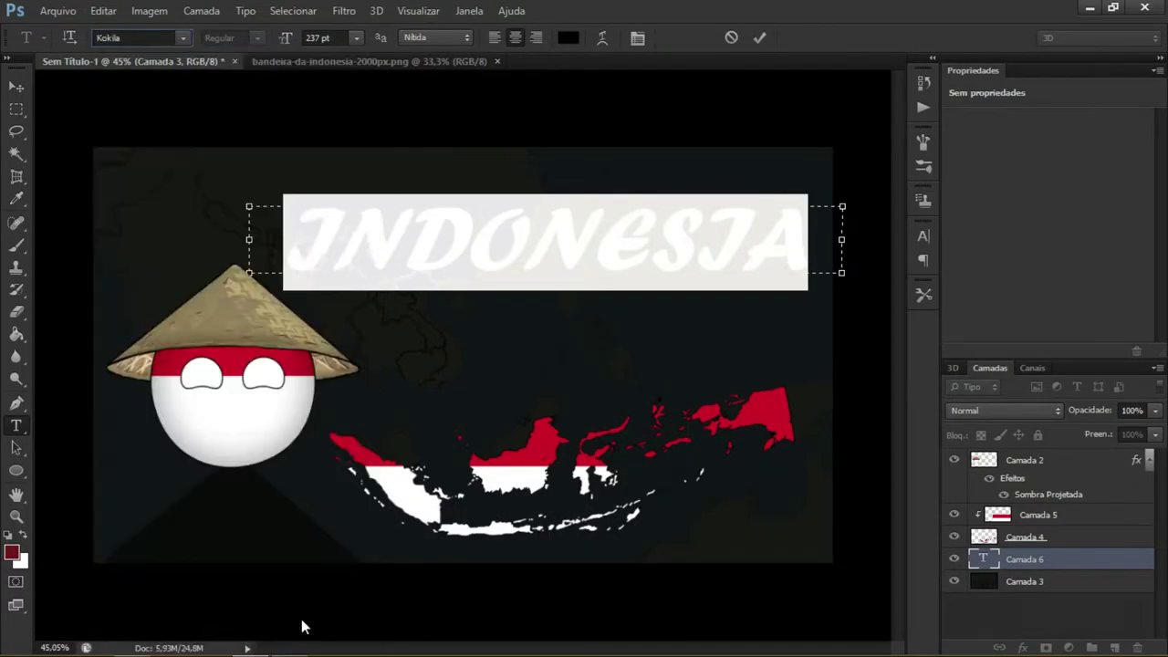
{"action": "left_click", "coordinate": [183, 38]}
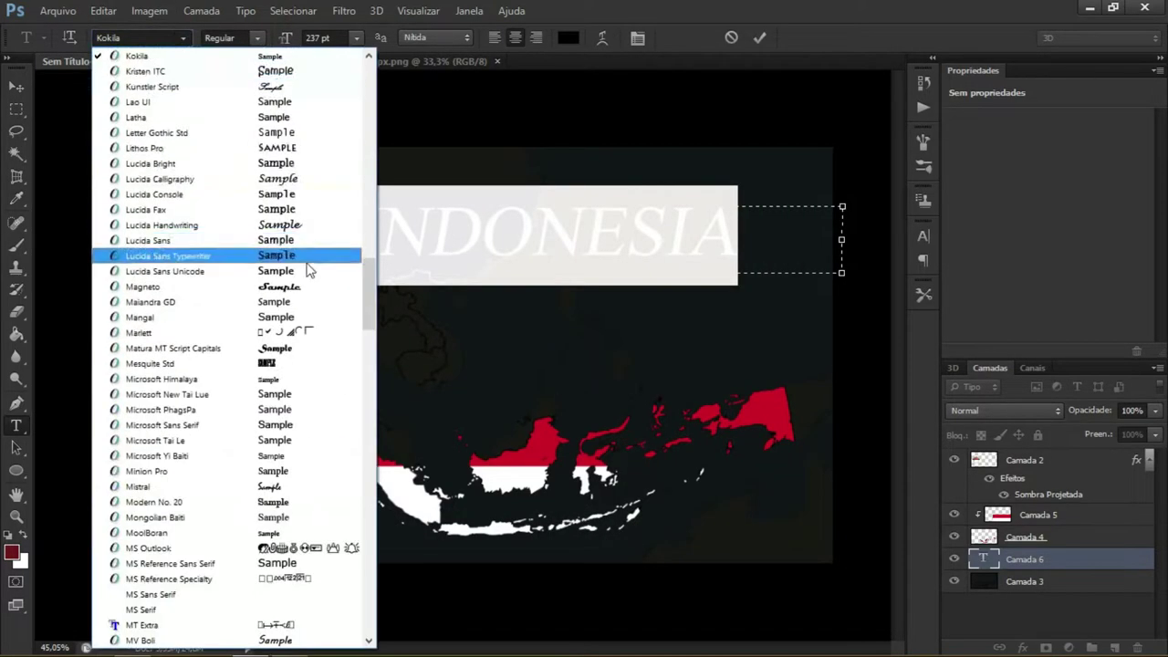
{"action": "left_click", "coordinate": [273, 185]}
{"action": "left_click_drag", "start_coordinate": [250, 273], "coordinate": [195, 354]}
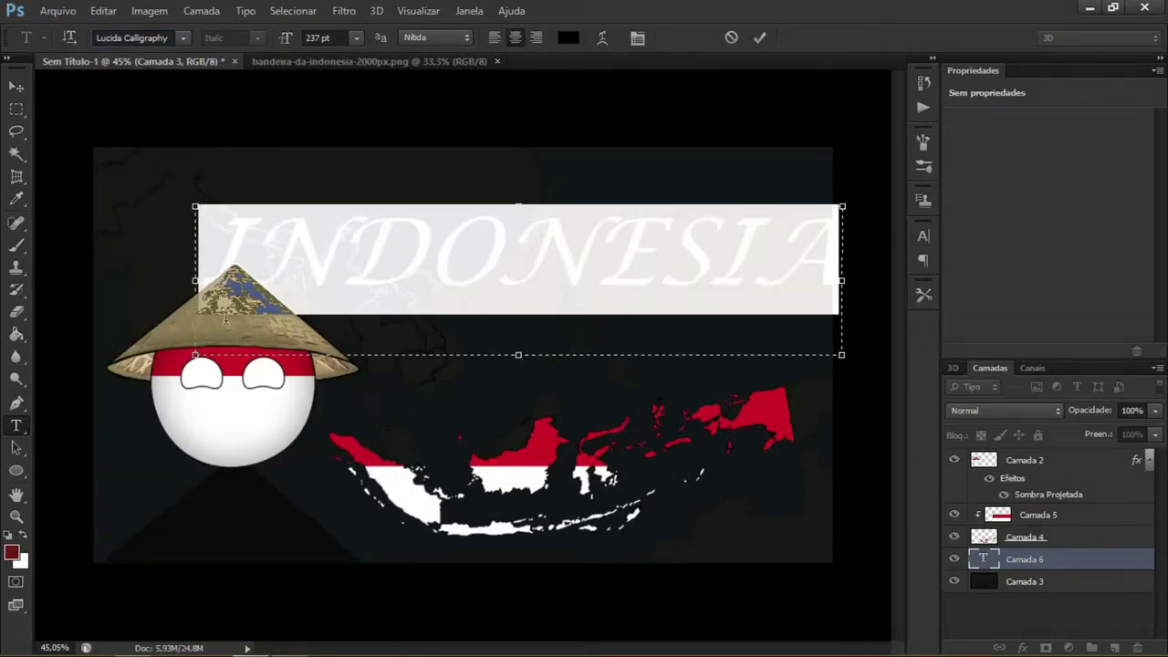
{"action": "left_click", "coordinate": [758, 37]}
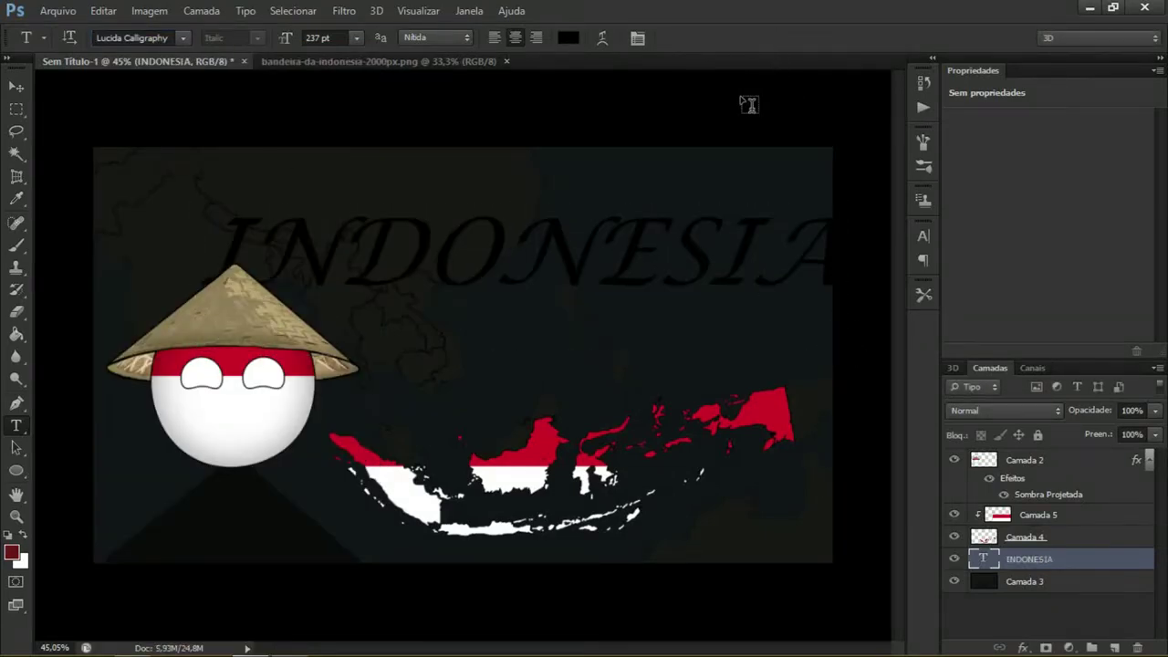
Scale the INDONESIA text to about 73% and place it beside the hat, above the islands
{"action": "key", "text": "ctrl+t"}
{"action": "left_click_drag", "start_coordinate": [195, 355], "coordinate": [368, 313]}
{"action": "left_click_drag", "start_coordinate": [483, 264], "coordinate": [446, 248]}
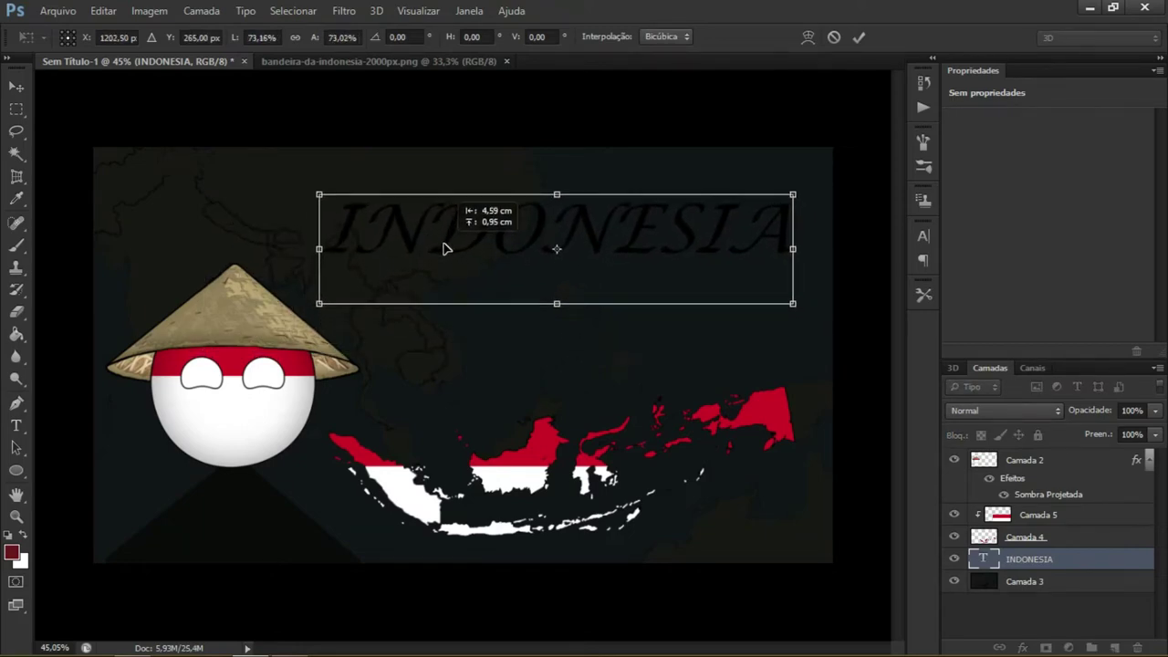
{"action": "left_click", "coordinate": [856, 41]}
Color the whole INDONESIA text white
{"action": "key", "text": "t"}
{"action": "left_click_drag", "start_coordinate": [780, 224], "coordinate": [321, 226]}
{"action": "left_click", "coordinate": [568, 37]}
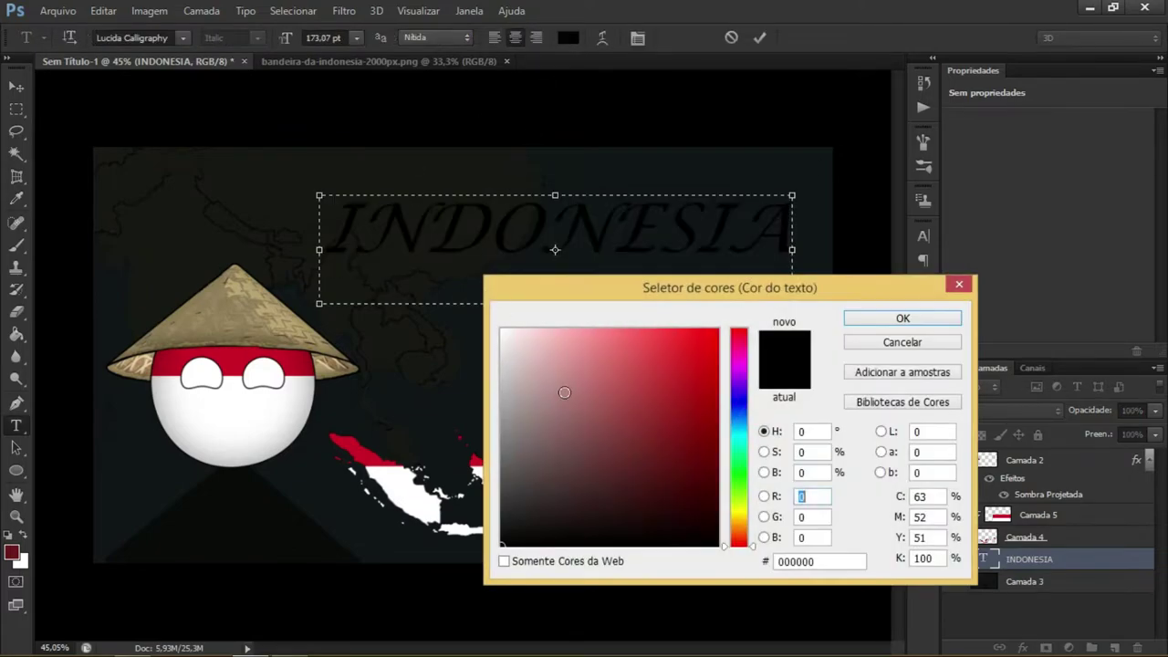
{"action": "left_click", "coordinate": [501, 329]}
{"action": "left_click", "coordinate": [902, 317]}
{"action": "left_click", "coordinate": [759, 37]}
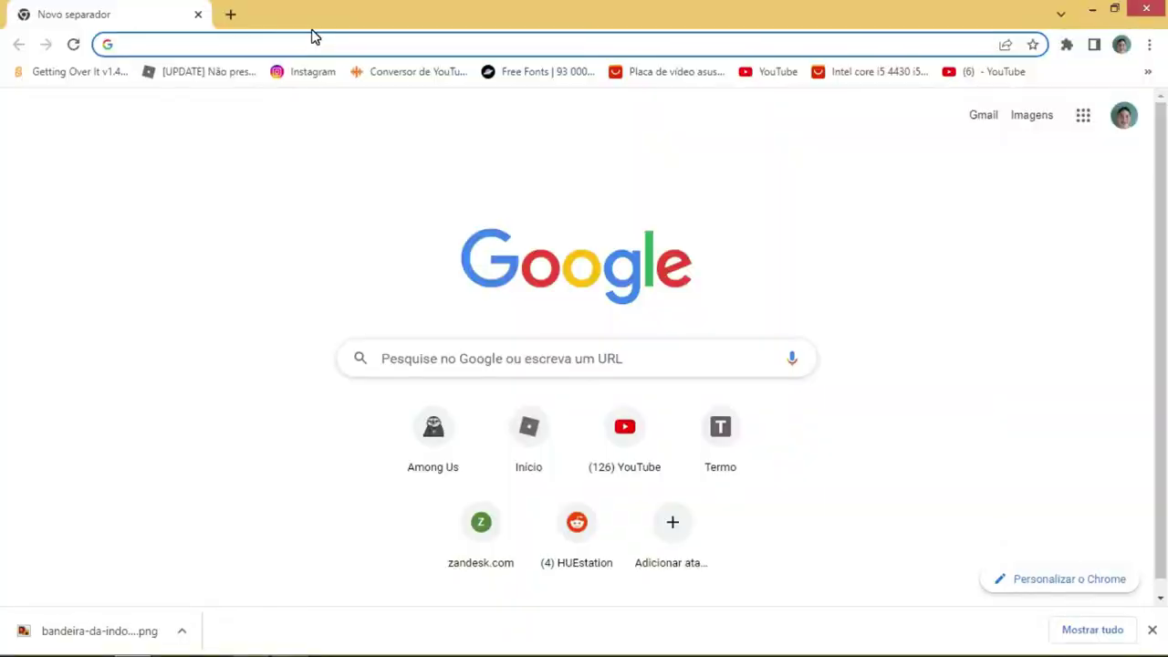
Switch to Chrome and search Google Images for "jakarta landscape"
{"action": "type", "text": "jaka"}
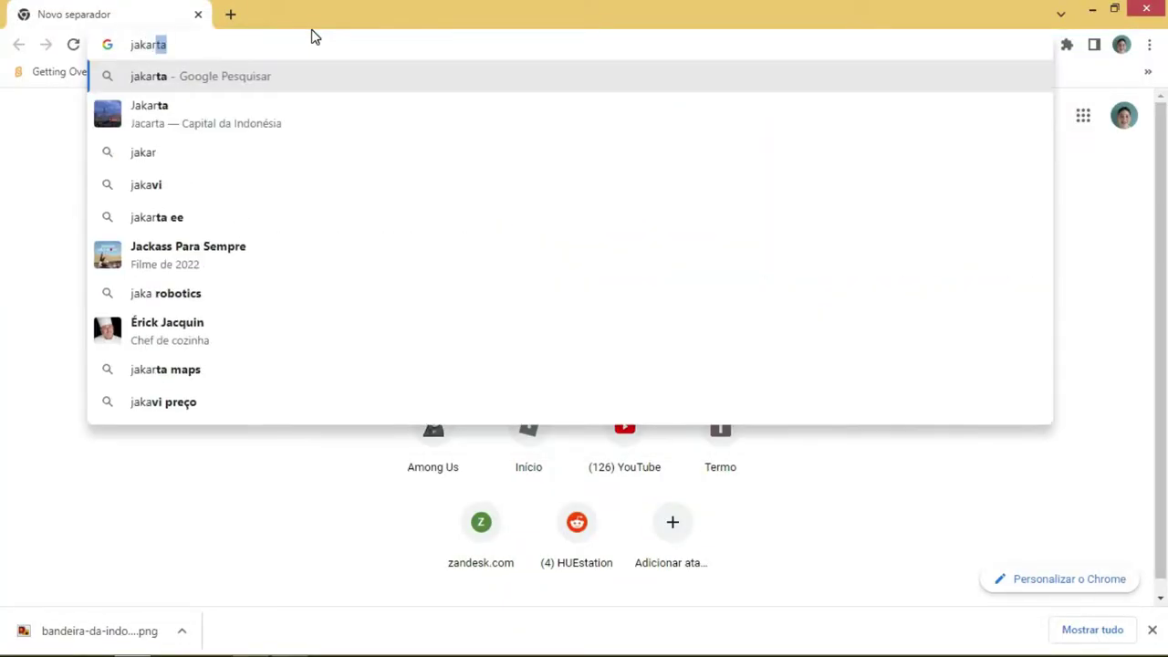
{"action": "type", "text": "rta landscape"}
{"action": "key", "text": "Return"}
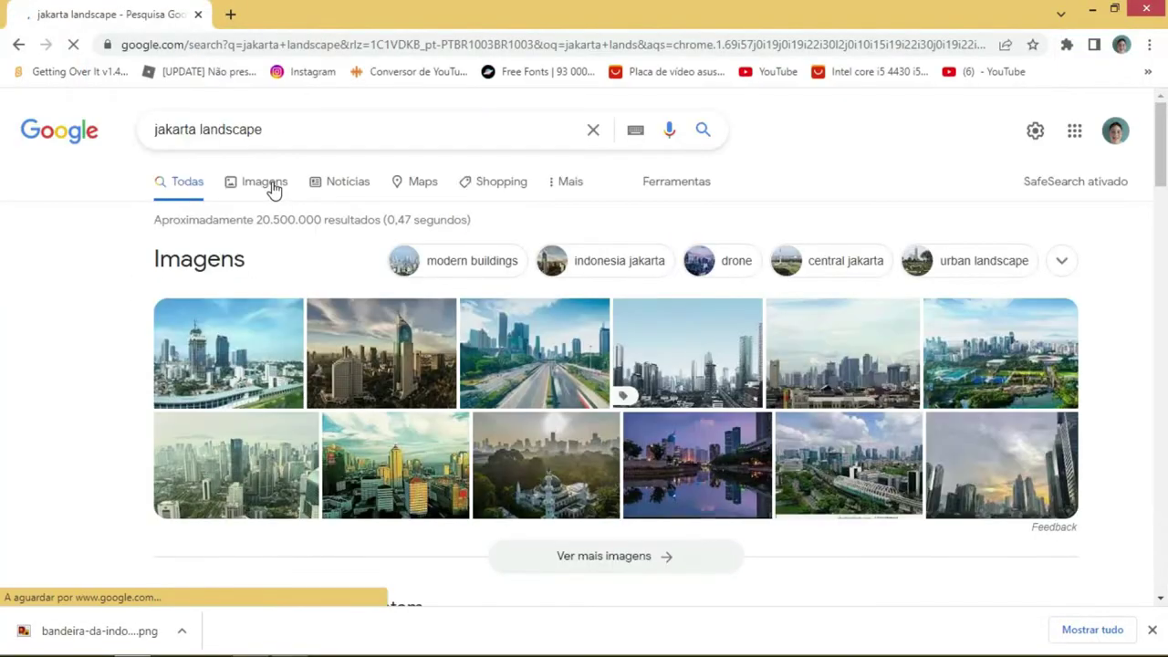
{"action": "left_click", "coordinate": [265, 181]}
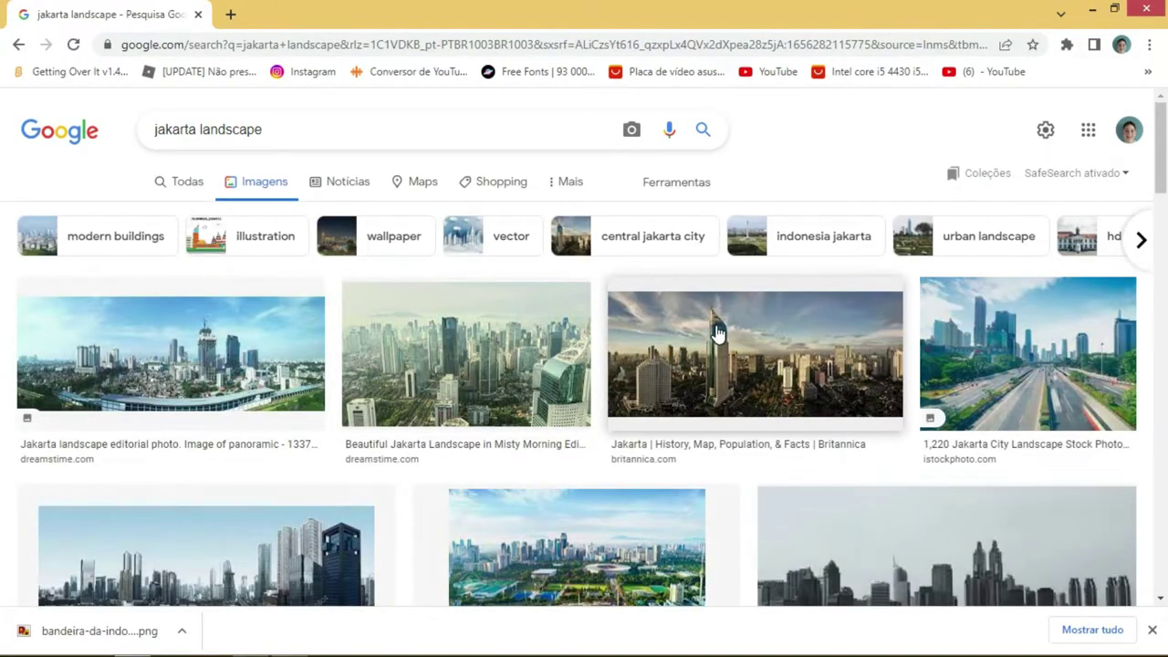
Browse the Jakarta landscape results and preview related pictures of the National Monument for a suitable background
{"action": "scroll", "coordinate": [711, 331], "scroll_direction": "down", "scroll_amount": 8}
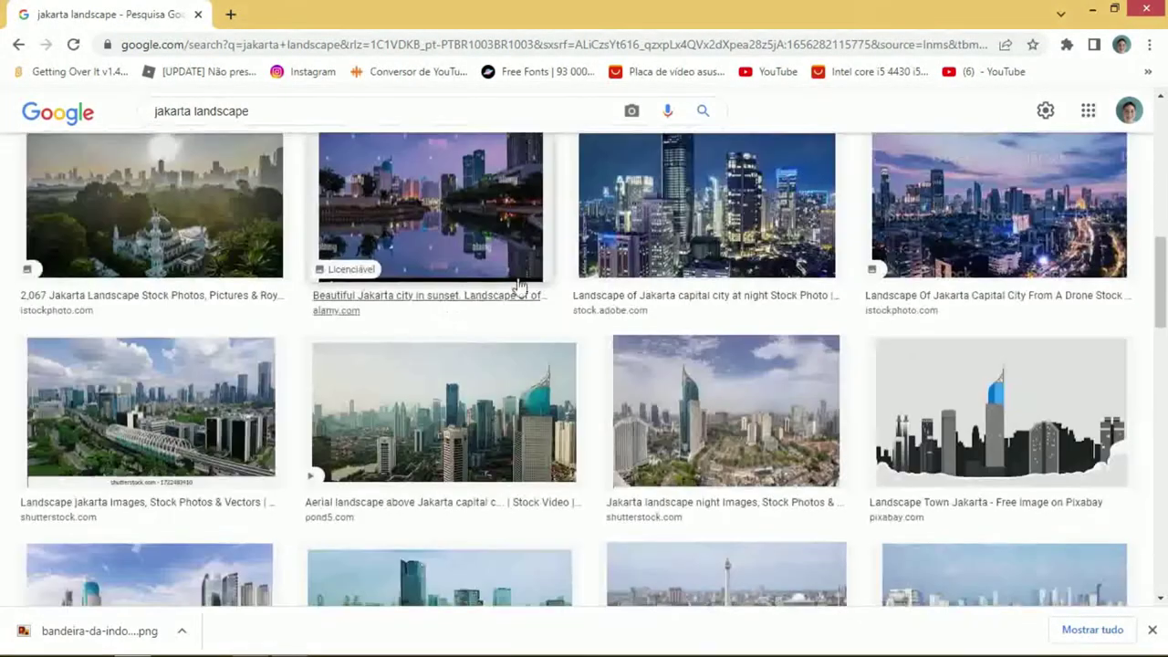
{"action": "scroll", "coordinate": [548, 242], "scroll_direction": "down", "scroll_amount": 4}
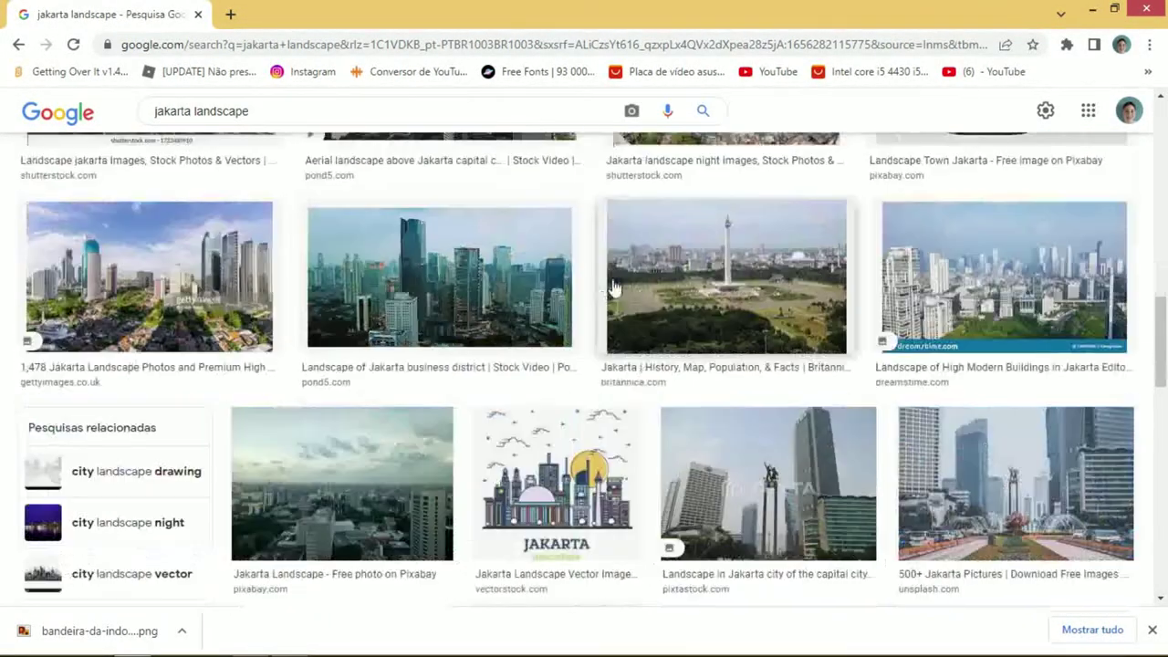
{"action": "scroll", "coordinate": [447, 278], "scroll_direction": "down", "scroll_amount": 3}
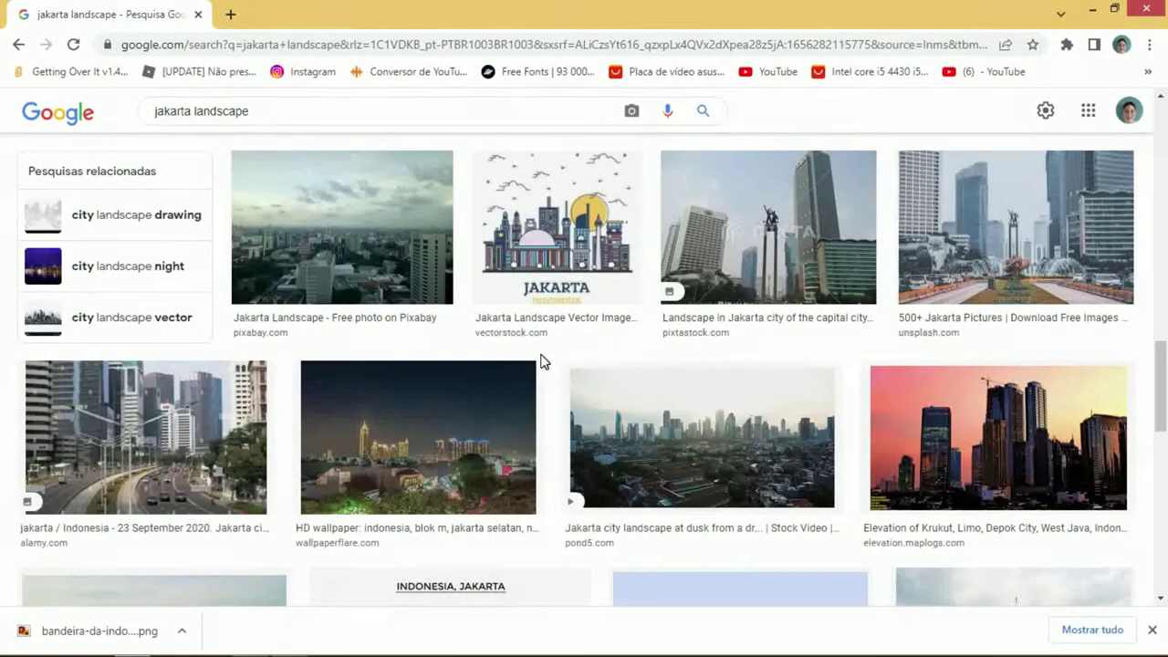
{"action": "scroll", "coordinate": [540, 362], "scroll_direction": "down", "scroll_amount": 4}
{"action": "scroll", "coordinate": [320, 349], "scroll_direction": "down", "scroll_amount": 2}
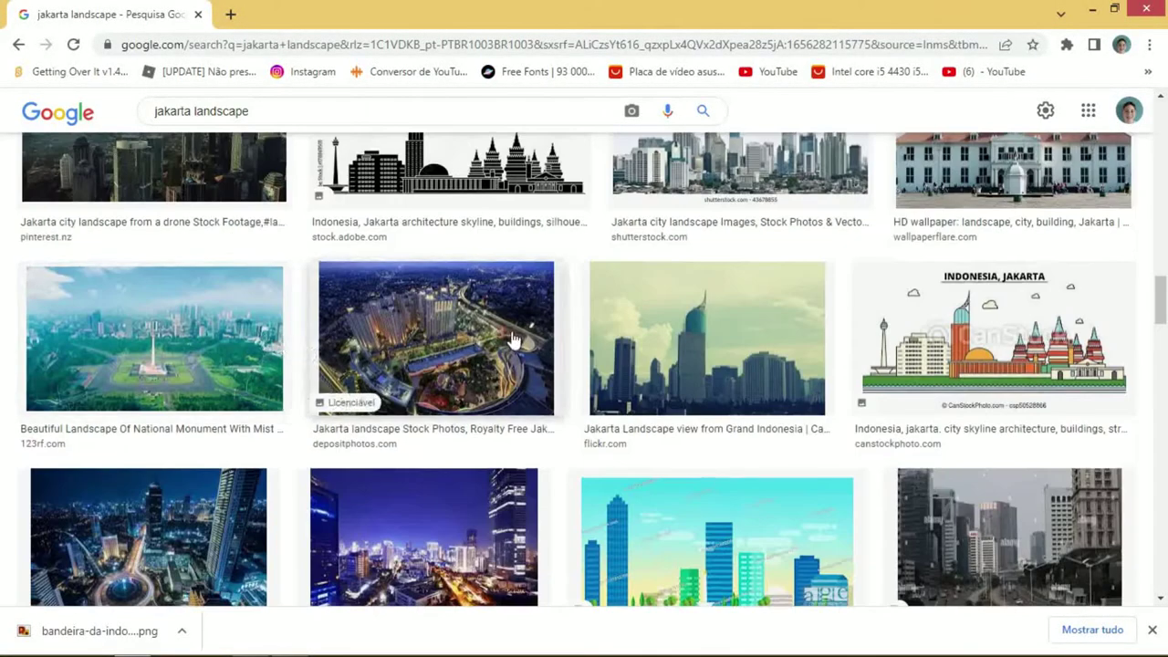
{"action": "left_click", "coordinate": [234, 360]}
{"action": "scroll", "coordinate": [794, 428], "scroll_direction": "down", "scroll_amount": 3}
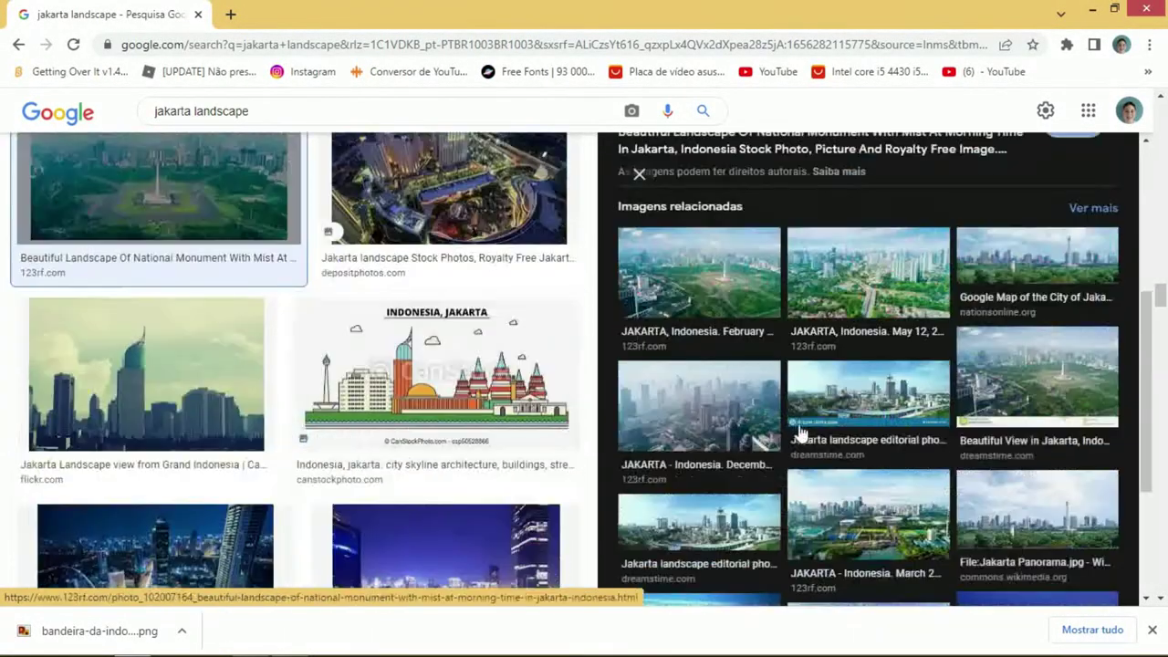
{"action": "left_click", "coordinate": [741, 310]}
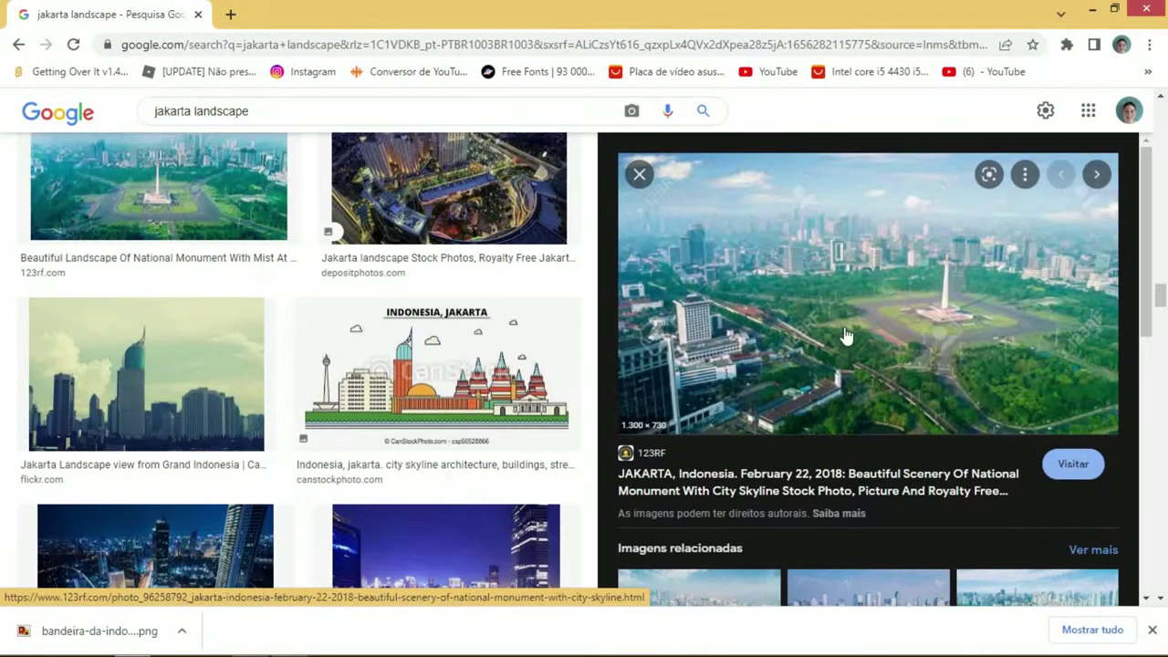
{"action": "scroll", "coordinate": [730, 347], "scroll_direction": "down", "scroll_amount": 2}
{"action": "left_click", "coordinate": [716, 371]}
{"action": "scroll", "coordinate": [833, 337], "scroll_direction": "down", "scroll_amount": 2}
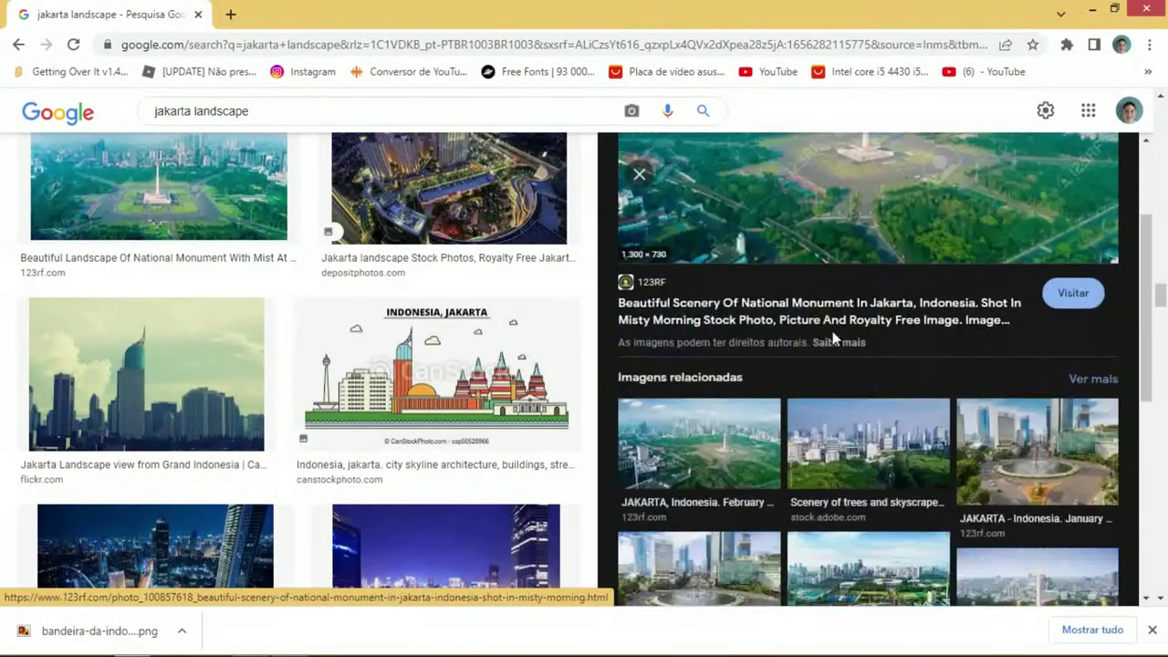
Look through further related Jakarta images and open the thestyleinspiration.com source page of one of them
{"action": "left_click", "coordinate": [750, 425]}
{"action": "scroll", "coordinate": [849, 297], "scroll_direction": "down", "scroll_amount": 4}
{"action": "scroll", "coordinate": [868, 417], "scroll_direction": "down", "scroll_amount": 3}
{"action": "left_click", "coordinate": [735, 479]}
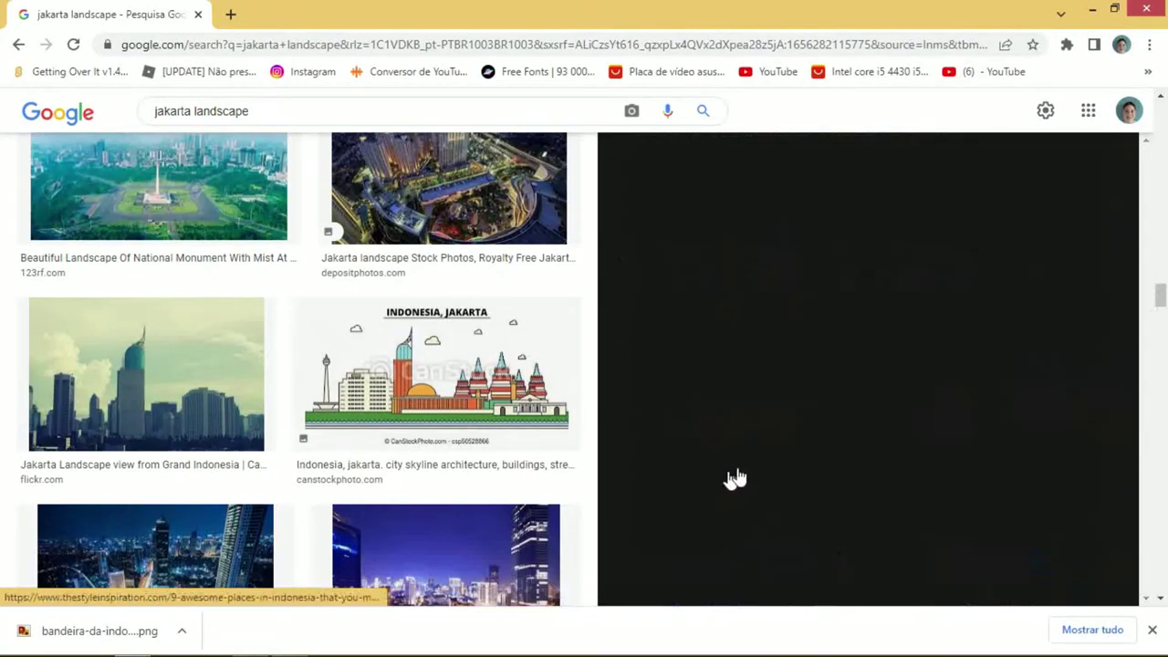
{"action": "left_click", "coordinate": [821, 331]}
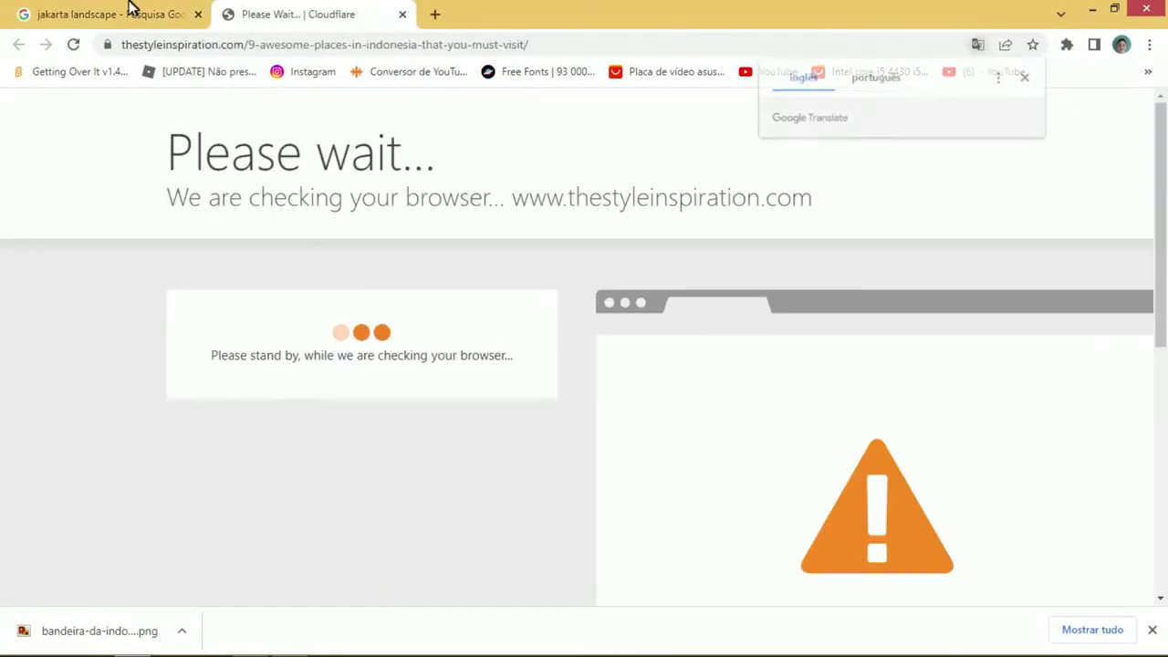
{"action": "left_click", "coordinate": [173, 12]}
{"action": "left_click", "coordinate": [213, 13]}
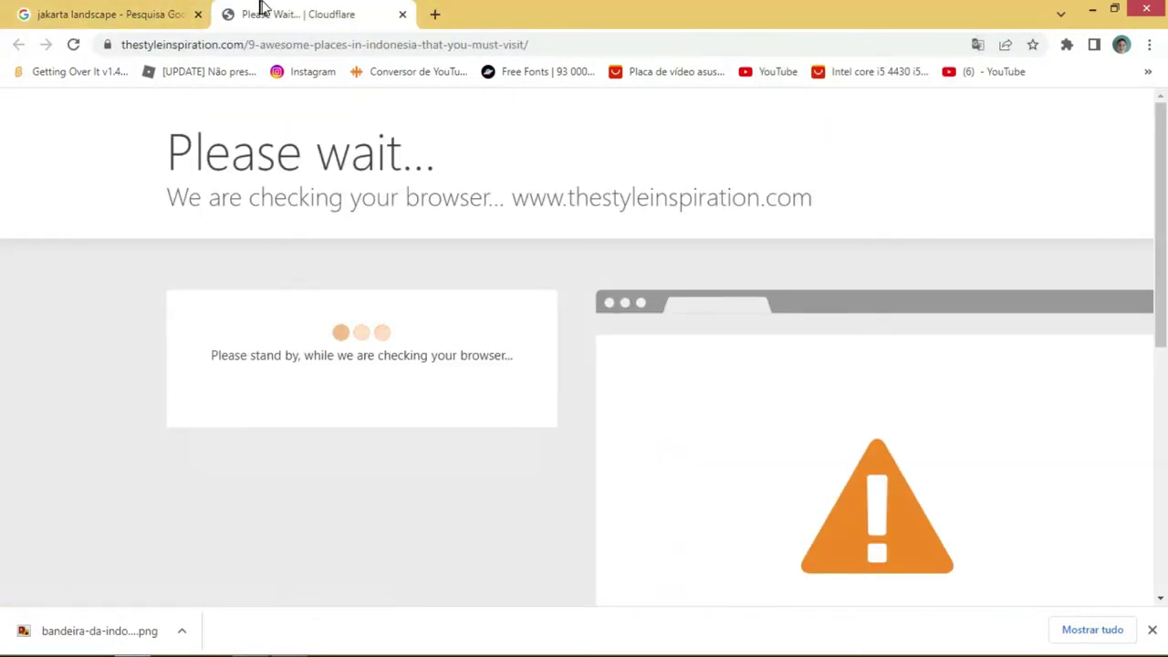
{"action": "left_click", "coordinate": [174, 13]}
{"action": "left_click", "coordinate": [383, 14]}
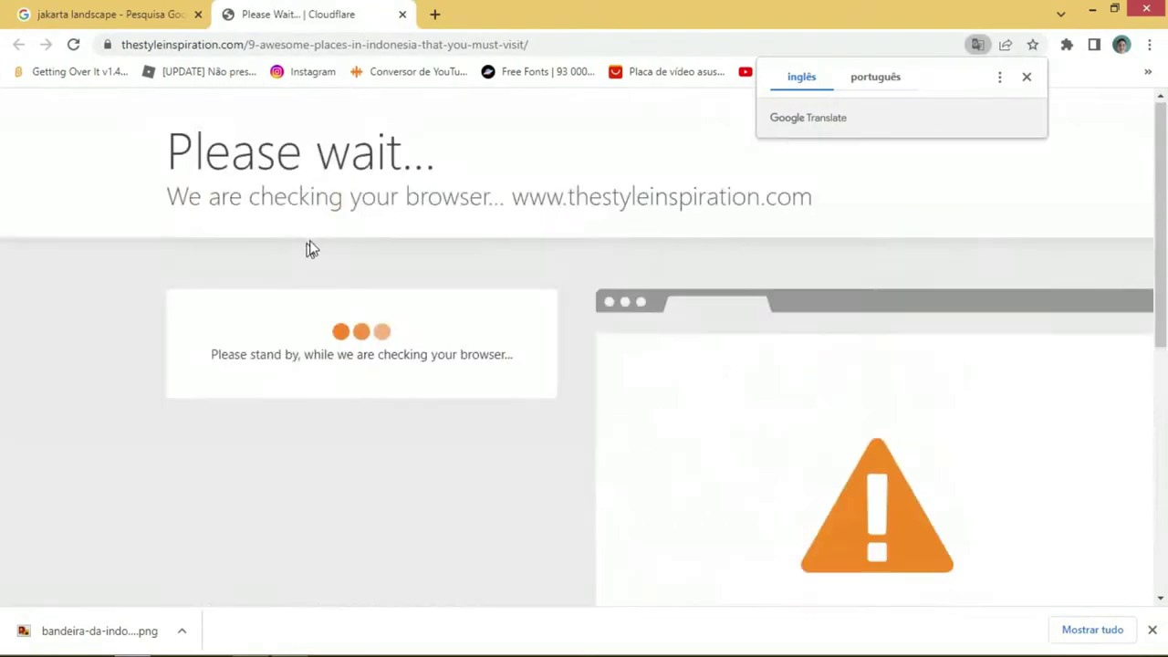
Find the National Monument aerial photo in the article, open it in its own browser tab and copy the image
{"action": "scroll", "coordinate": [413, 313], "scroll_direction": "down", "scroll_amount": 3}
{"action": "scroll", "coordinate": [411, 306], "scroll_direction": "down", "scroll_amount": 8}
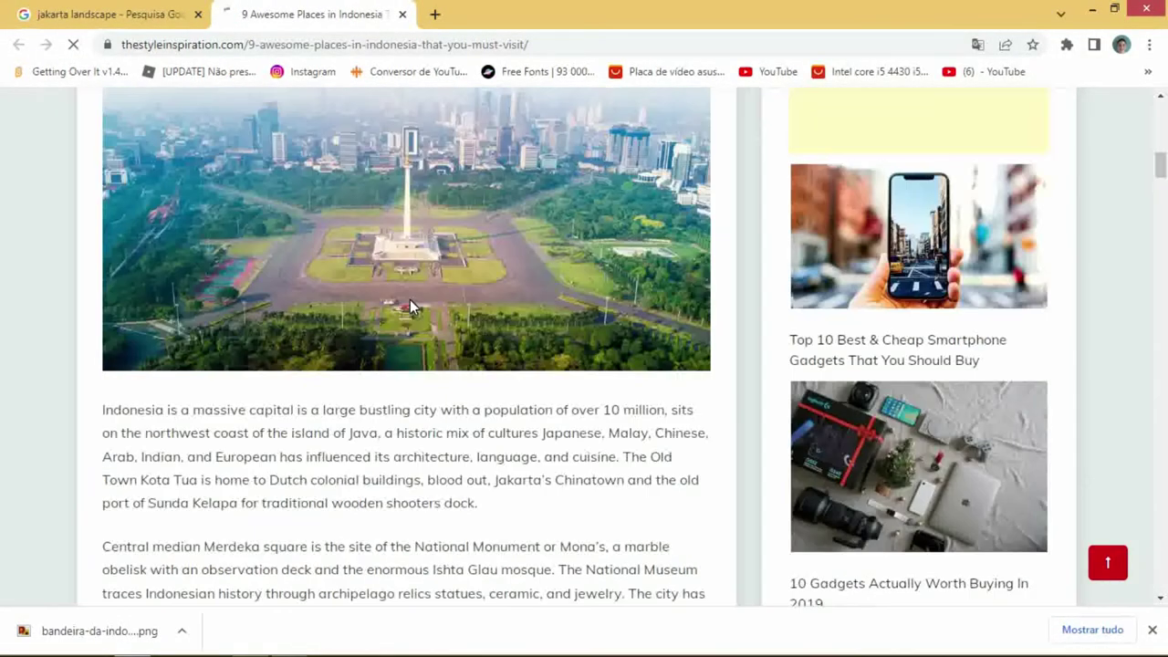
{"action": "scroll", "coordinate": [409, 307], "scroll_direction": "up", "scroll_amount": 5}
{"action": "left_click_drag", "start_coordinate": [379, 456], "coordinate": [550, 12]}
{"action": "right_click", "coordinate": [481, 398]}
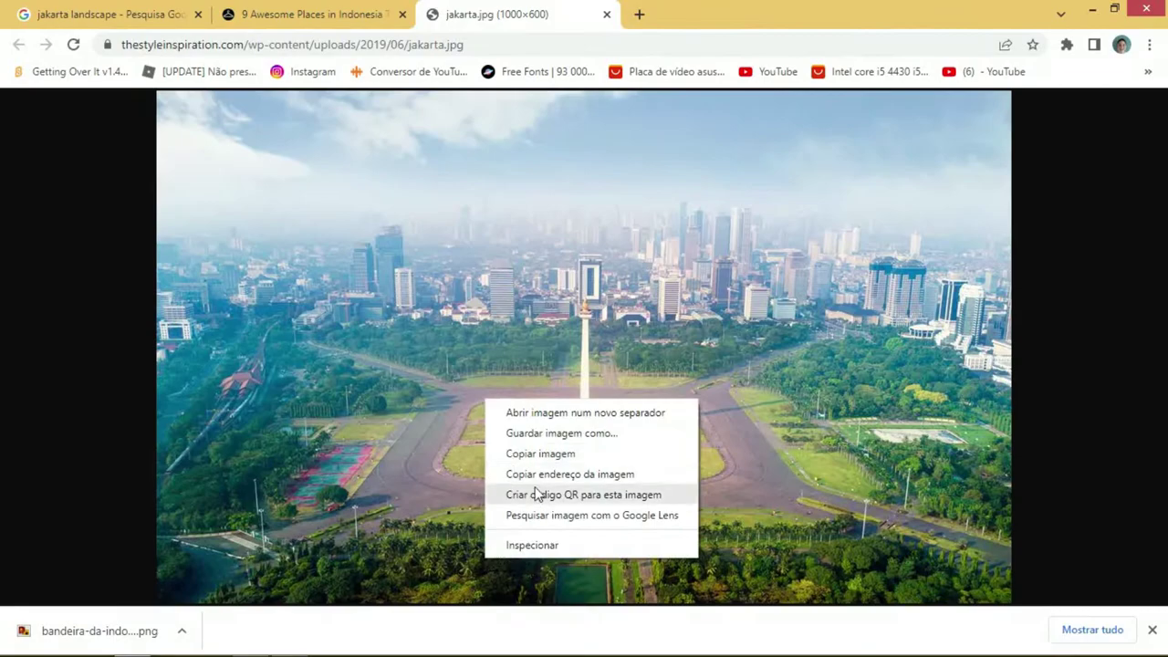
{"action": "left_click", "coordinate": [532, 450]}
Switch to Photoshop, paste the Jakarta photo and enlarge it to about 137% so it covers the INDONESIA title
{"action": "key", "text": "alt+Tab"}
{"action": "key", "text": "ctrl+v"}
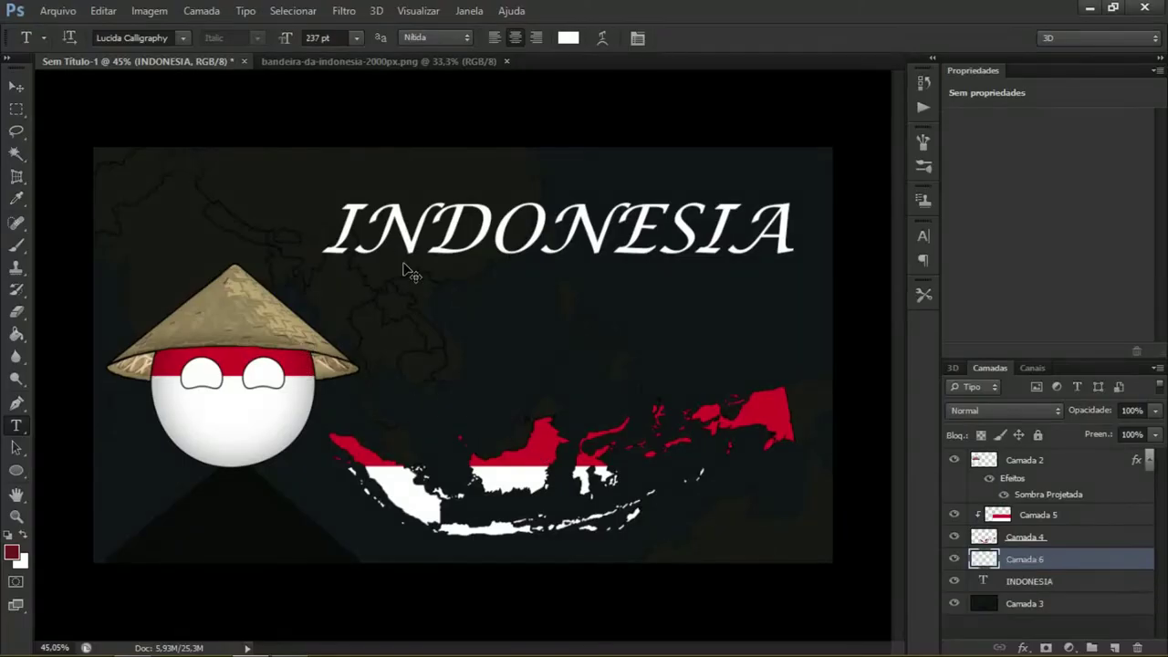
{"action": "left_click_drag", "start_coordinate": [462, 340], "coordinate": [472, 249]}
{"action": "key", "text": "ctrl+t"}
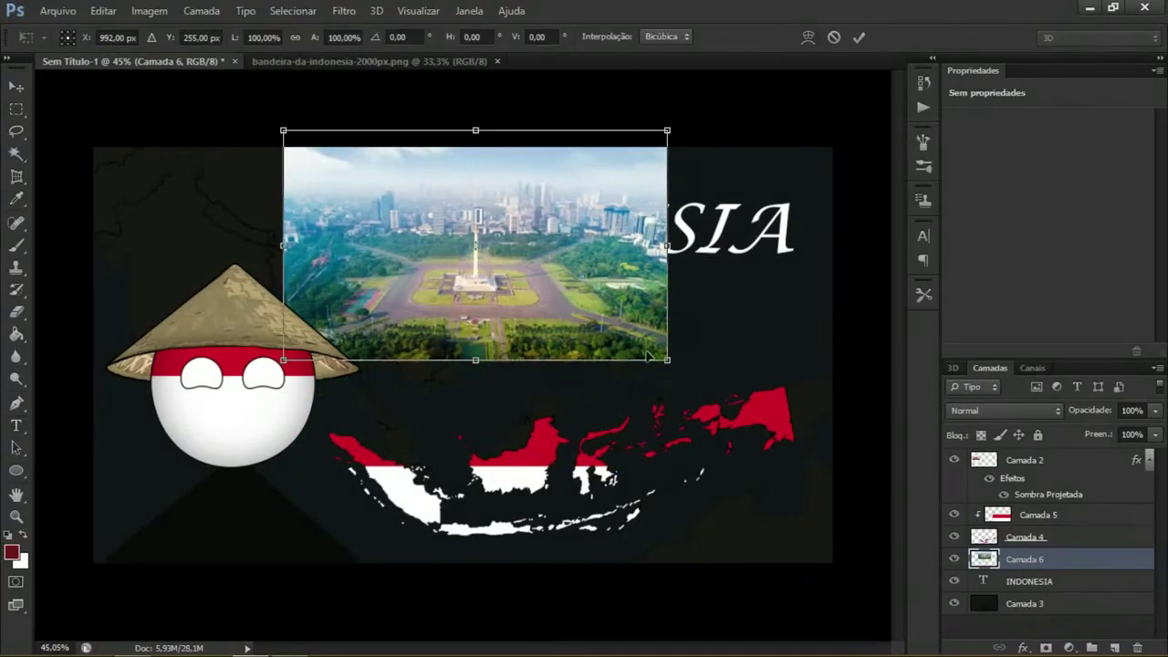
{"action": "left_click_drag", "start_coordinate": [668, 361], "coordinate": [810, 445]}
{"action": "left_click_drag", "start_coordinate": [748, 395], "coordinate": [757, 357]}
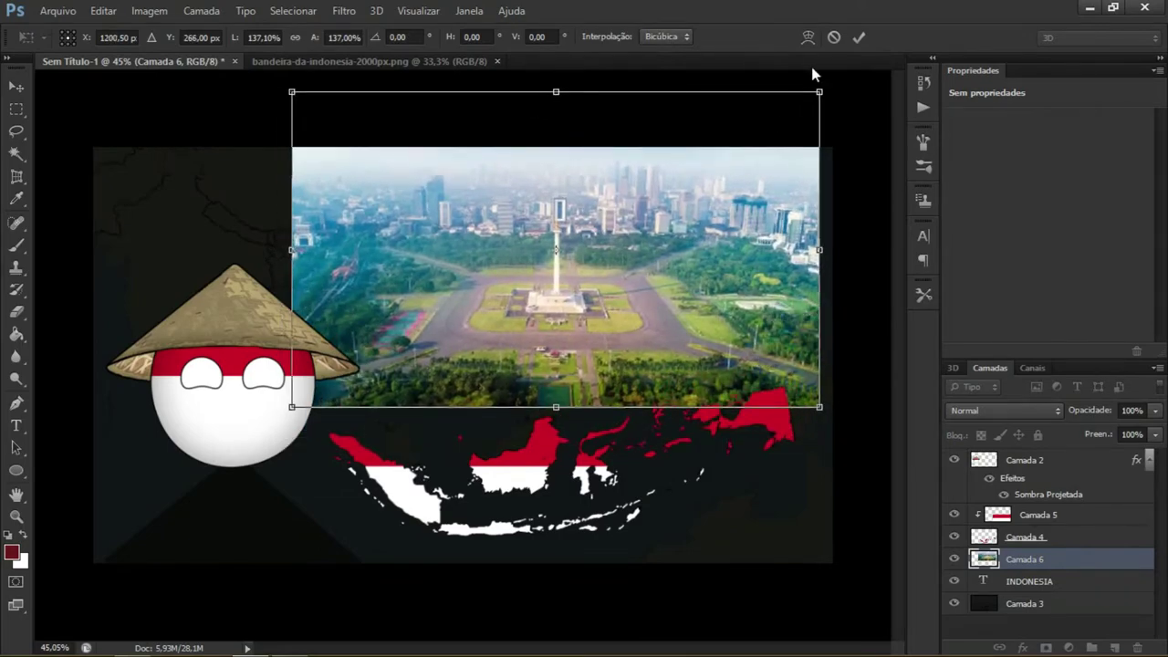
{"action": "key", "text": "Return"}
Clip the Jakarta photo to the INDONESIA text, scale it to about 93% and position it to fill the letters
{"action": "right_click", "coordinate": [1064, 566]}
{"action": "left_click", "coordinate": [832, 217]}
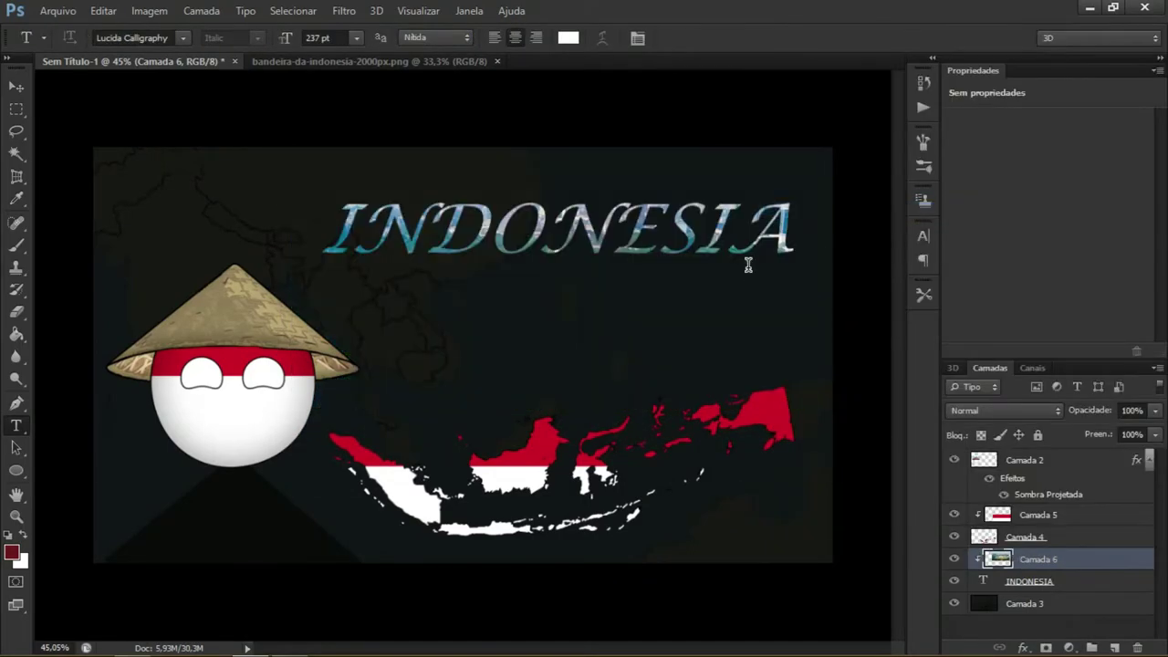
{"action": "key", "text": "ctrl+t"}
{"action": "left_click_drag", "start_coordinate": [827, 412], "coordinate": [803, 391]}
{"action": "left_click_drag", "start_coordinate": [293, 391], "coordinate": [311, 386]}
{"action": "left_click_drag", "start_coordinate": [410, 291], "coordinate": [415, 298]}
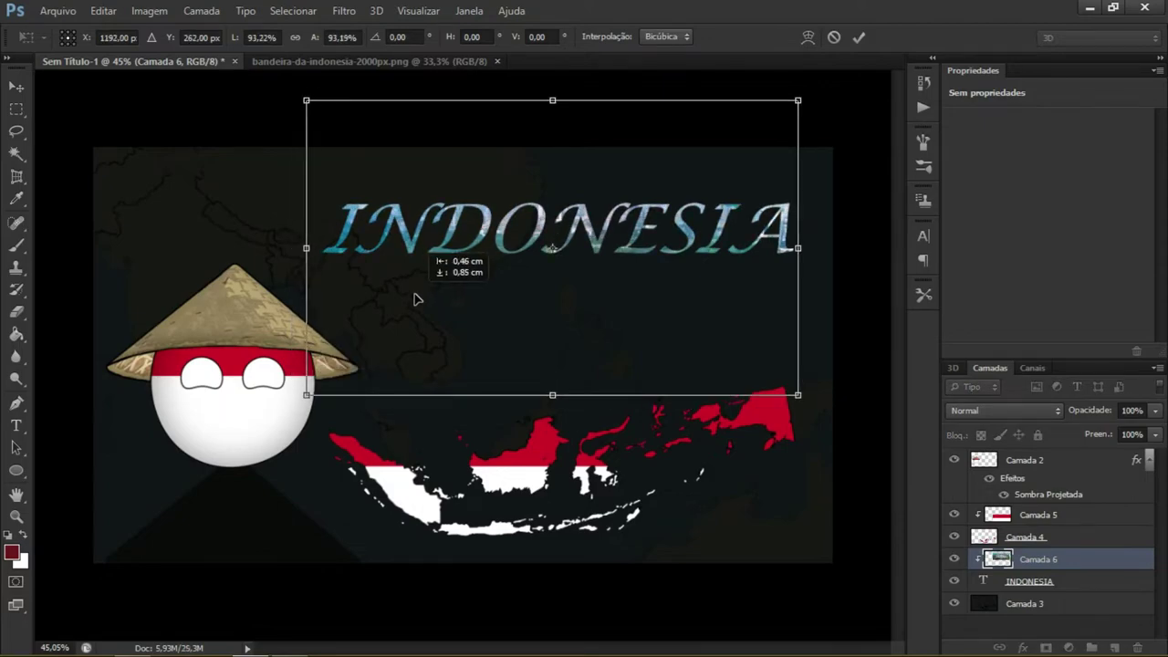
{"action": "left_click", "coordinate": [858, 37]}
Add a stroke and a black inner shadow with 0 px distance and 15 px size to the INDONESIA text layer
{"action": "key", "text": "t"}
{"action": "right_click", "coordinate": [1082, 589]}
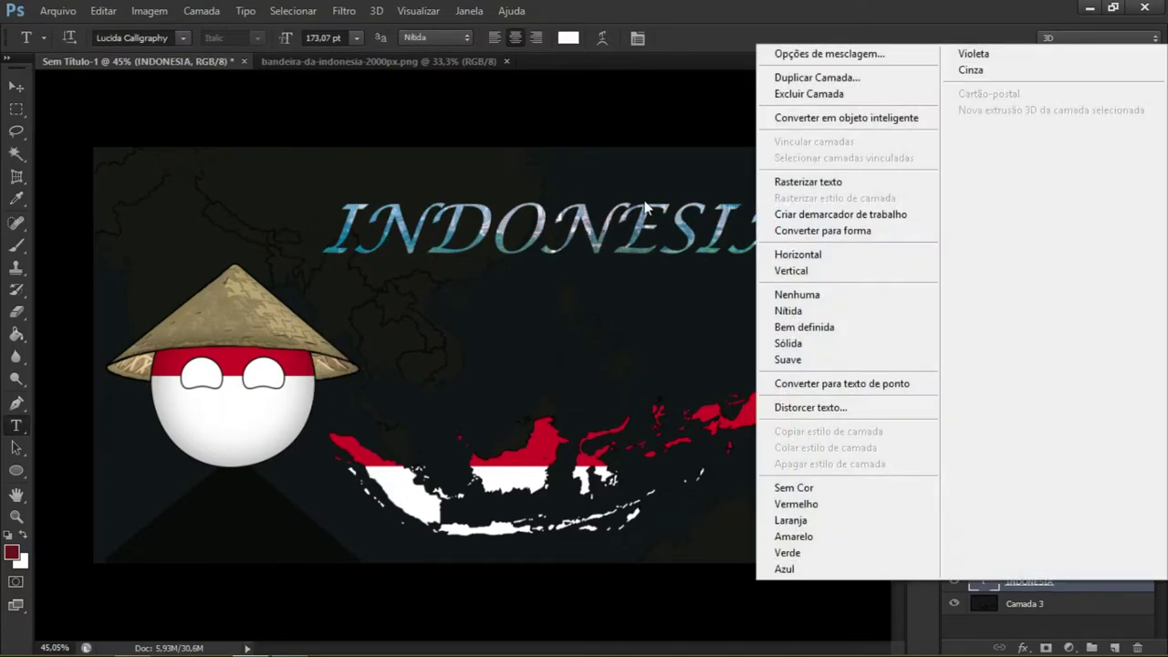
{"action": "left_click", "coordinate": [803, 53]}
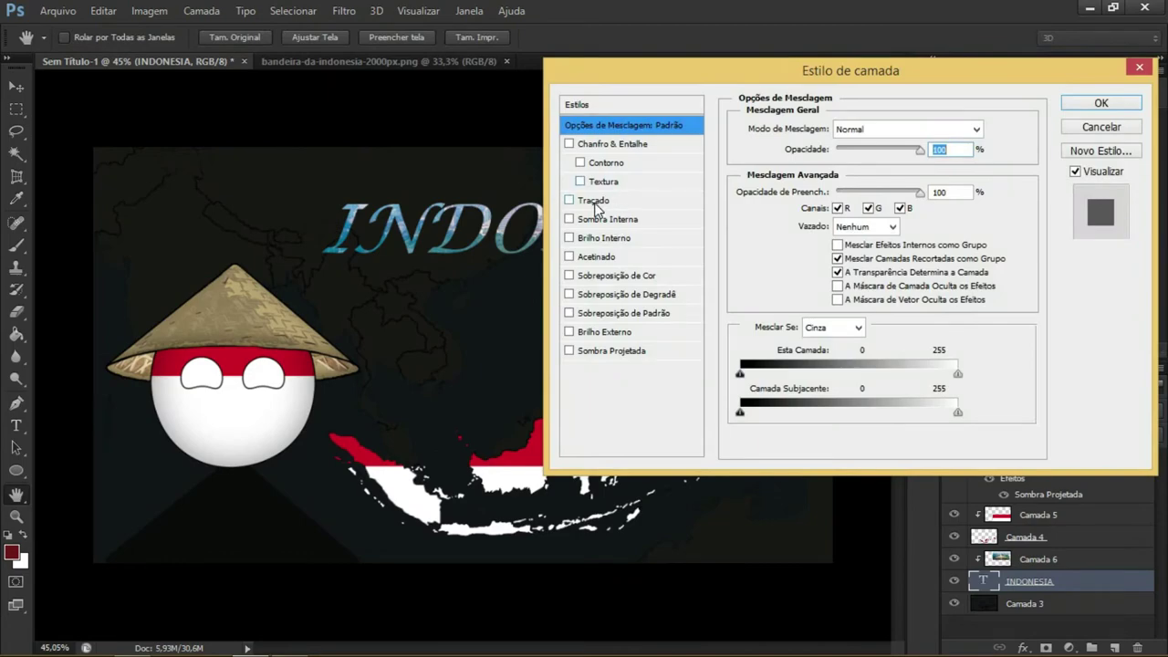
{"action": "left_click", "coordinate": [594, 201]}
{"action": "left_click", "coordinate": [602, 221]}
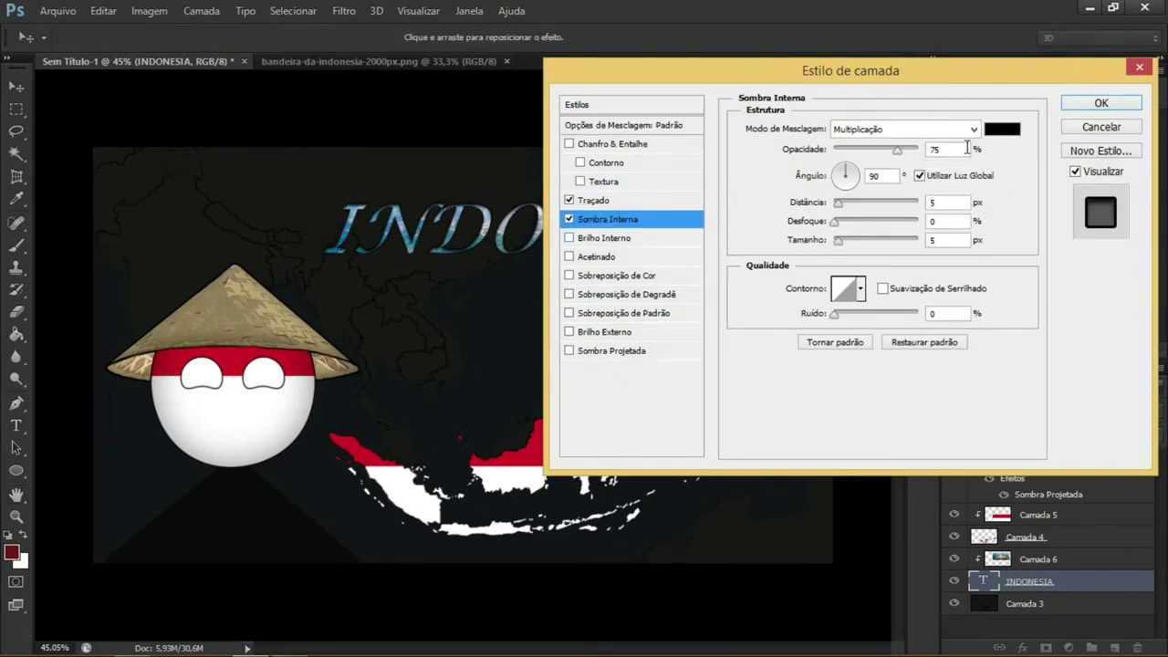
{"action": "left_click", "coordinate": [1004, 128]}
{"action": "left_click", "coordinate": [876, 317]}
{"action": "mouse_move", "coordinate": [842, 243]}
{"action": "left_mouse_down"}
{"action": "mouse_move", "coordinate": [854, 244]}
{"action": "mouse_move", "coordinate": [841, 244]}
{"action": "left_mouse_up"}
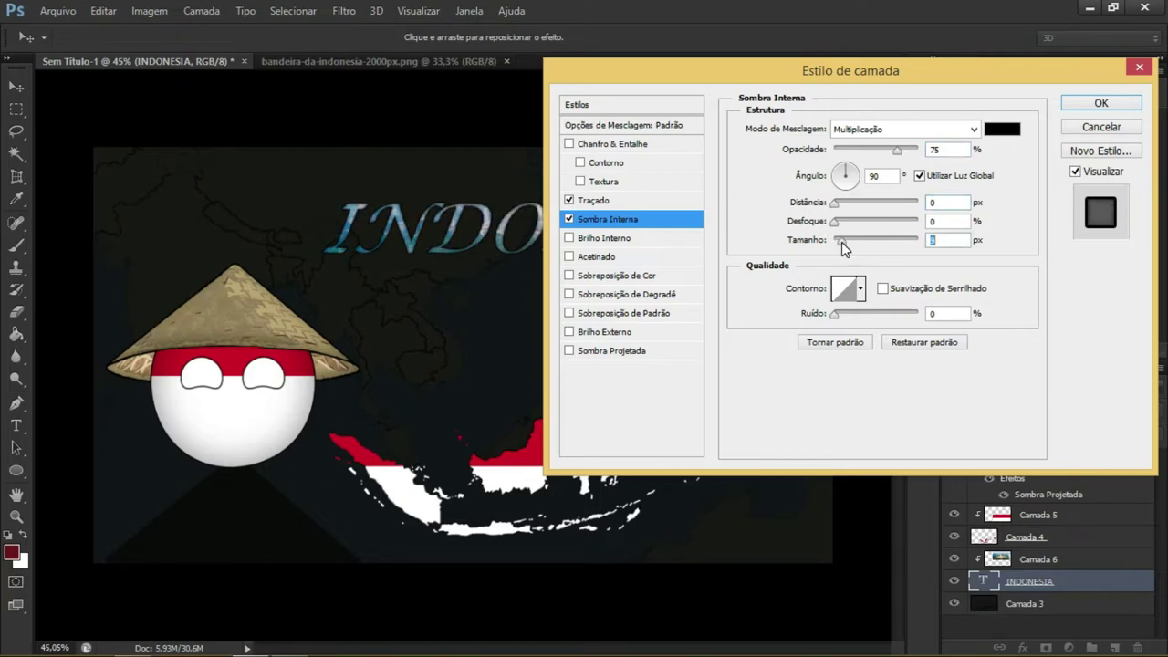
{"action": "type", "text": "15"}
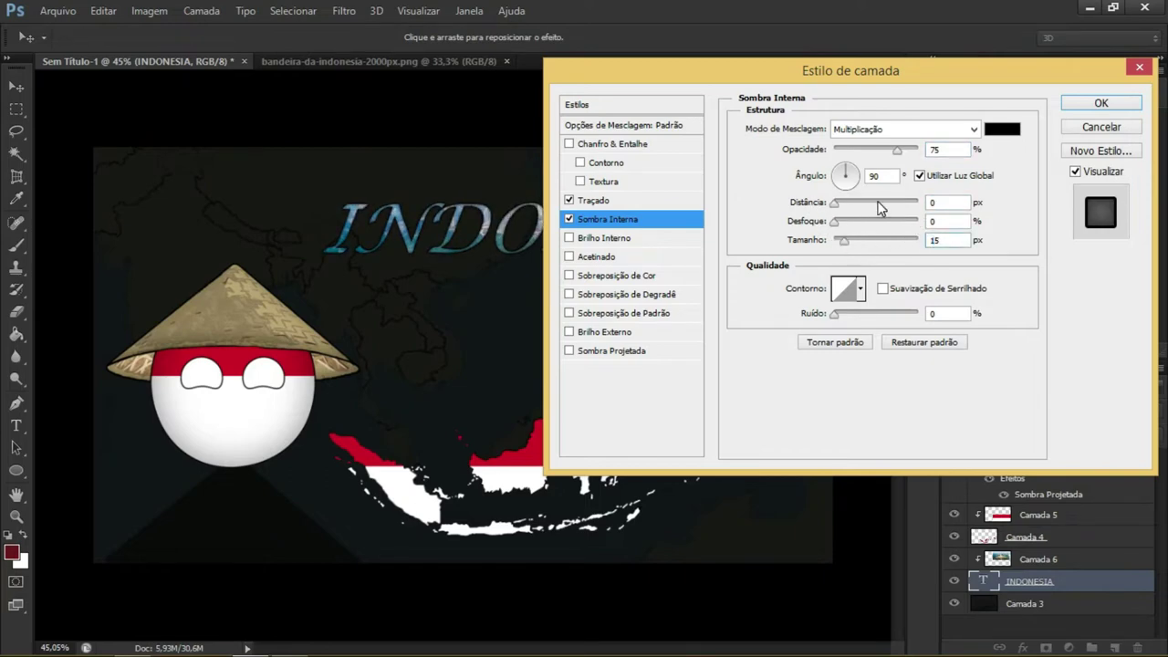
Add an inner glow to the INDONESIA text, using the near-white color fbfbfb sampled from the countryball
{"action": "left_click", "coordinate": [606, 238]}
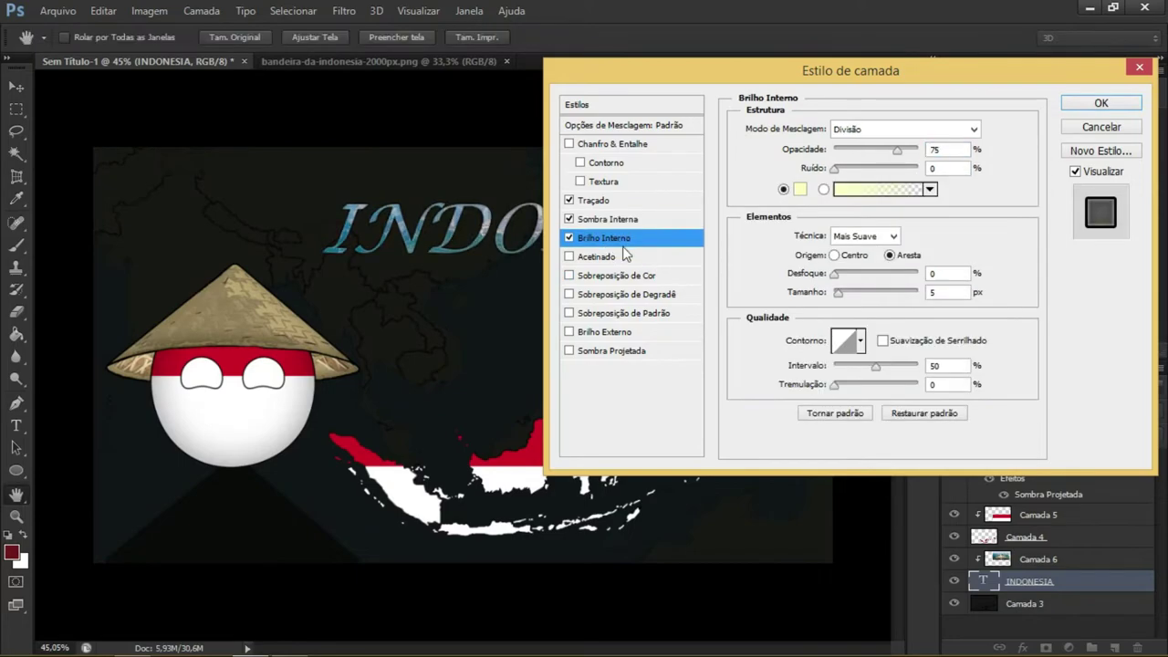
{"action": "left_click", "coordinate": [799, 190]}
{"action": "left_click", "coordinate": [290, 400]}
{"action": "left_click", "coordinate": [882, 316]}
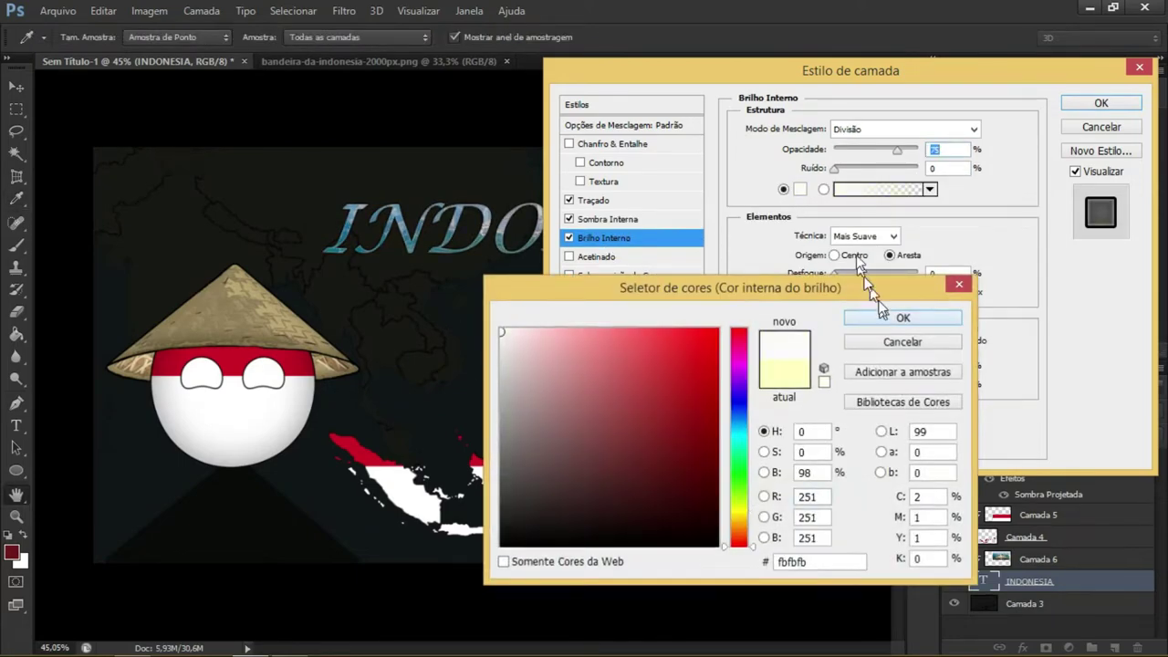
{"action": "left_click_drag", "start_coordinate": [940, 293], "coordinate": [916, 287]}
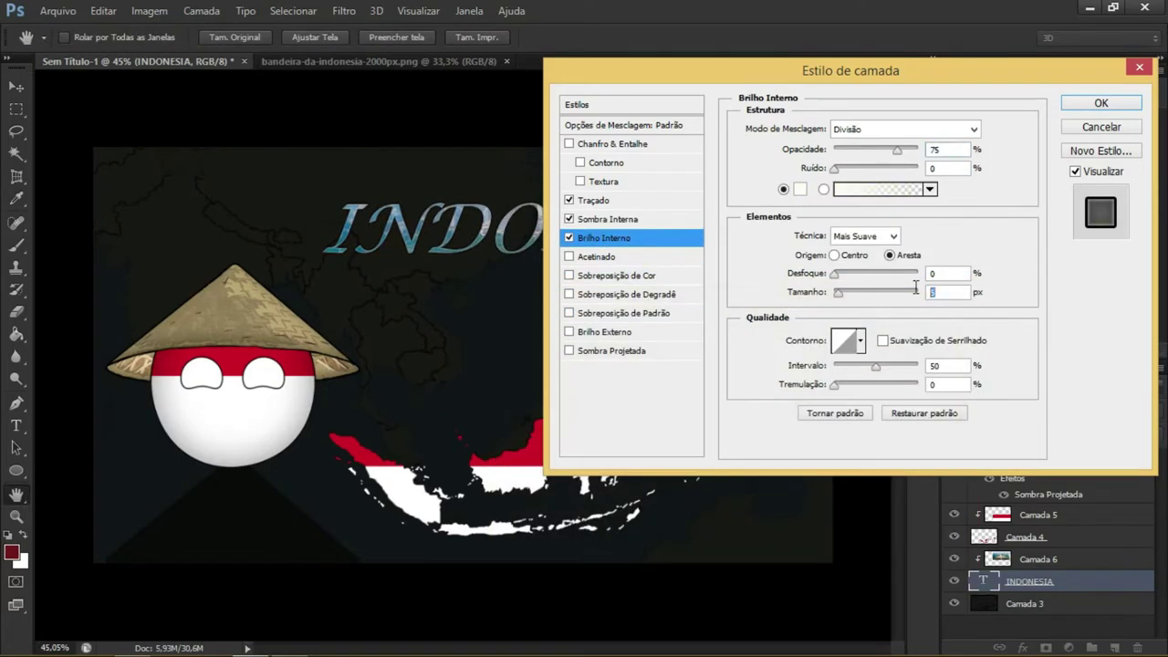
Add an outer glow in the flag's red to the INDONESIA text with 10% spread and 15 px size, and apply the layer style
{"action": "left_click", "coordinate": [617, 336]}
{"action": "left_click", "coordinate": [800, 190]}
{"action": "left_click", "coordinate": [308, 356]}
{"action": "left_click", "coordinate": [899, 318]}
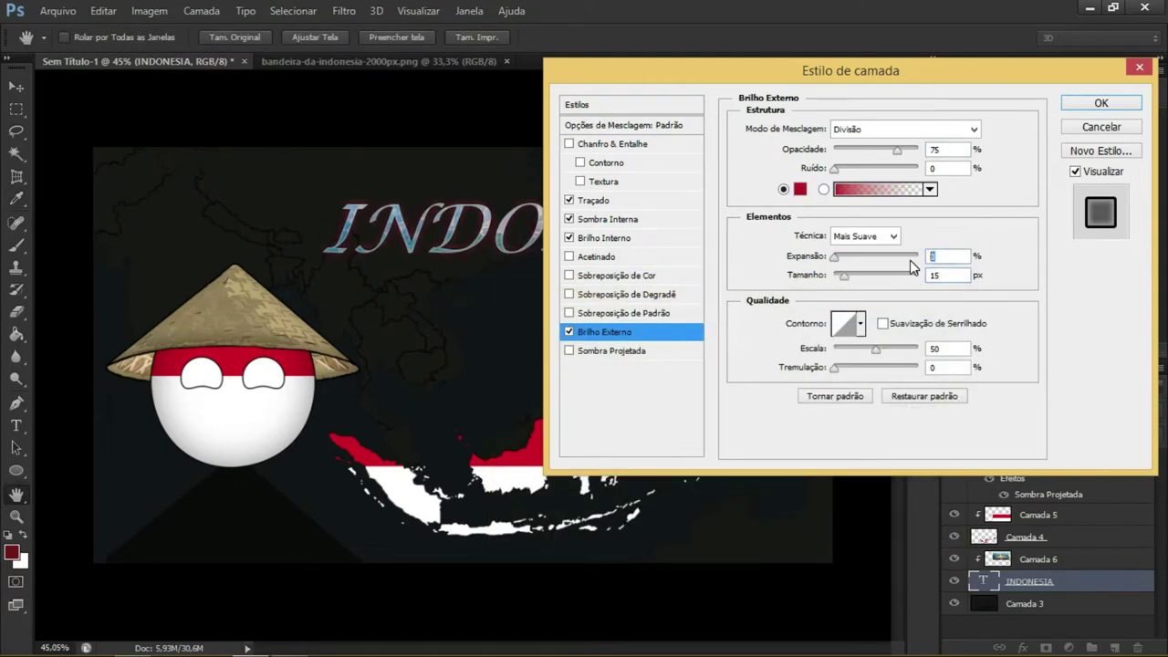
{"action": "type", "text": "10"}
{"action": "key", "text": "Return"}
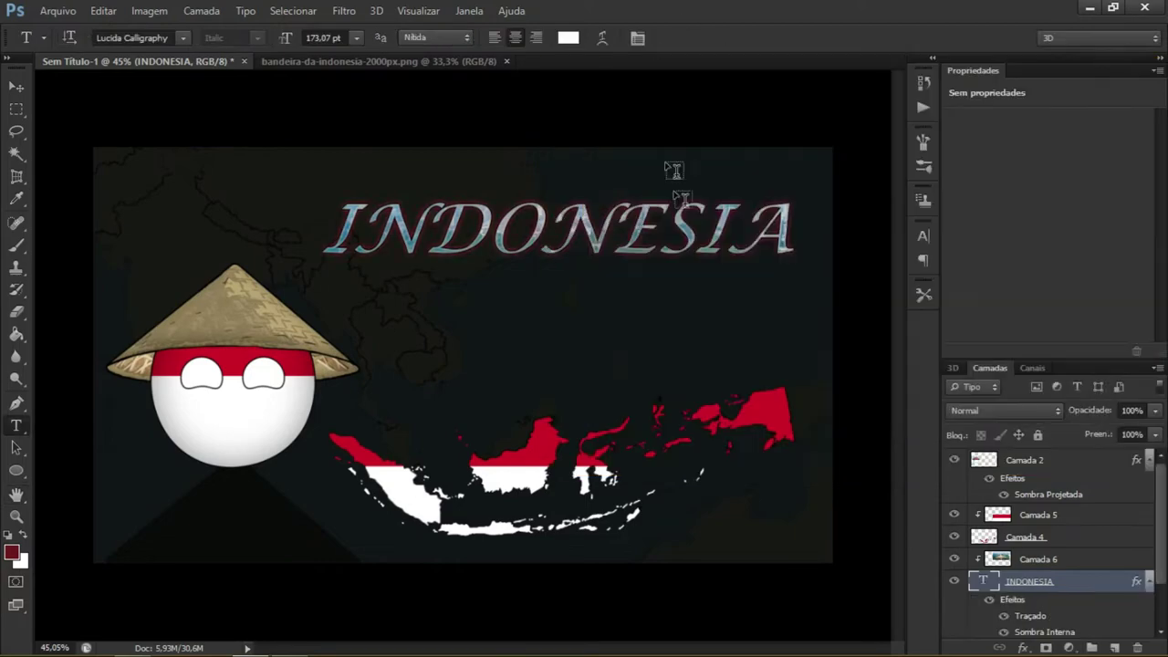
Add a 4 px black outside stroke to the islands layer Camada 4
{"action": "right_click", "coordinate": [1086, 537]}
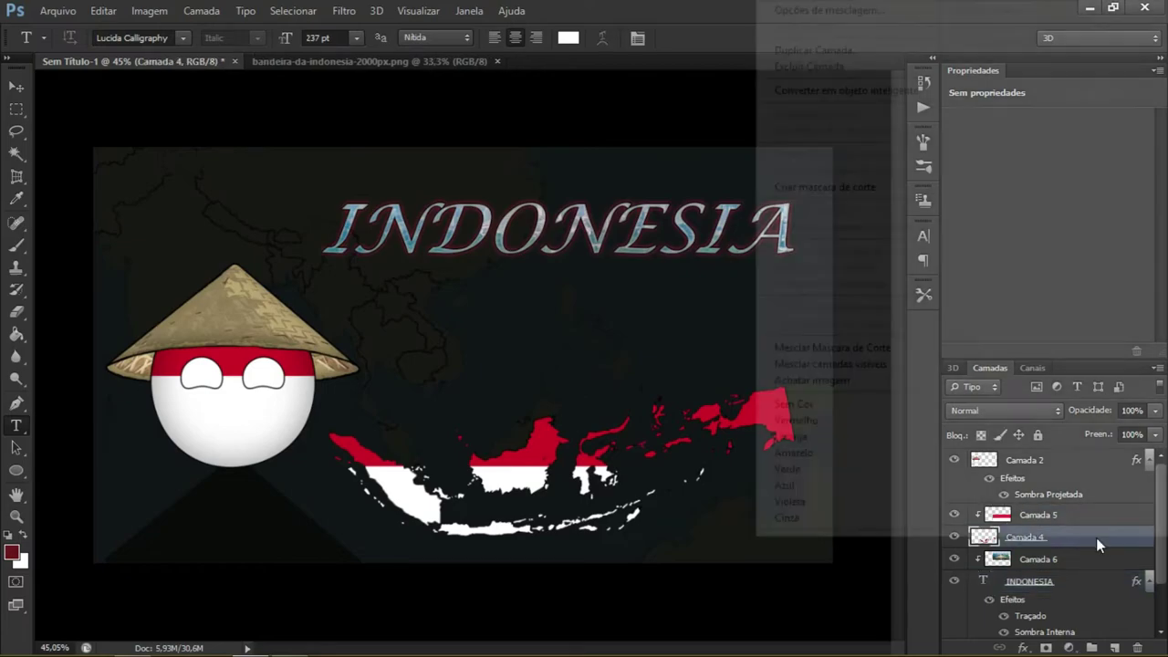
{"action": "left_click", "coordinate": [821, 8]}
{"action": "left_click", "coordinate": [594, 200]}
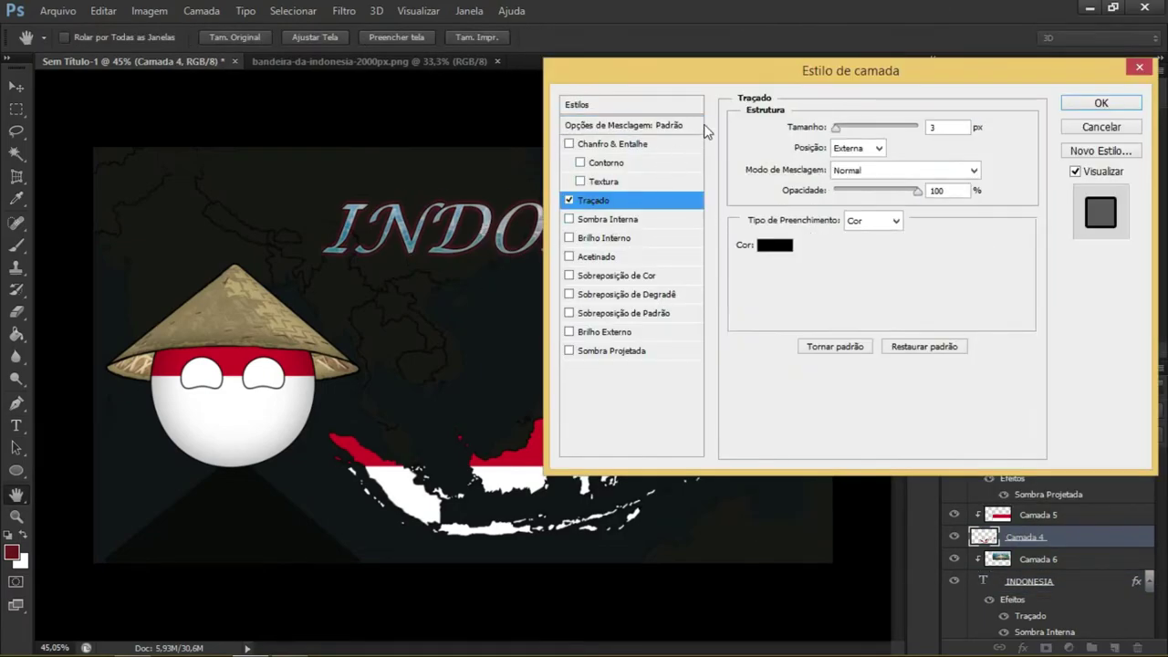
{"action": "double_click", "coordinate": [953, 127]}
{"action": "type", "text": "4"}
Give the islands an inner shadow with 0 px distance and 25 px size, and apply the layer style
{"action": "left_click", "coordinate": [610, 221]}
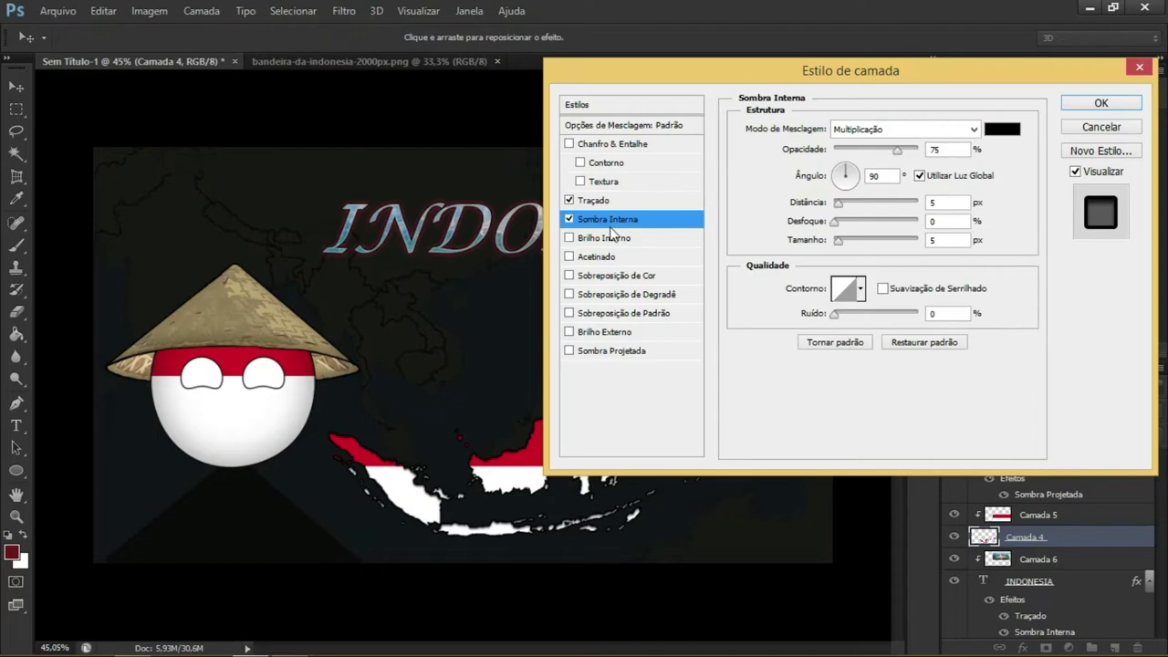
{"action": "left_click", "coordinate": [810, 204]}
{"action": "type", "text": "2"}
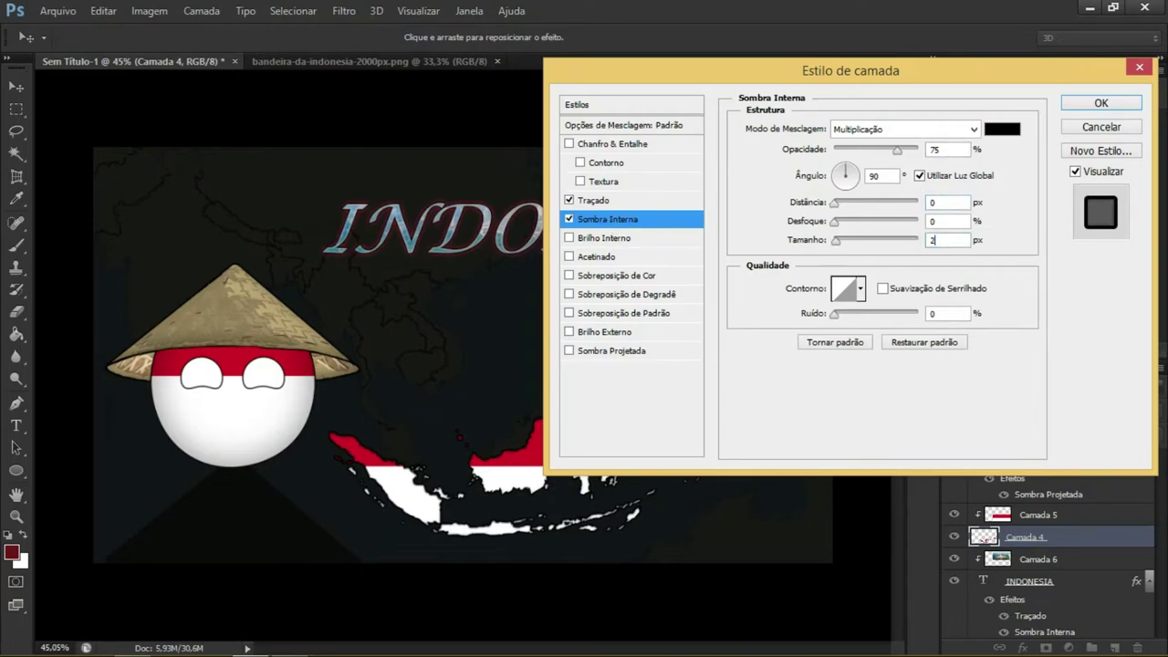
{"action": "type", "text": "5"}
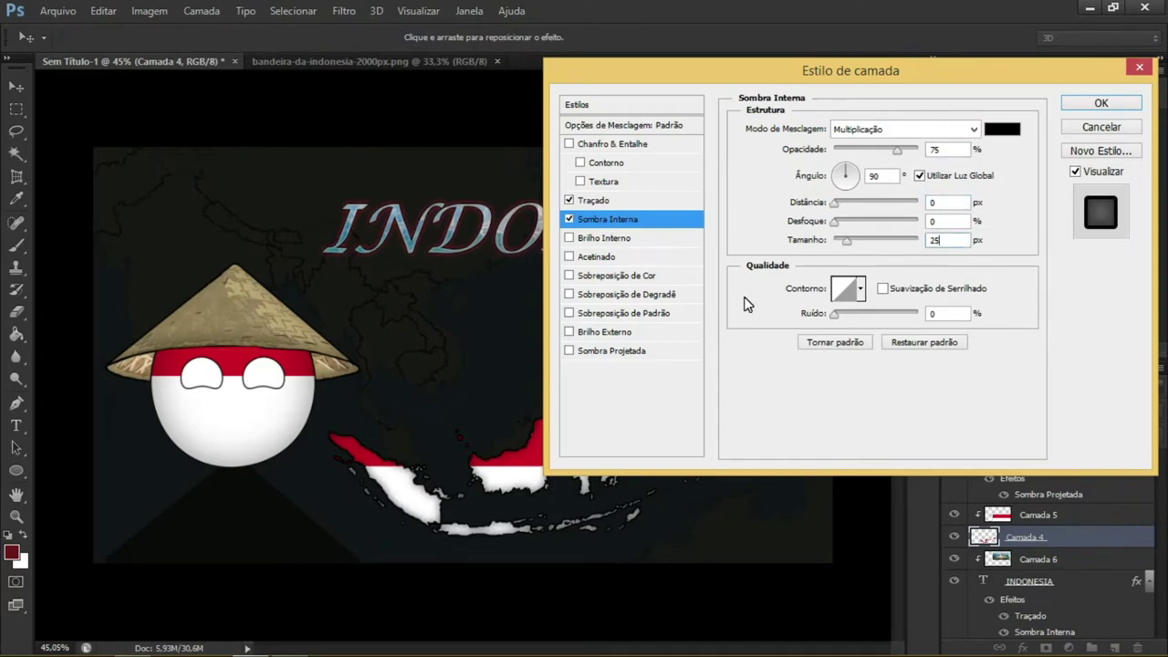
{"action": "key", "text": "Return"}
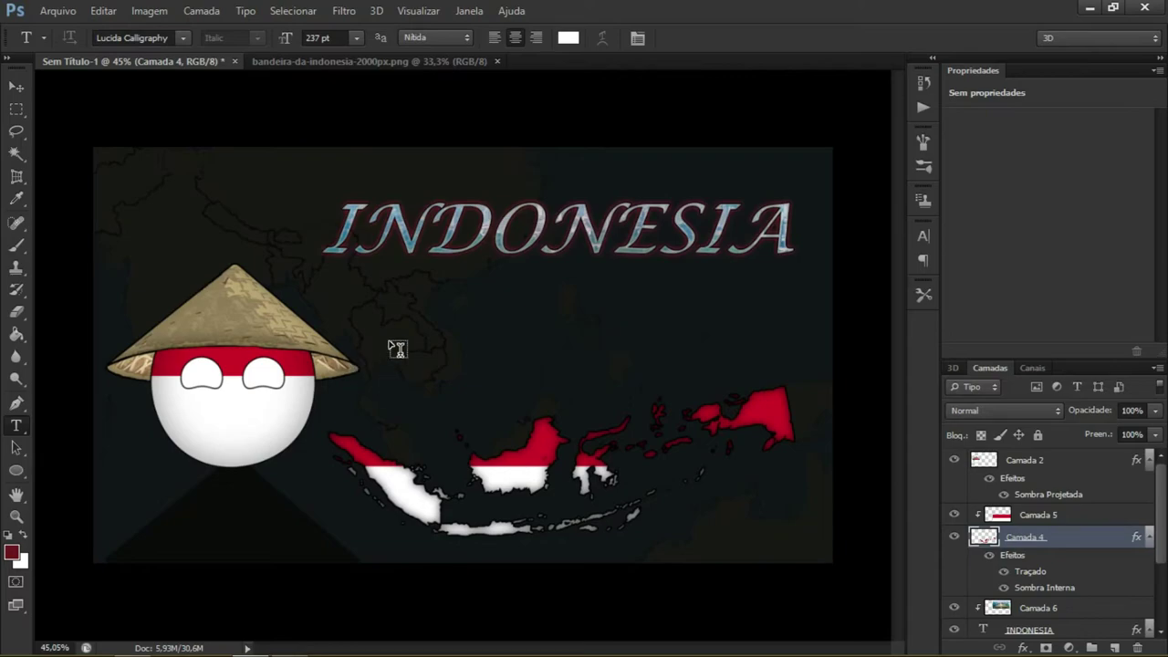
Save the artwork as a JPEG named "INDONESIA - Mapa & Countryball by" followed by the author's handle, keeping the offered JPEG options
{"action": "left_click", "coordinate": [57, 10]}
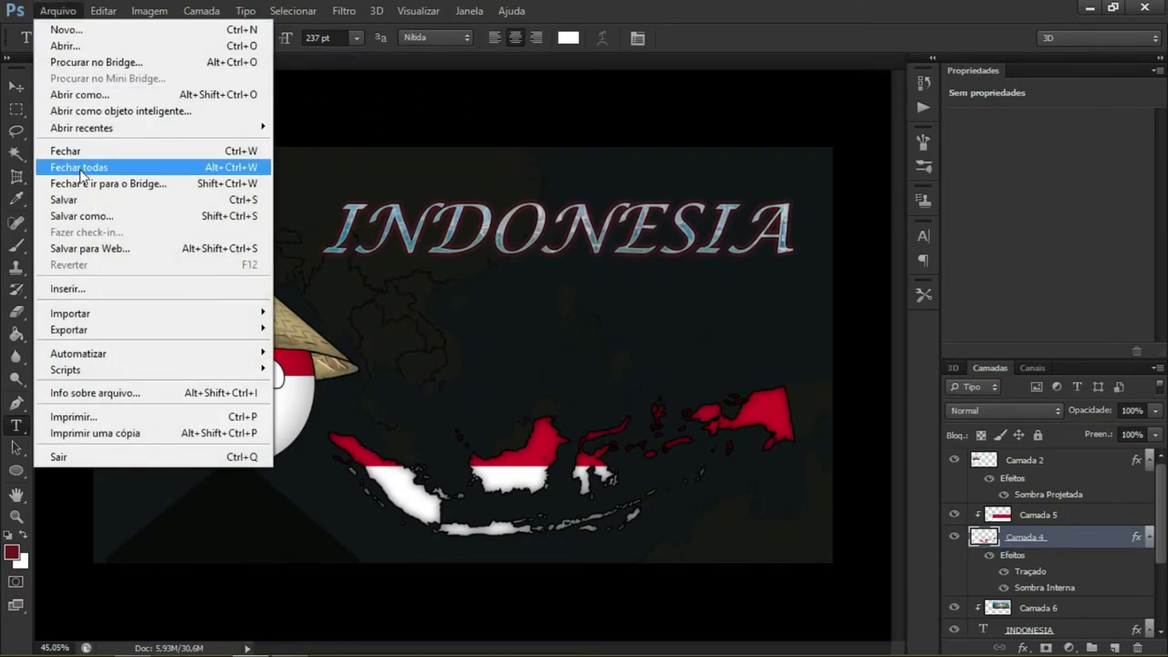
{"action": "left_click", "coordinate": [91, 219]}
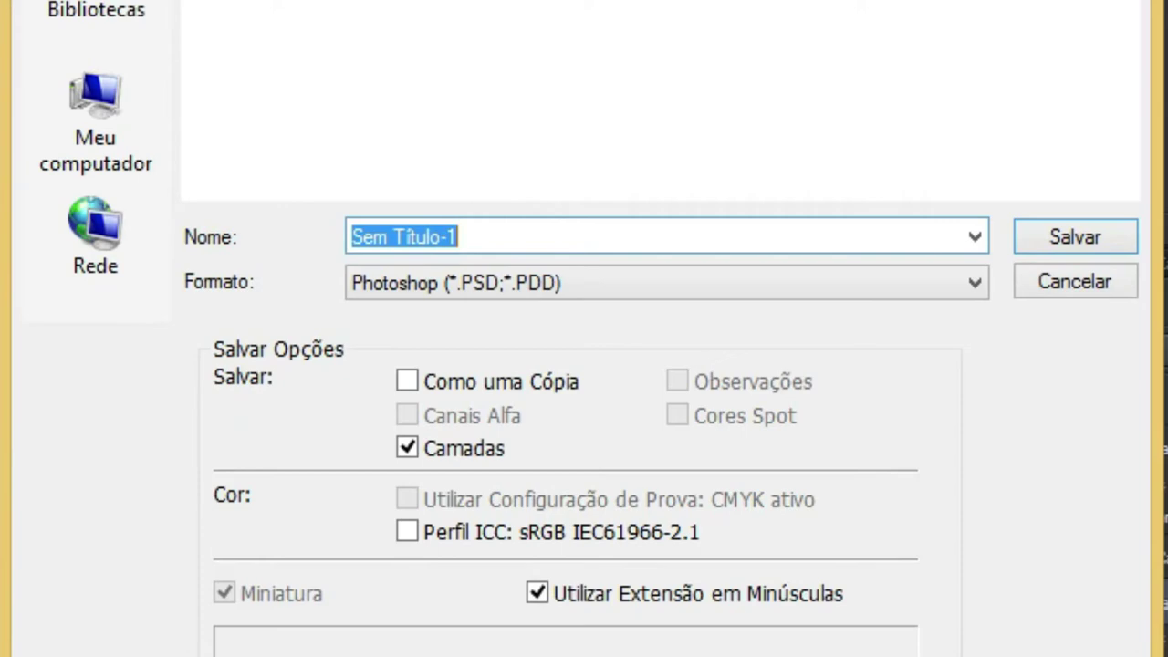
{"action": "type", "text": "INDONESIA -"}
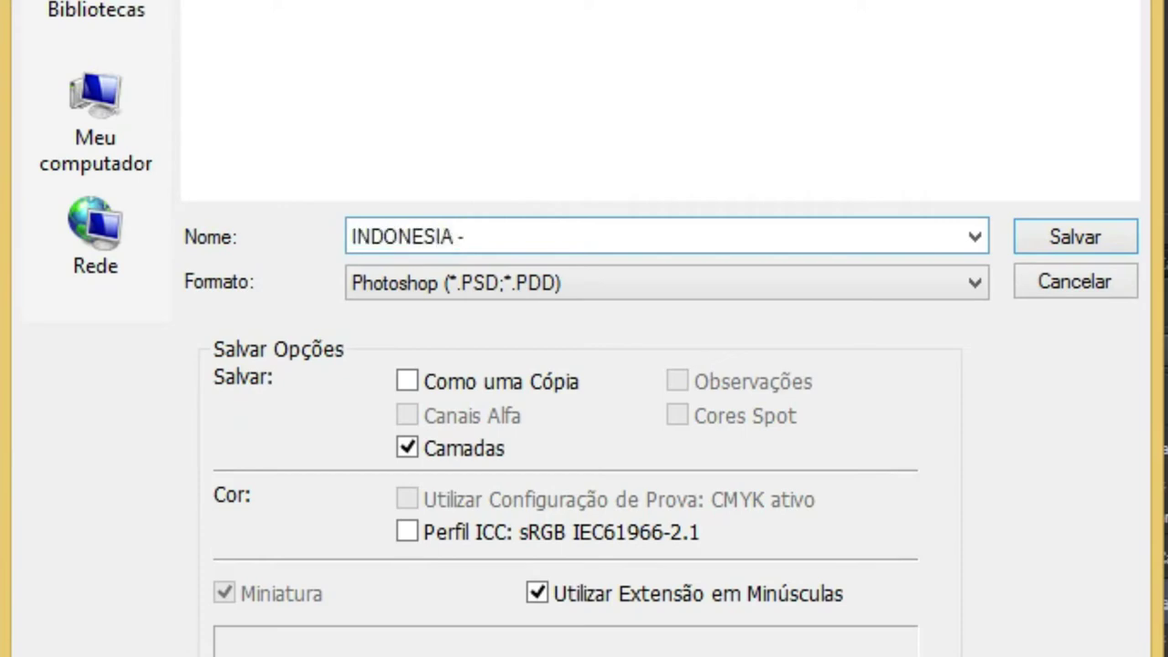
{"action": "type", "text": " Mapa & Countryball by me."}
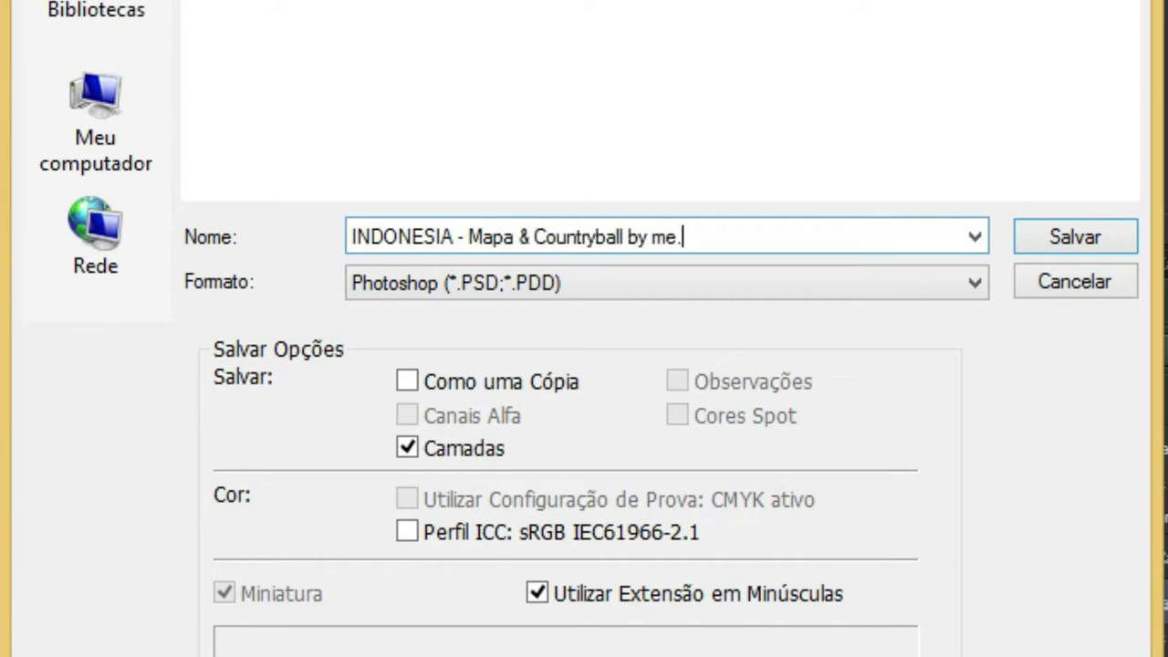
{"action": "left_click", "coordinate": [718, 283]}
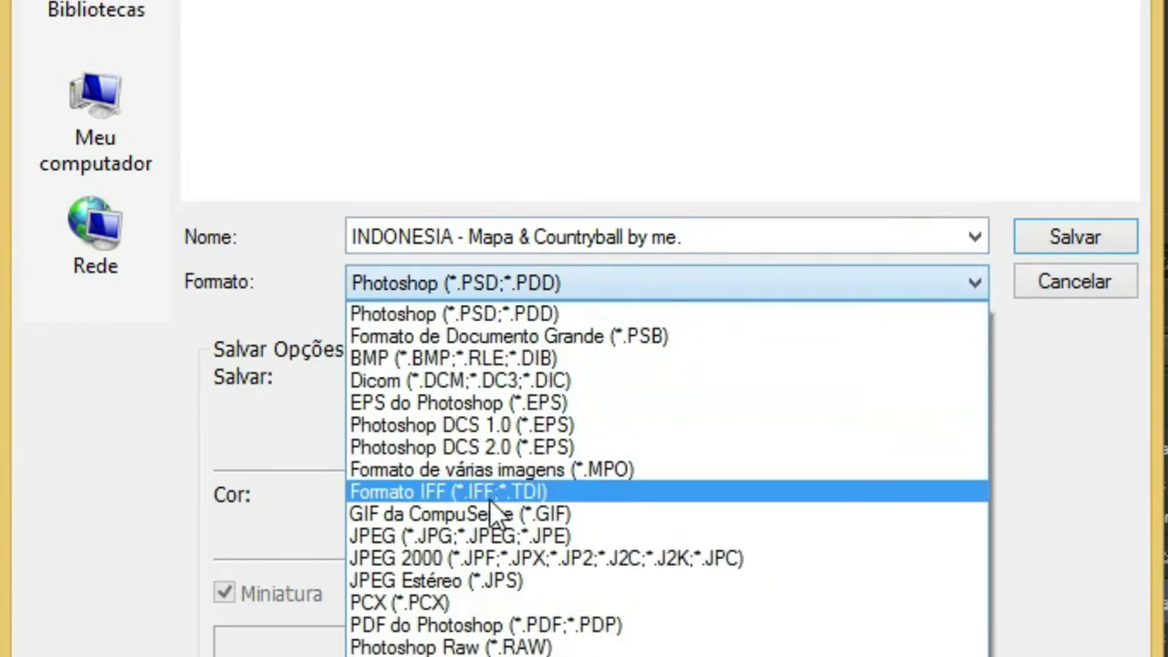
{"action": "left_click", "coordinate": [486, 540]}
{"action": "left_click", "coordinate": [687, 242]}
{"action": "left_click", "coordinate": [683, 244]}
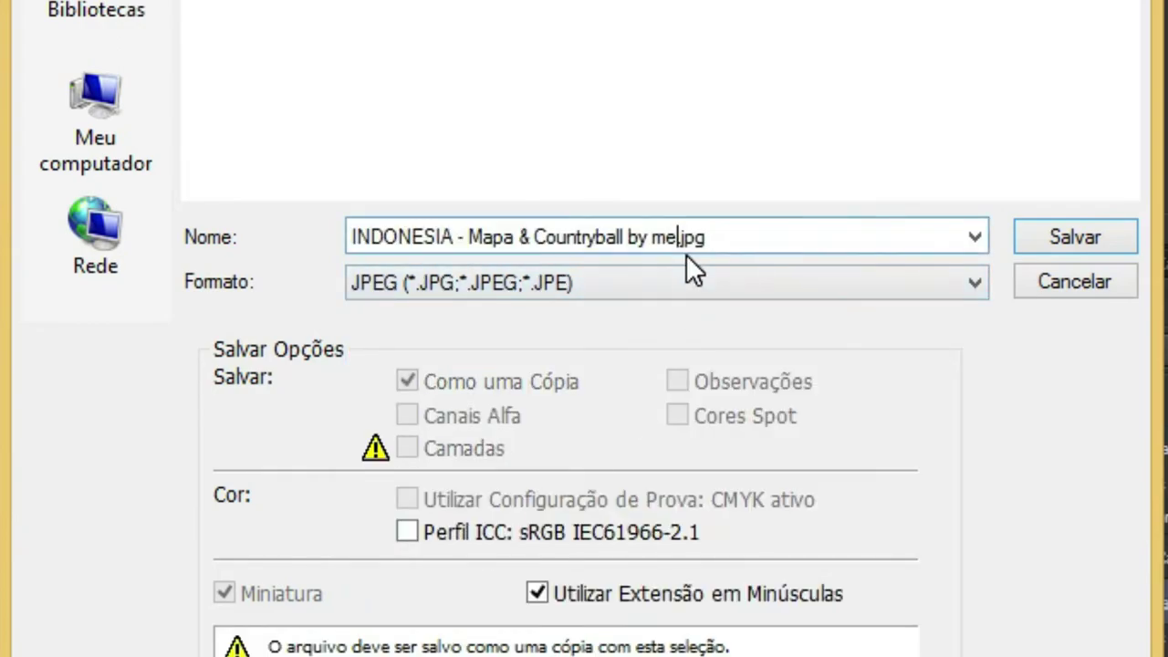
{"action": "type", "text": ".gu1ll3met"}
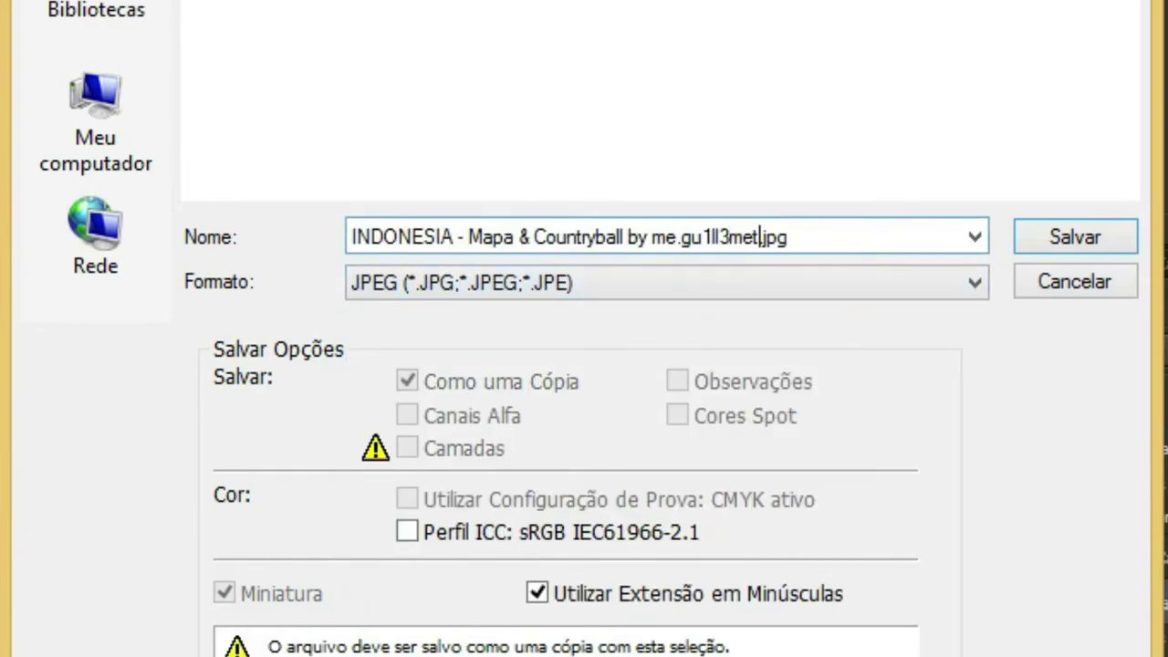
{"action": "key", "text": "Return"}
{"action": "key", "text": "Return"}
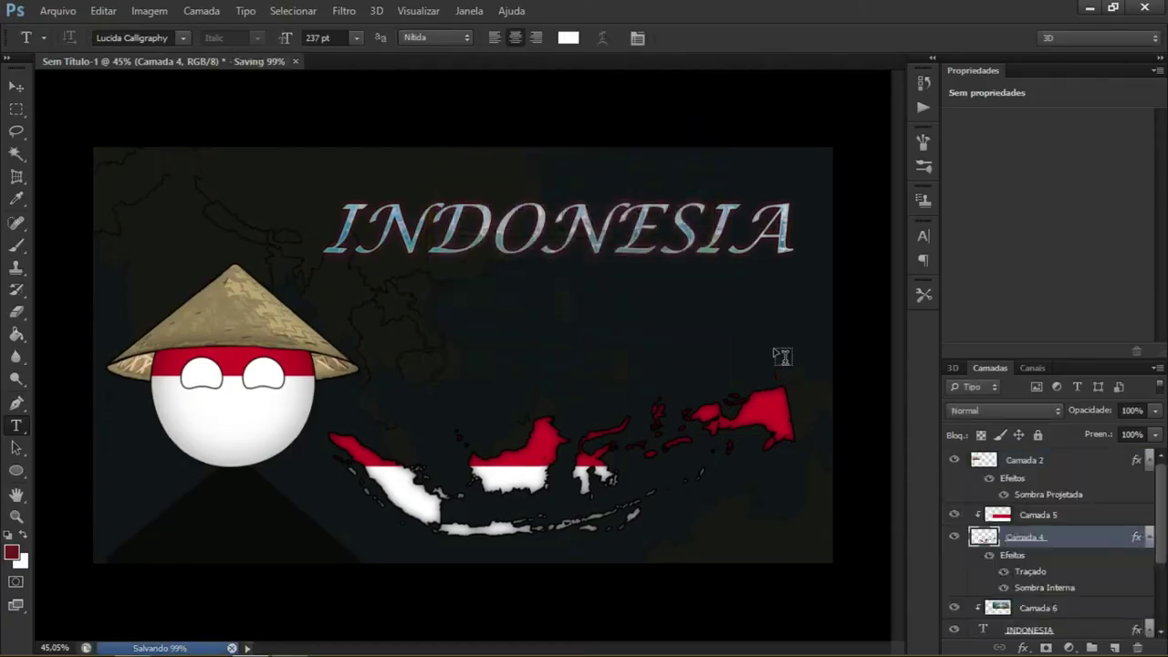
Save the layered artwork as a PSD named "INDONESIA - Mapa & Countryball by" followed by the author's handle
{"action": "left_click", "coordinate": [58, 10]}
{"action": "left_click", "coordinate": [104, 213]}
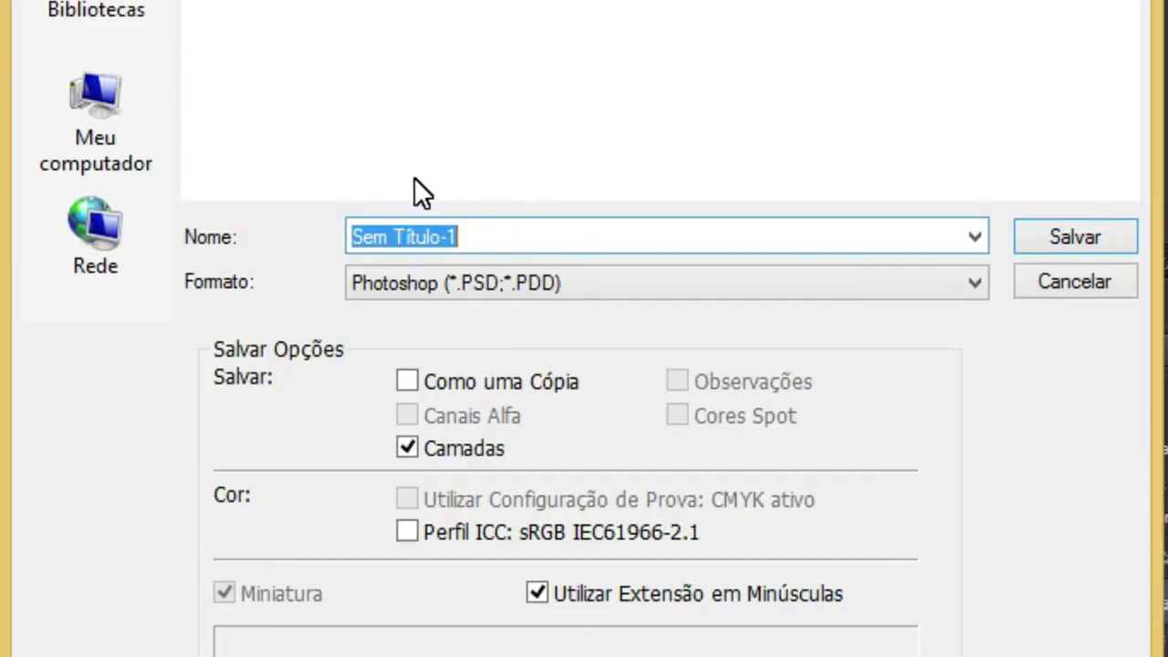
{"action": "type", "text": "In"}
{"action": "key", "text": "Down"}
{"action": "key", "text": "BackSpace"}
{"action": "key", "text": "BackSpace"}
{"action": "key", "text": "BackSpace"}
{"action": "type", "text": "psd"}
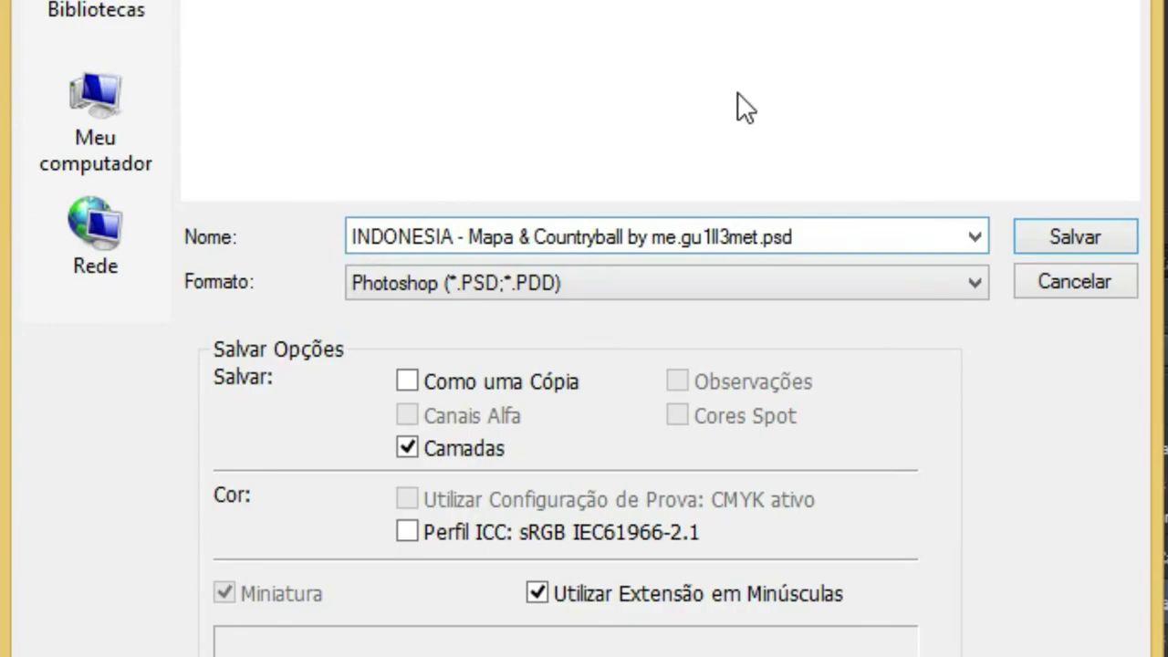
{"action": "key", "text": "Return"}
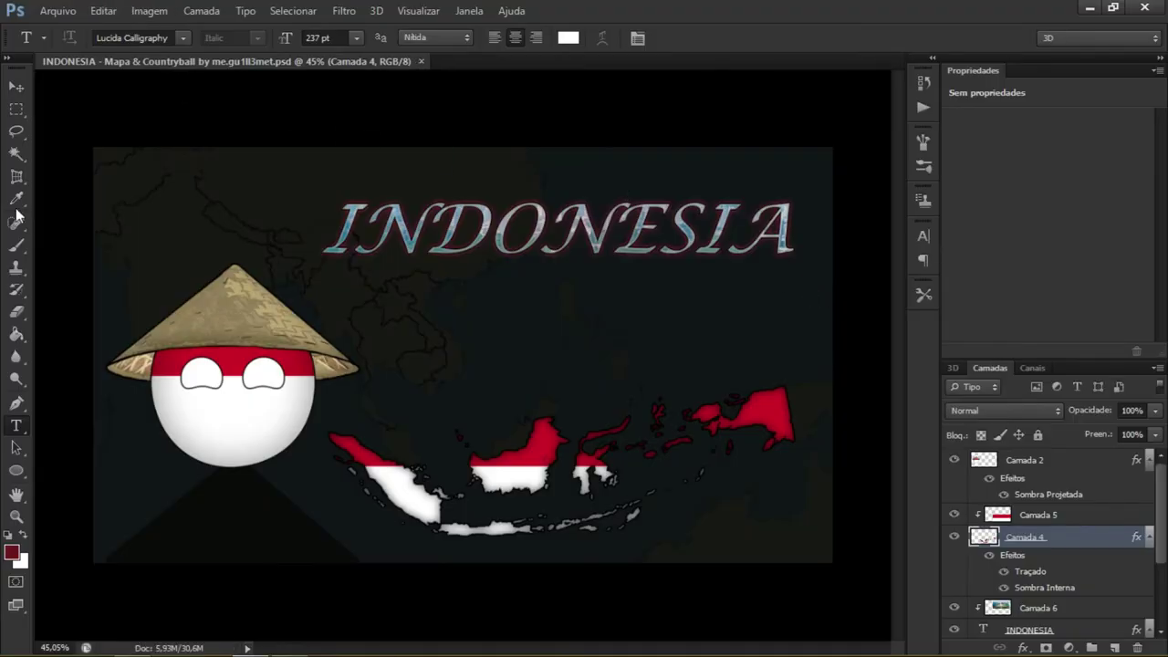
Create a new document from the 1280 px X 720 px preset
{"action": "left_click", "coordinate": [67, 10]}
{"action": "left_click", "coordinate": [73, 8]}
{"action": "left_click", "coordinate": [73, 9]}
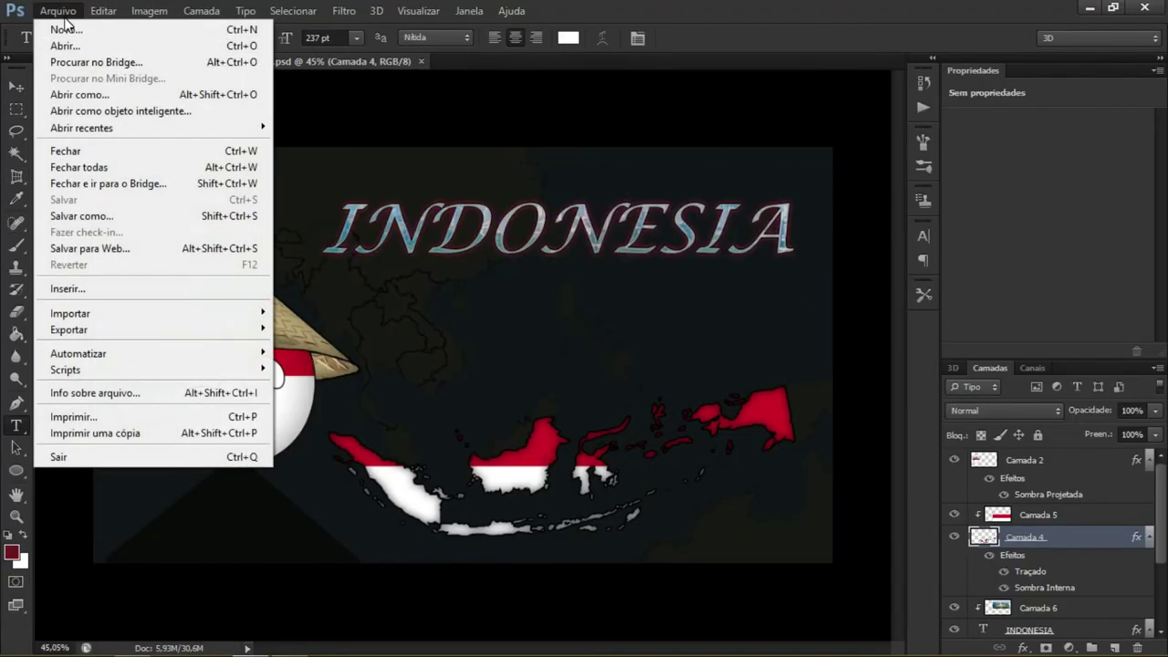
{"action": "left_click", "coordinate": [55, 25]}
{"action": "left_click", "coordinate": [438, 154]}
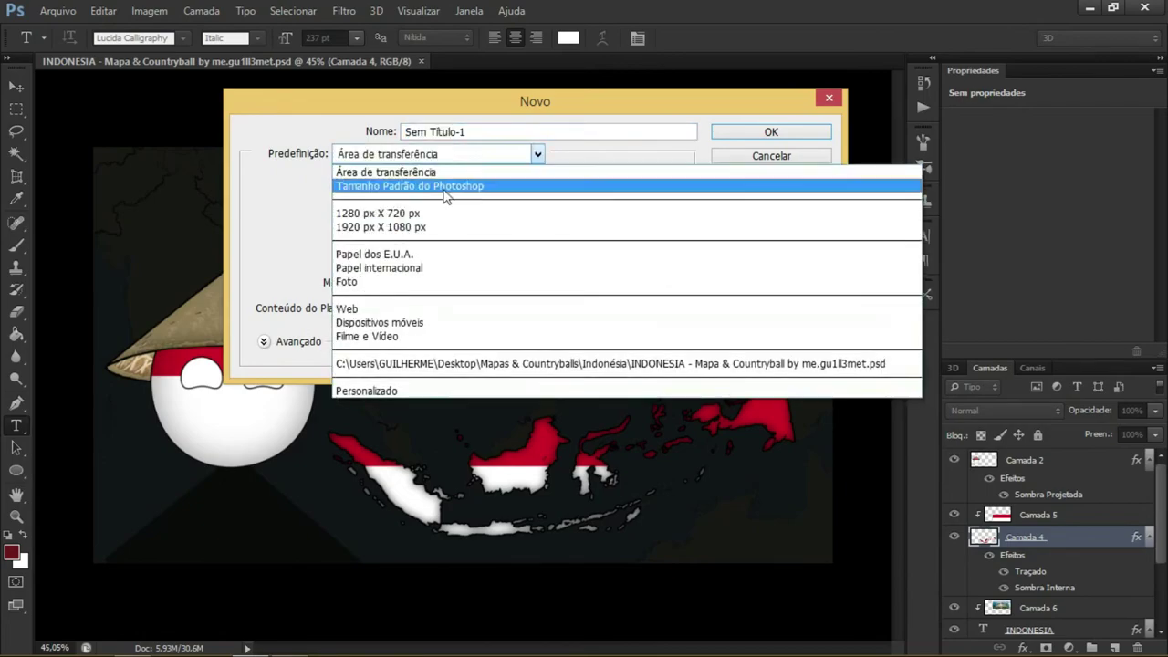
{"action": "left_click", "coordinate": [378, 213]}
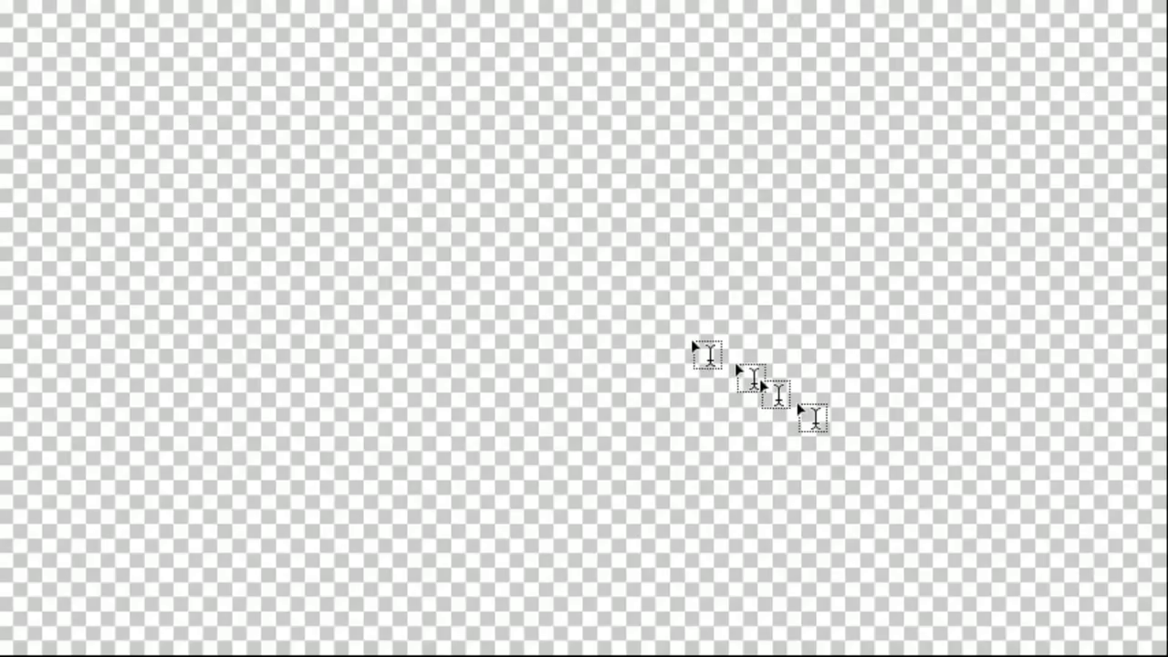
Draw a large text box across the middle of the blank canvas and set its text to black at 72 pt
{"action": "mouse_move", "coordinate": [144, 93]}
{"action": "left_mouse_down"}
{"action": "mouse_move", "coordinate": [1066, 582]}
{"action": "mouse_move", "coordinate": [1054, 571]}
{"action": "left_mouse_up"}
{"action": "left_click", "coordinate": [639, 1]}
{"action": "left_click", "coordinate": [899, 631]}
{"action": "left_click", "coordinate": [1166, 278]}
{"action": "left_click", "coordinate": [402, 2]}
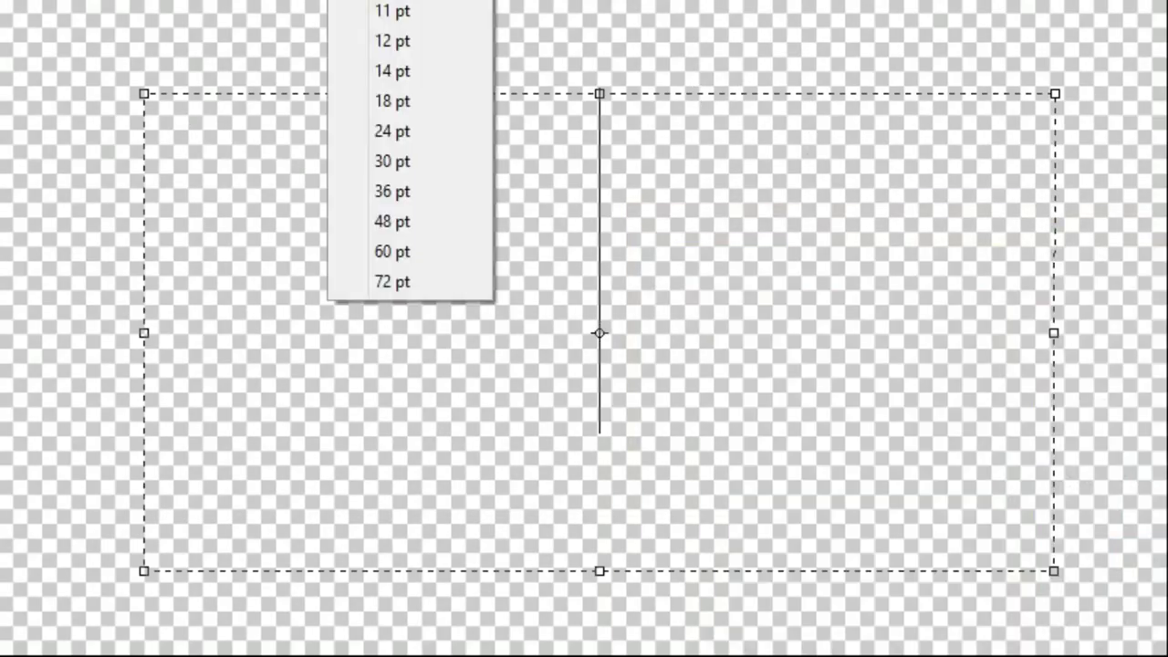
{"action": "left_click", "coordinate": [402, 11]}
{"action": "left_click", "coordinate": [402, 2]}
{"action": "left_click", "coordinate": [401, 133]}
{"action": "left_click", "coordinate": [411, 0]}
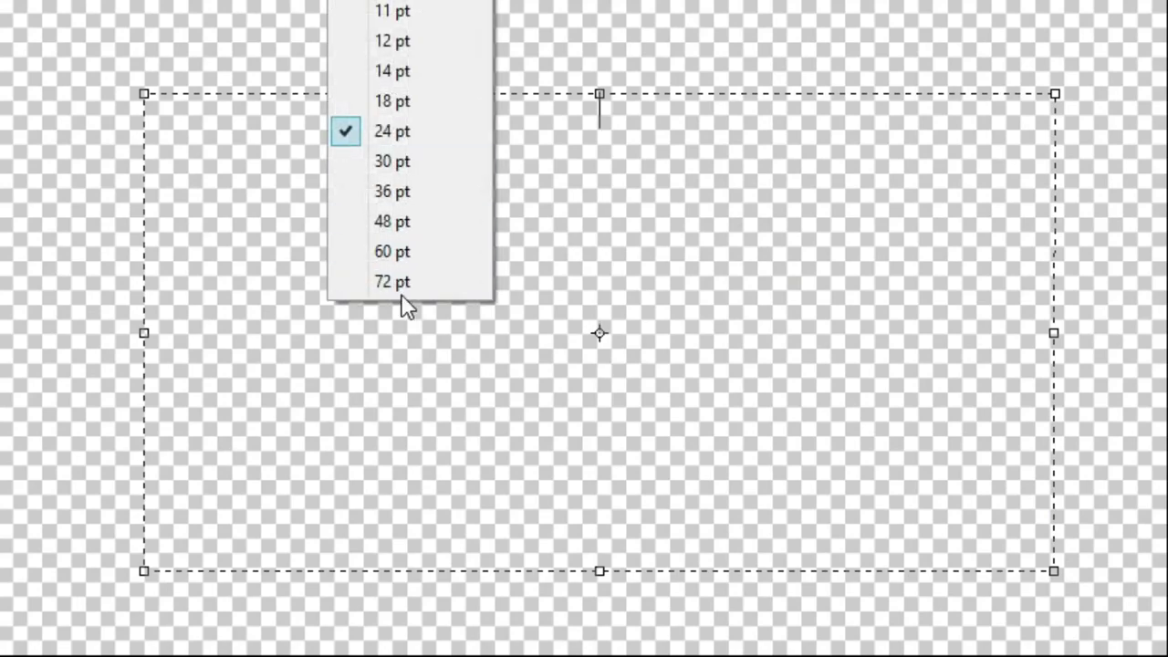
{"action": "left_click", "coordinate": [393, 279]}
Write "THANKS FOR", "WATCHING", "MY FRIEND" and ":3" on four separate lines in the text box
{"action": "type", "text": "THN"}
{"action": "key", "text": "BackSpace"}
{"action": "type", "text": "ANKS FOR"}
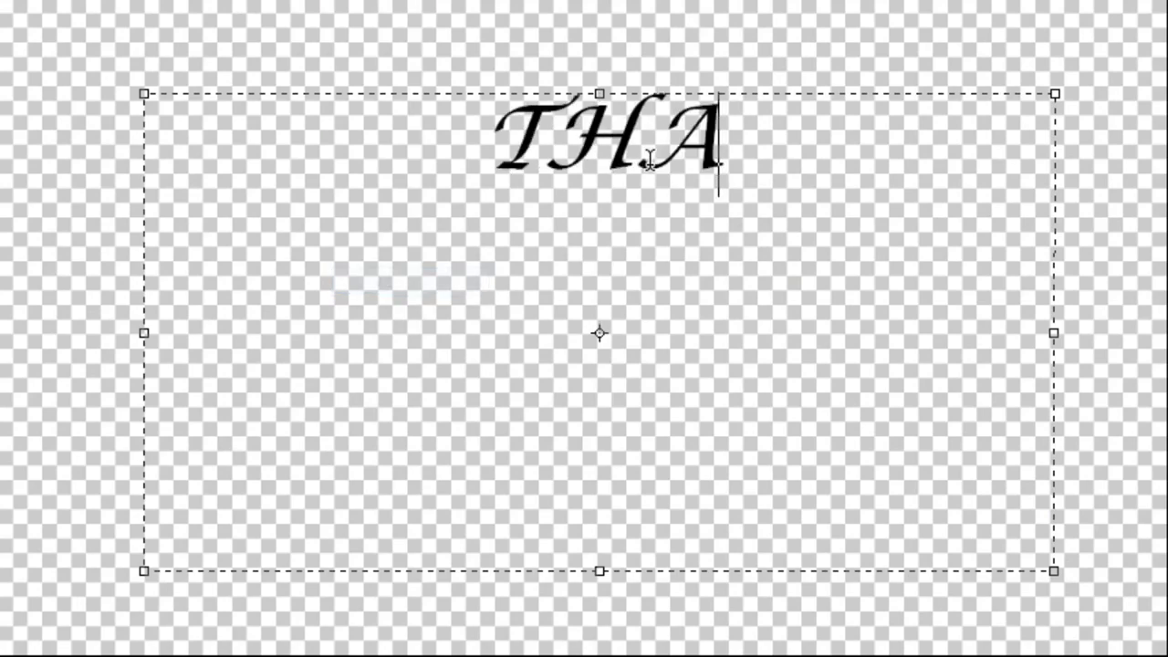
{"action": "key", "text": "Return"}
{"action": "type", "text": "WATCHING"}
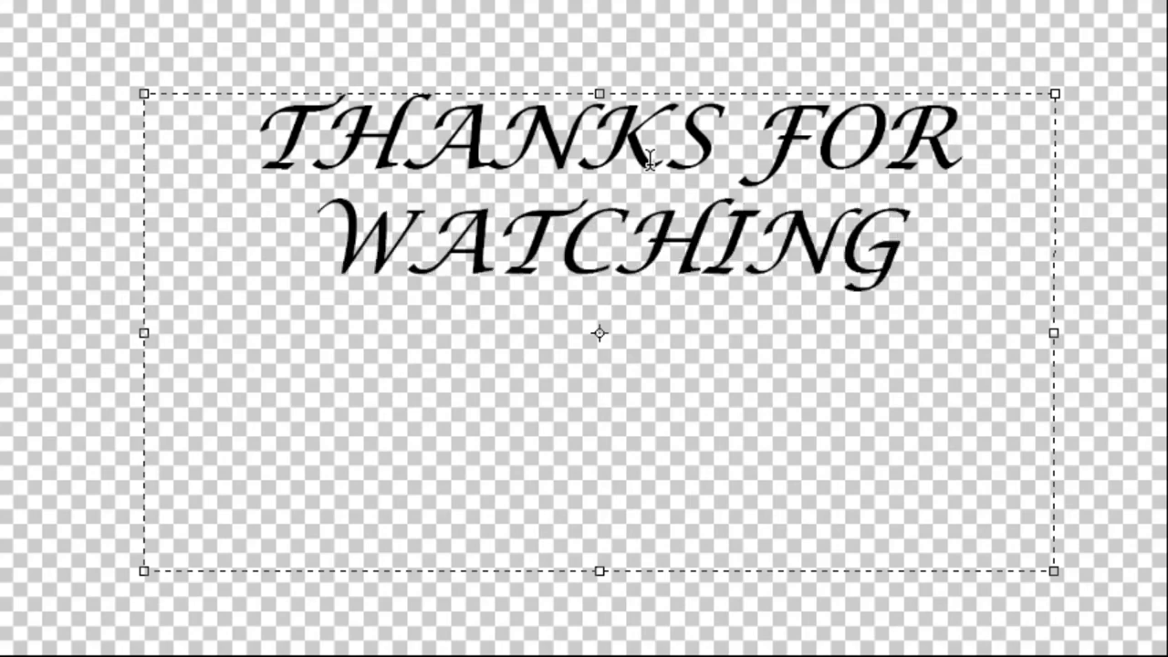
{"action": "key", "text": "Return"}
{"action": "type", "text": "MY     FRIEND"}
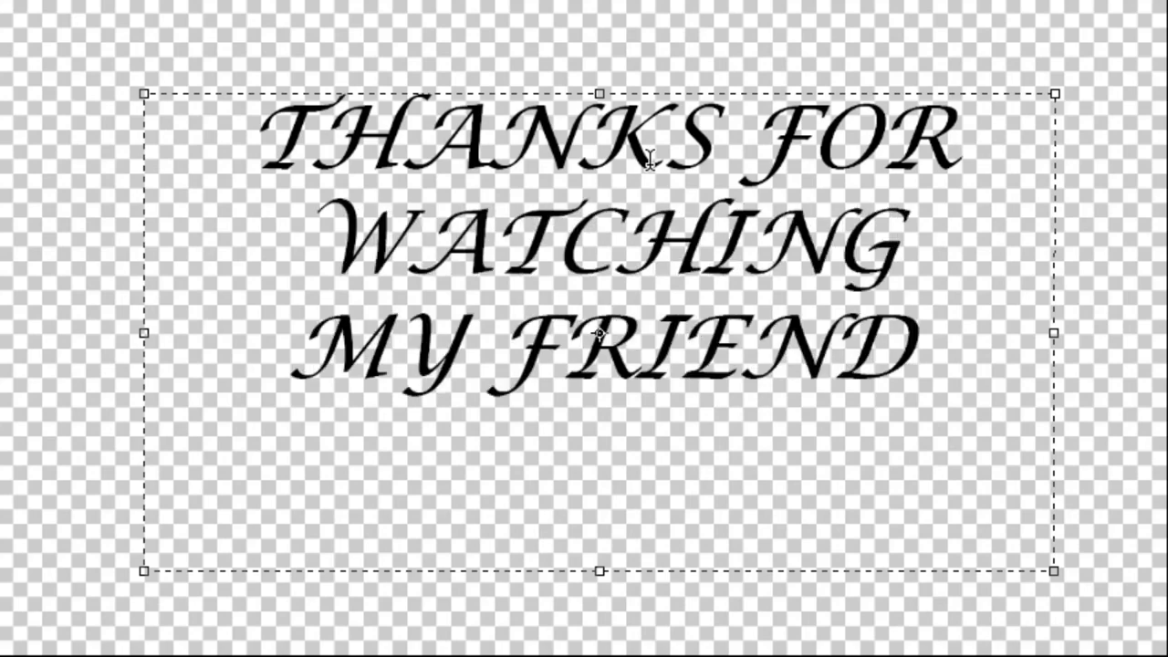
{"action": "type", "text": ":3"}
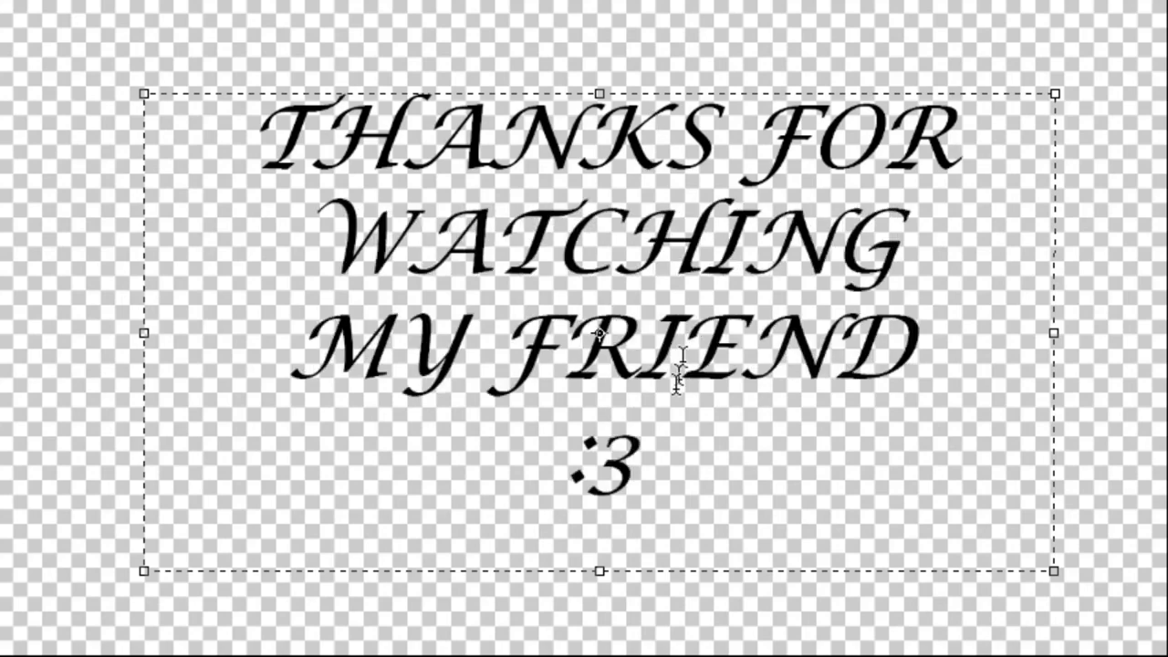
Replace the whole message with "OBRIGADO", "POR ASSISTIR", "AMIGOS" and ":3" on four separate lines
{"action": "key", "text": "ctrl+a"}
{"action": "type", "text": "OBRIGADO"}
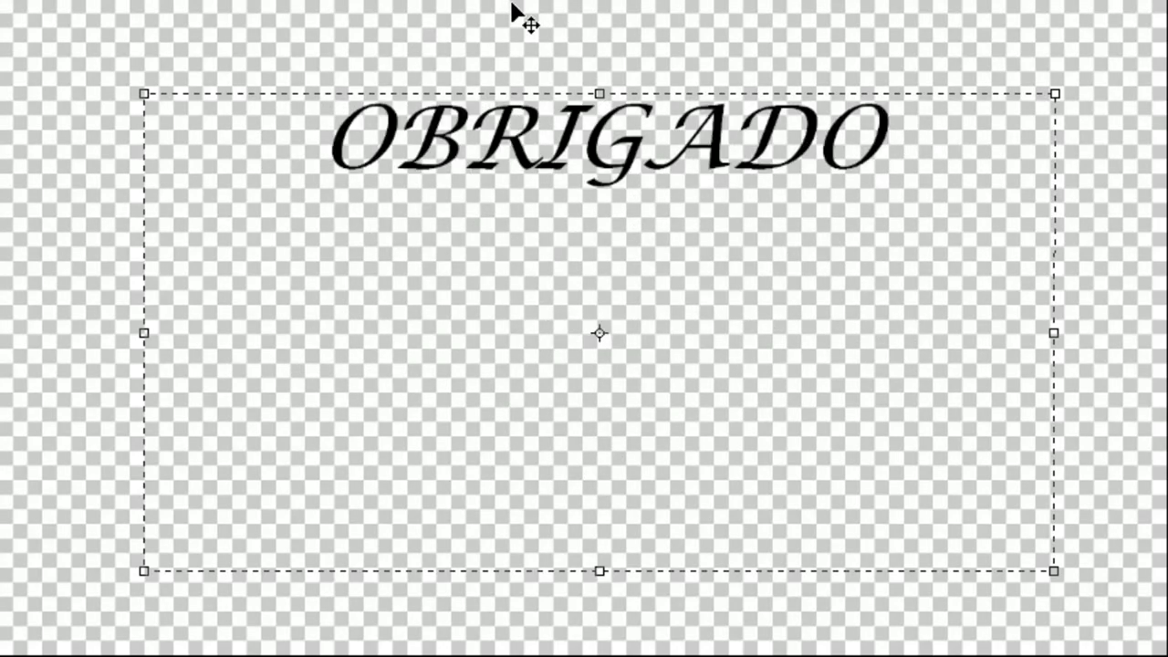
{"action": "key", "text": "Return"}
{"action": "type", "text": "POR ASSISTIR"}
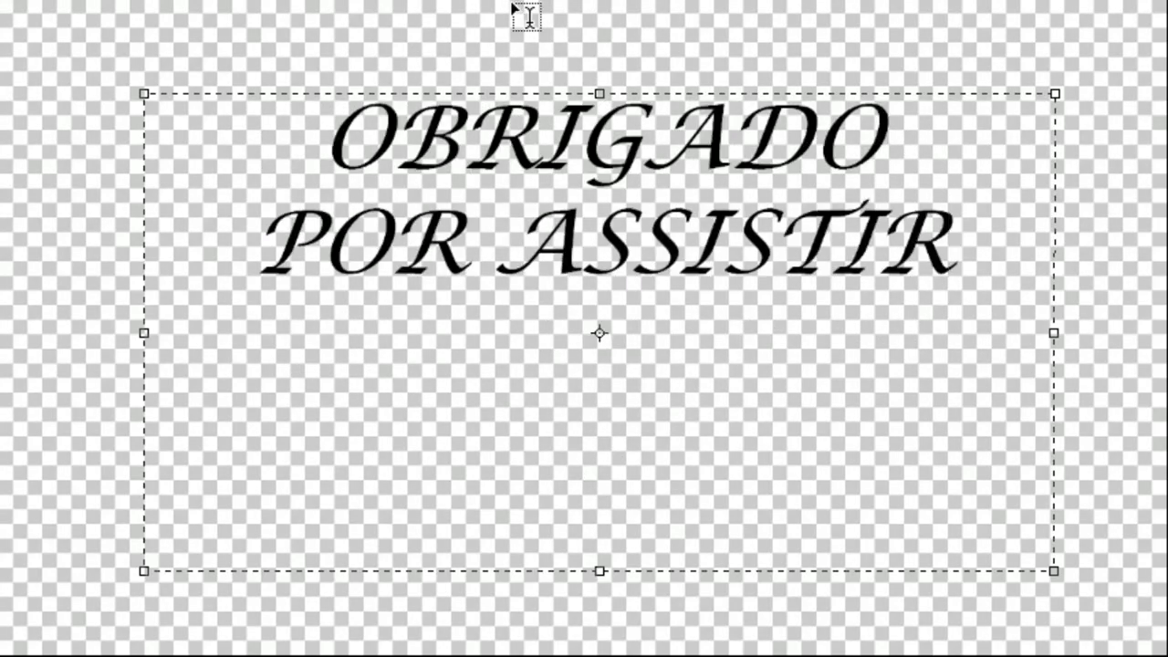
{"action": "key", "text": "Return"}
{"action": "type", "text": "AMIGOS"}
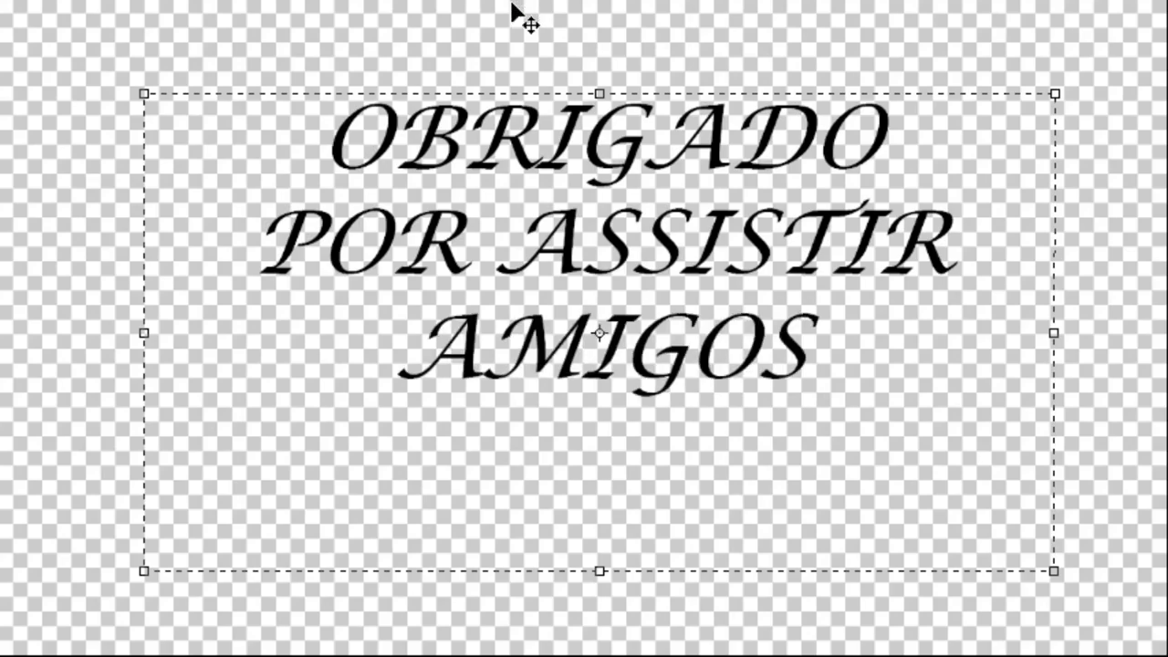
{"action": "key", "text": "Return"}
{"action": "type", "text": ":3"}
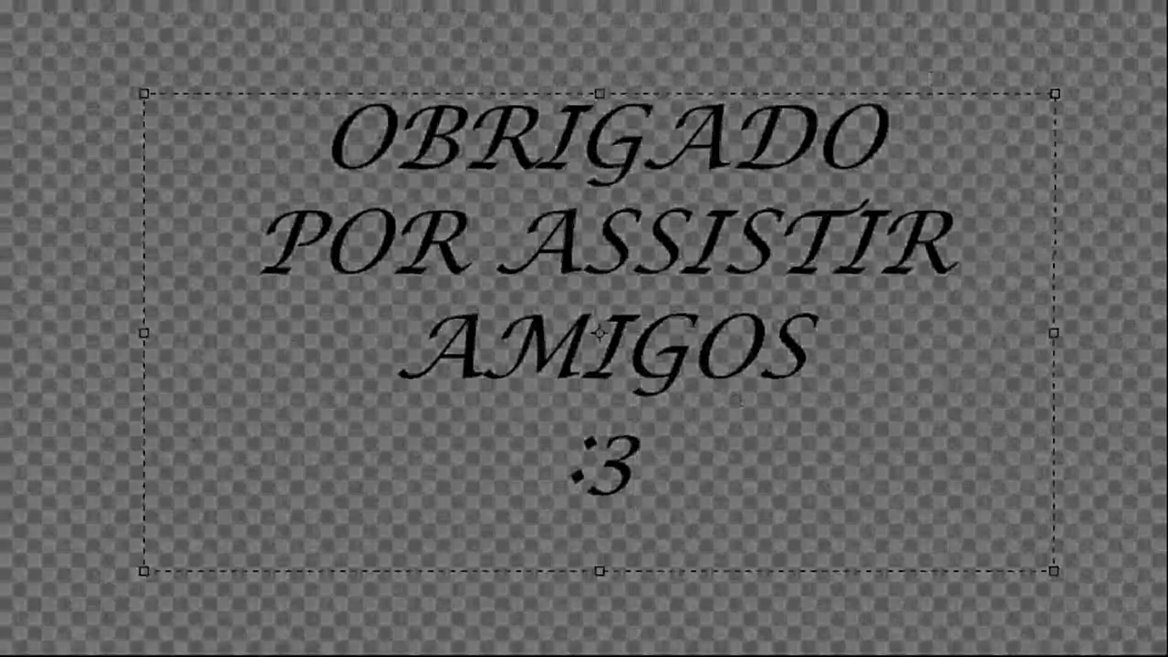